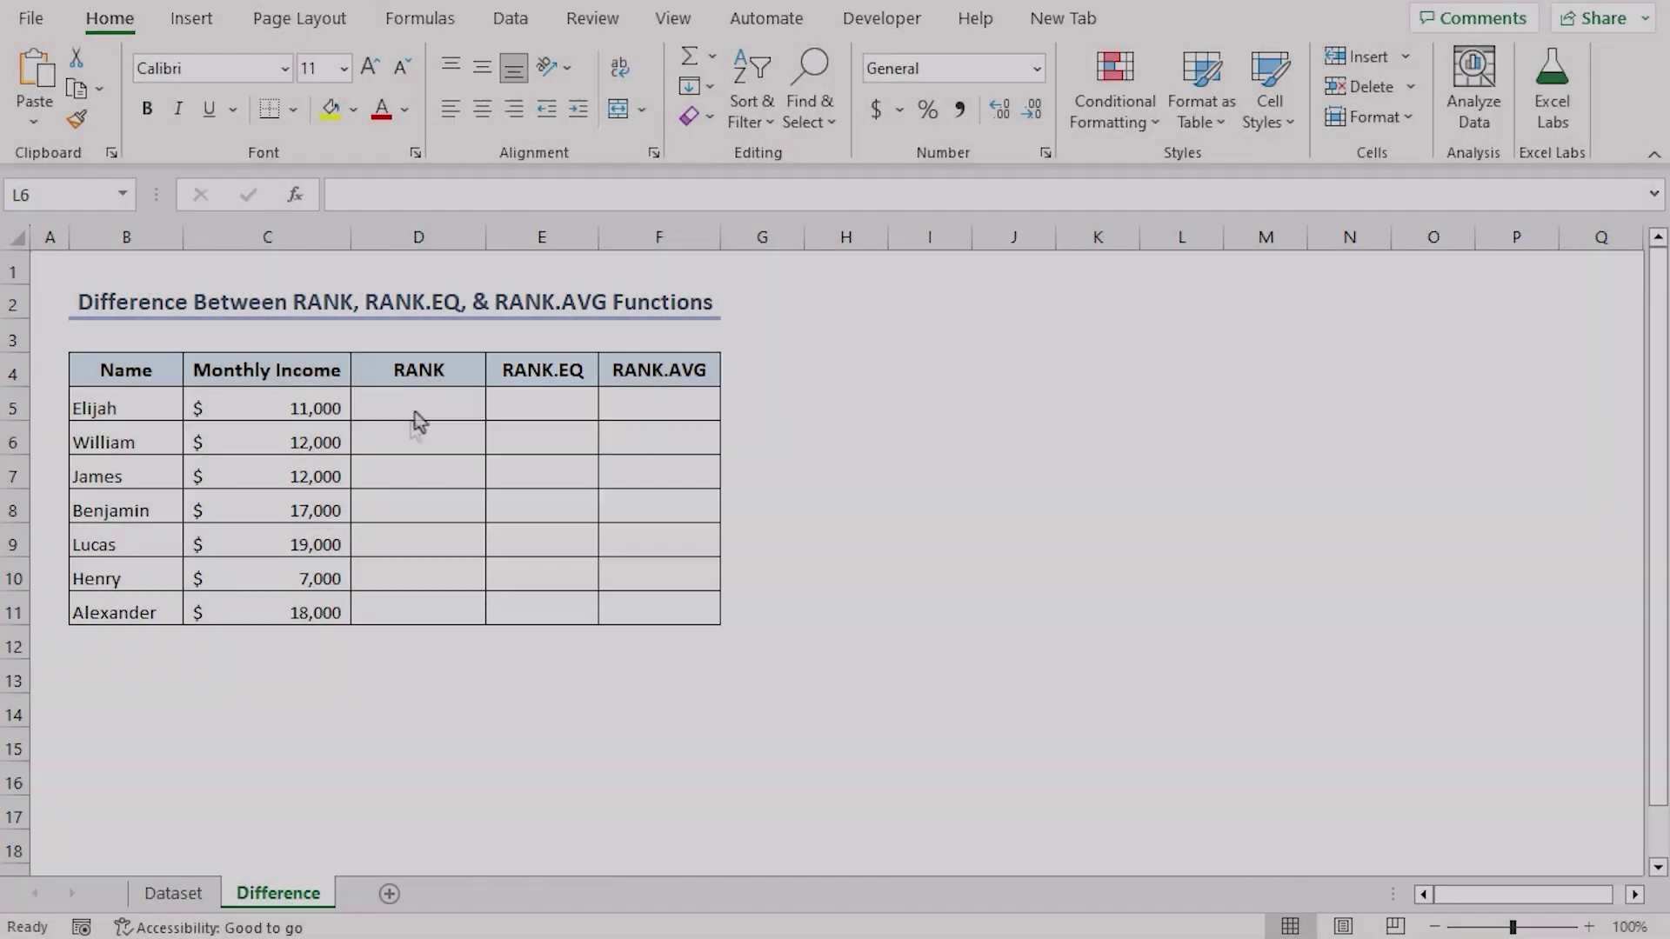
# - Enter =RANK(C5,$C$5:$C$11,1) in D5 and fill it down to D11
pyautogui.click(417, 416)
pyautogui.write('=rank')
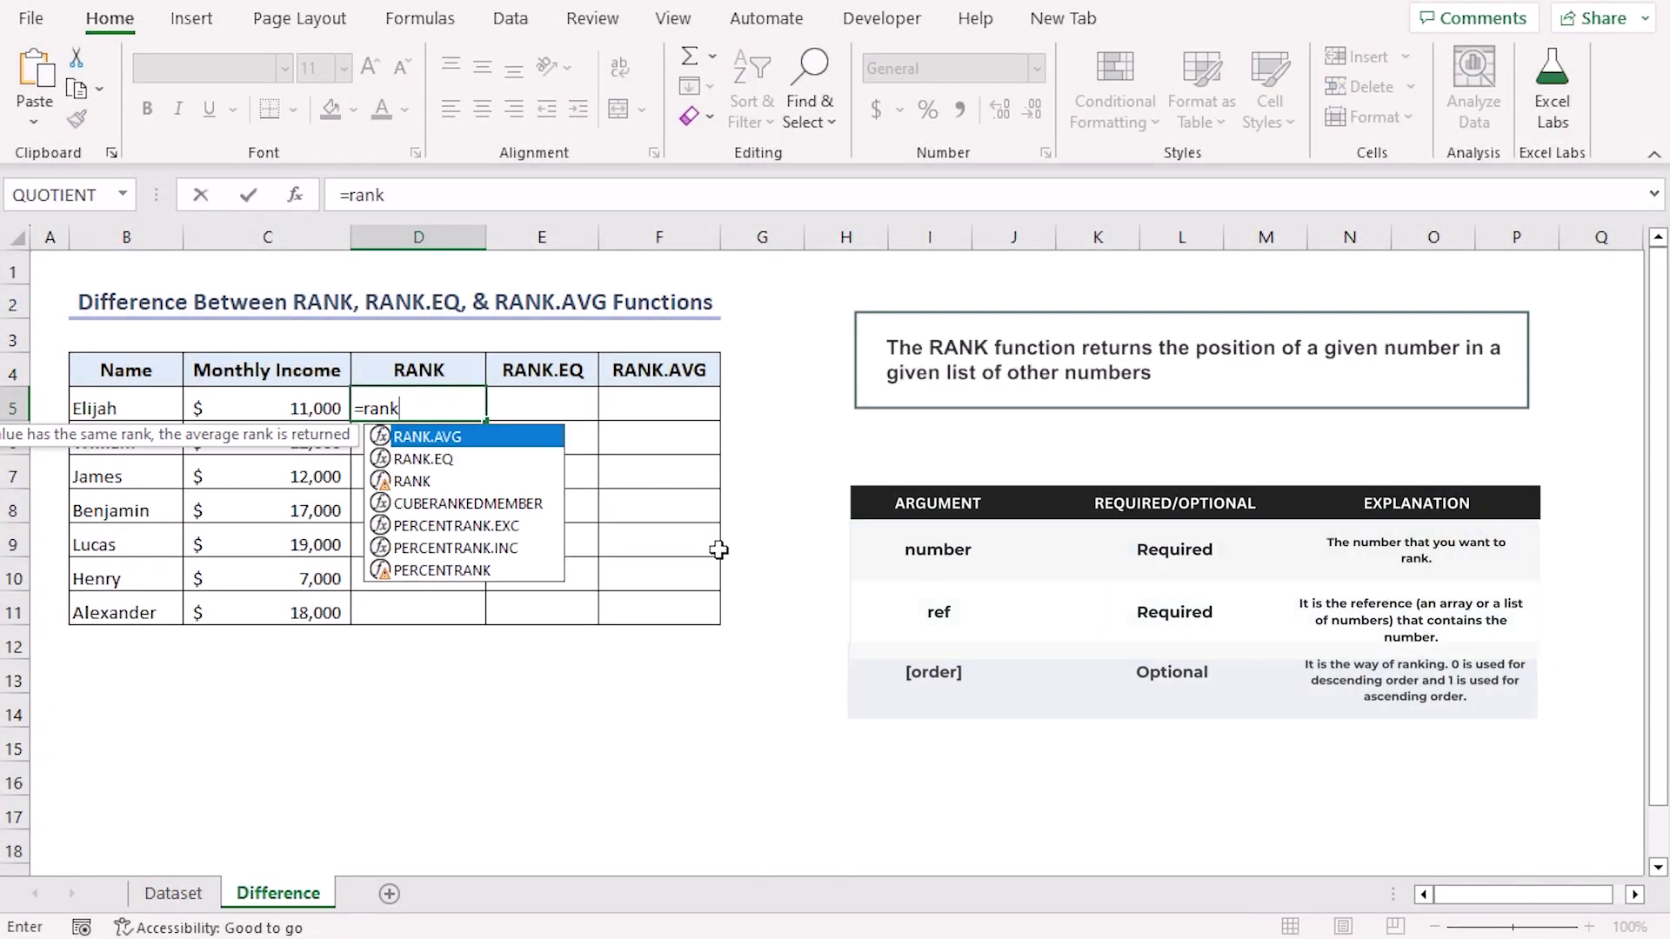
pyautogui.press('Down')
pyautogui.press('Down')
pyautogui.press('Tab')
pyautogui.click(227, 401)
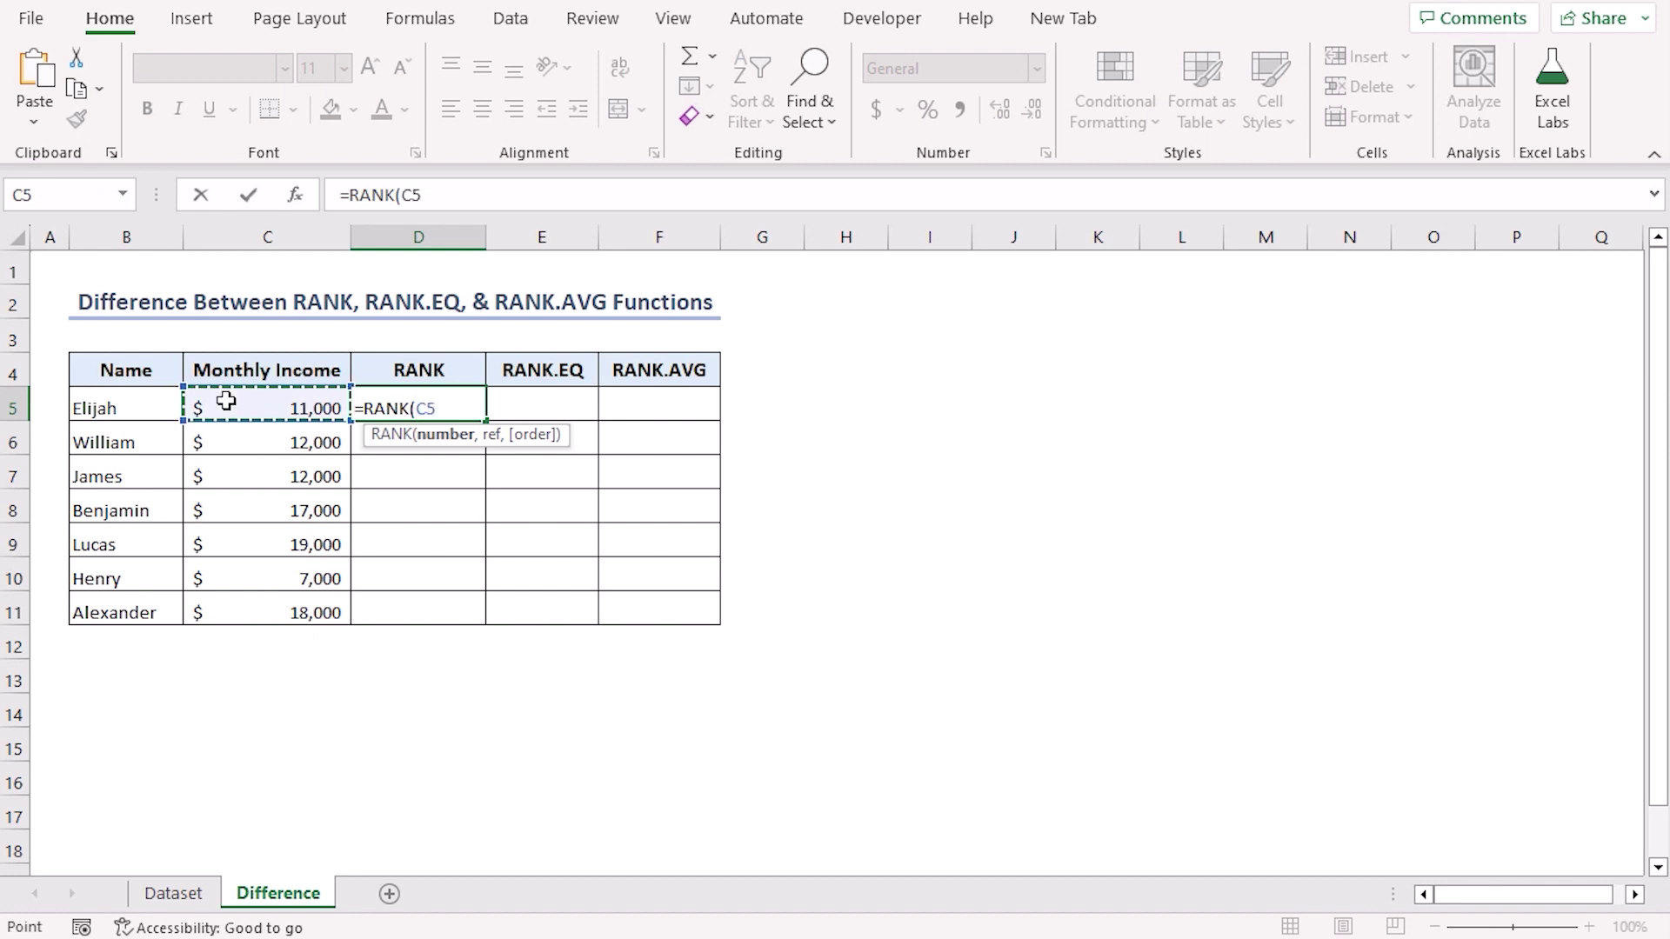
pyautogui.write(',')
pyautogui.moveTo(226, 401); pyautogui.dragTo(226, 595)
pyautogui.press('F4')
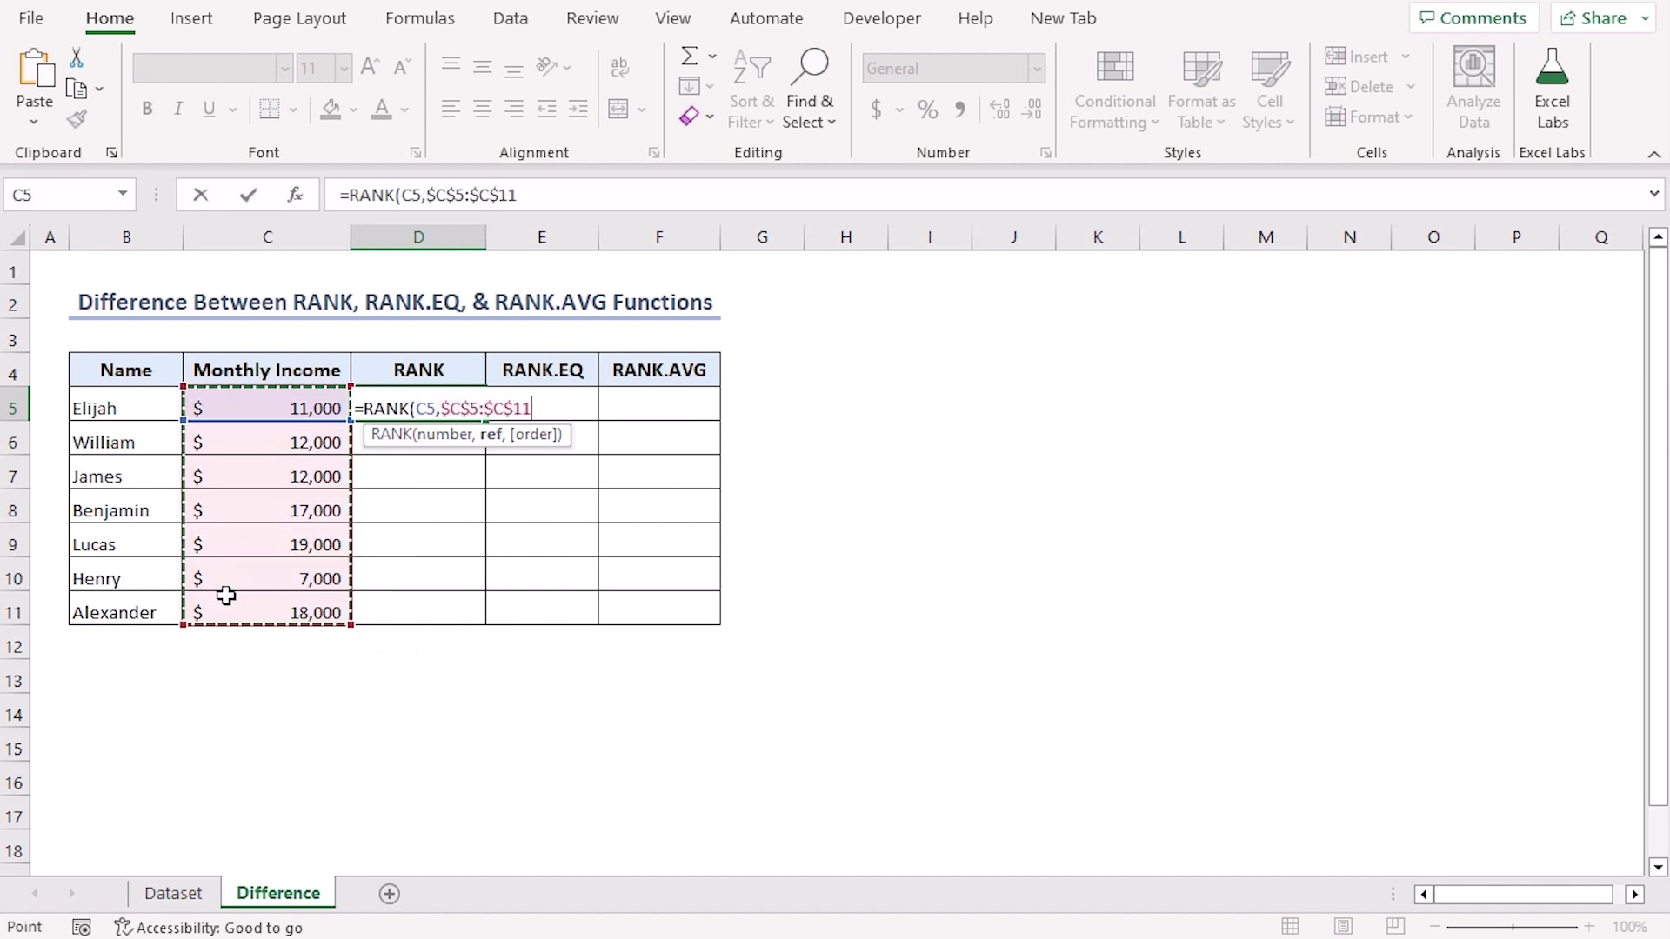
pyautogui.write(',1')
pyautogui.press('Return')
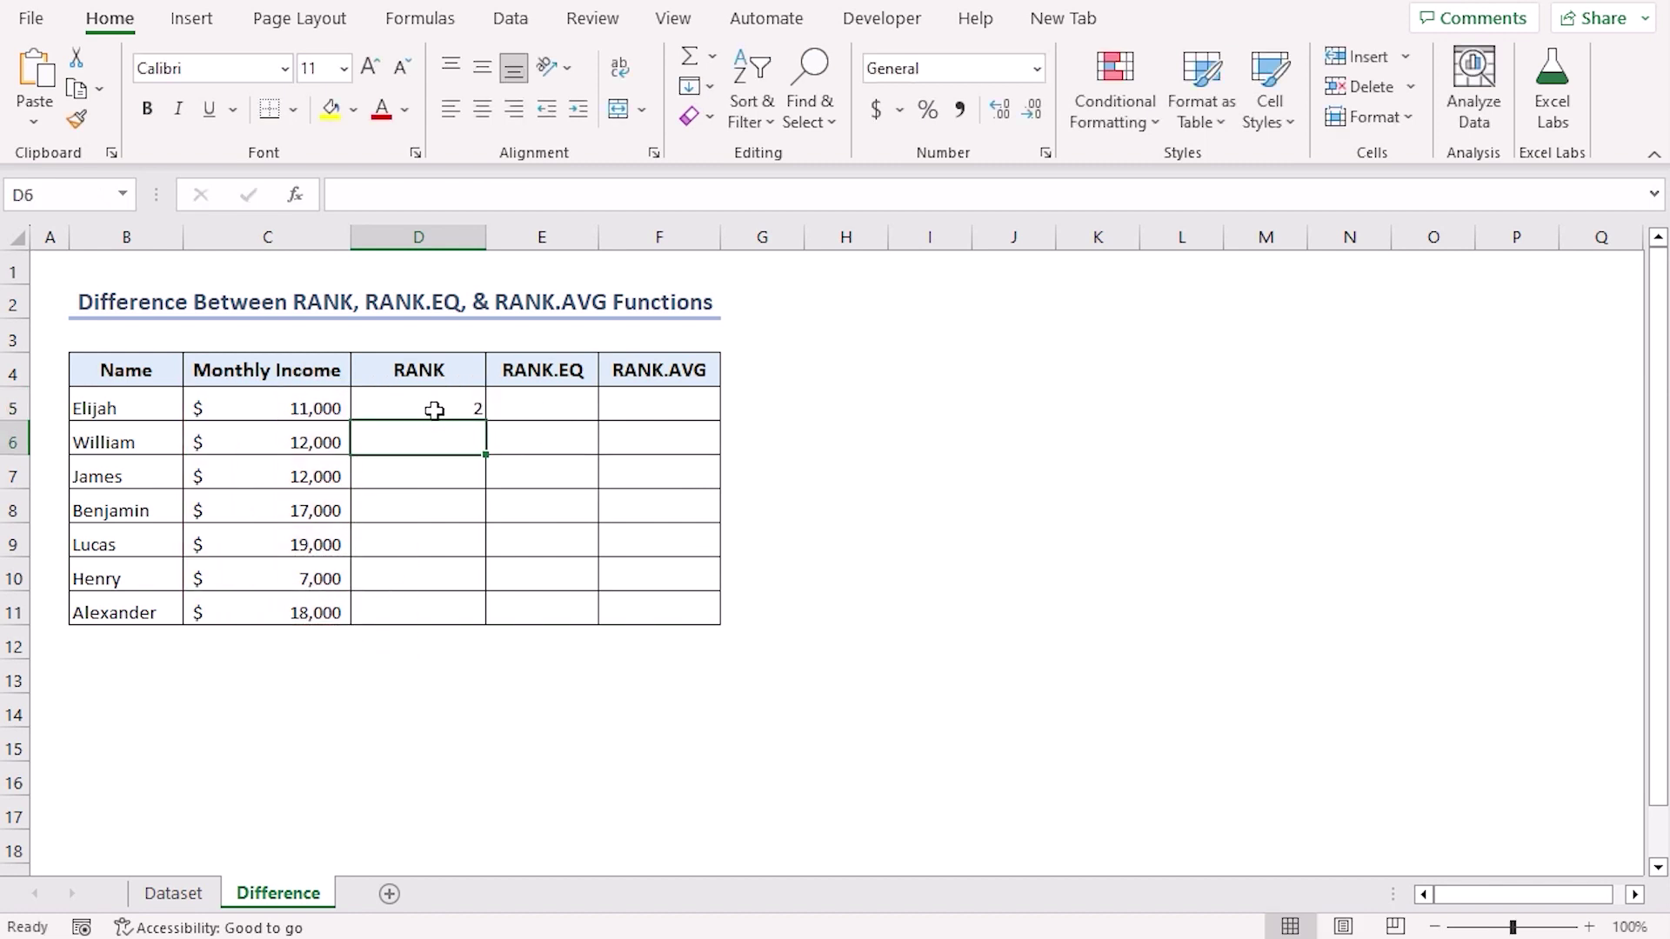
pyautogui.click(436, 410)
pyautogui.doubleClick(484, 421)
# - Enter =RANK.EQ(C5,$C$5:$C$11,1) in E5 and fill it down to E11
pyautogui.click(529, 409)
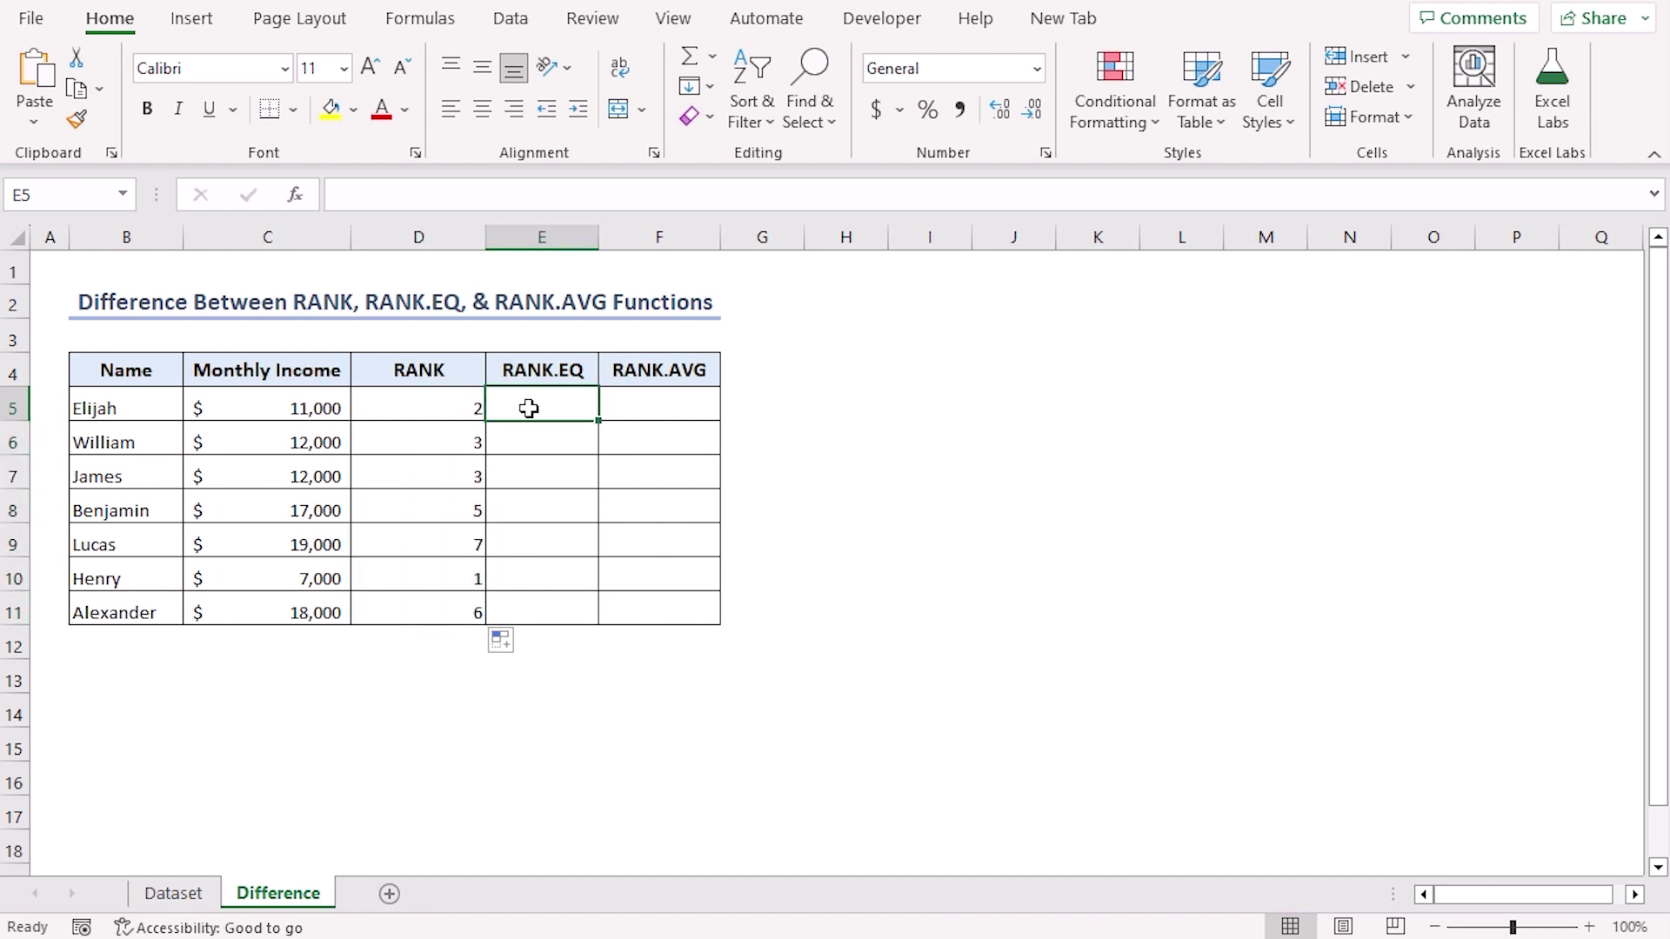
pyautogui.write('=rank.')
pyautogui.press('Down')
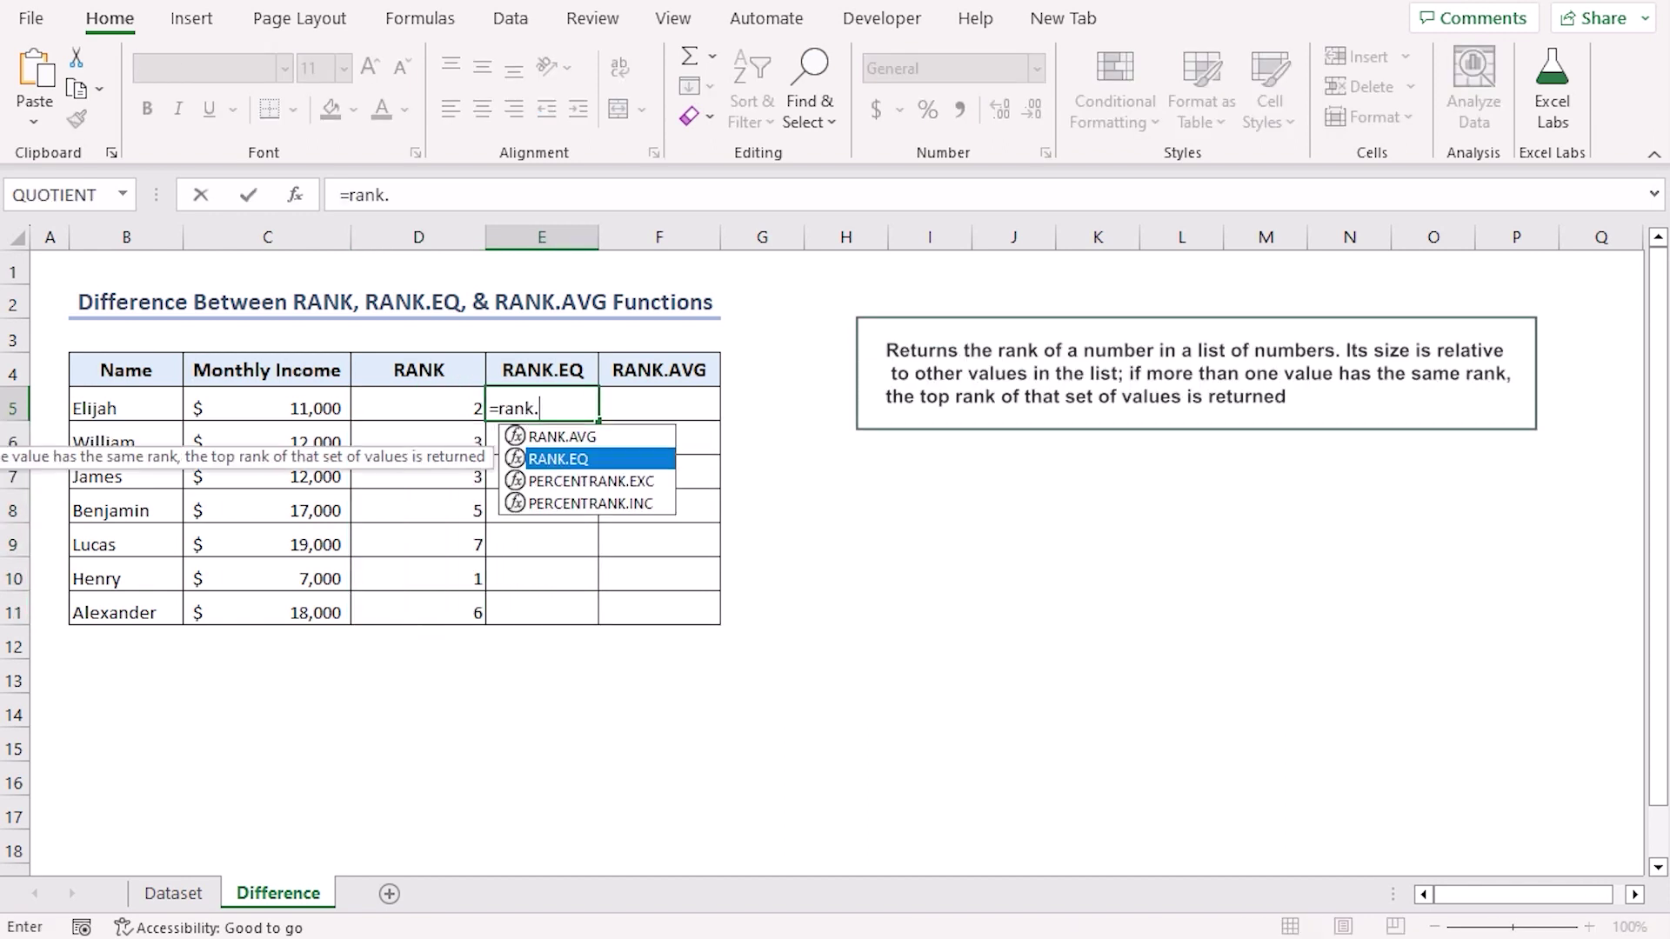
pyautogui.press('Tab')
pyautogui.click(319, 399)
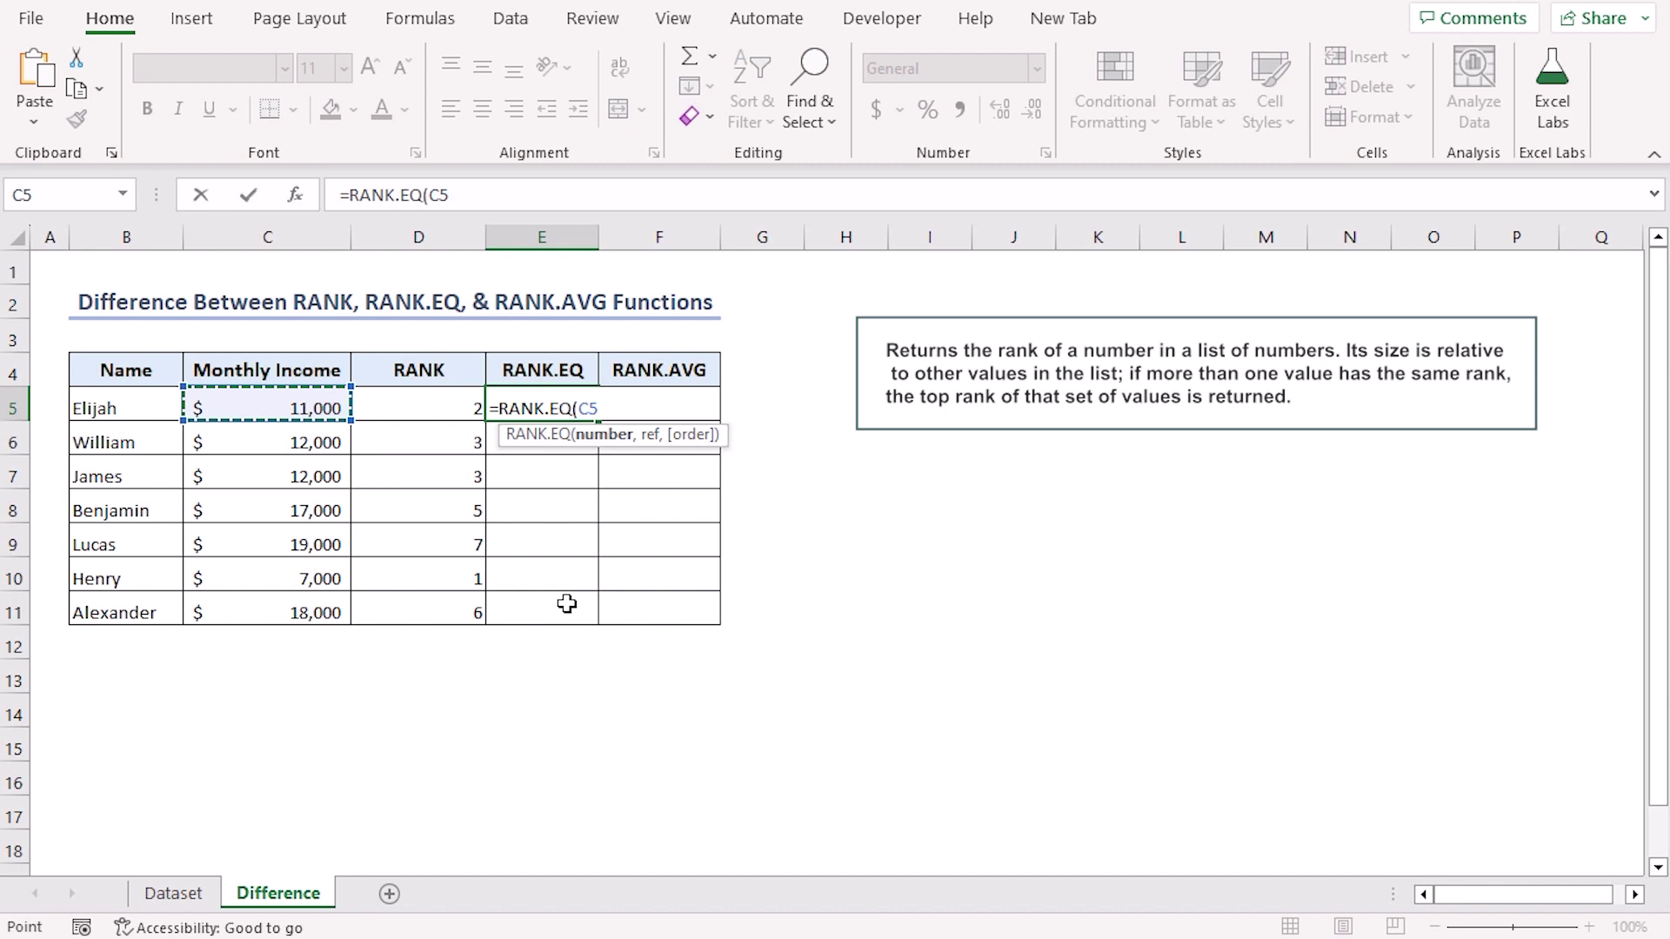
pyautogui.write(',')
pyautogui.moveTo(323, 398); pyautogui.dragTo(316, 608)
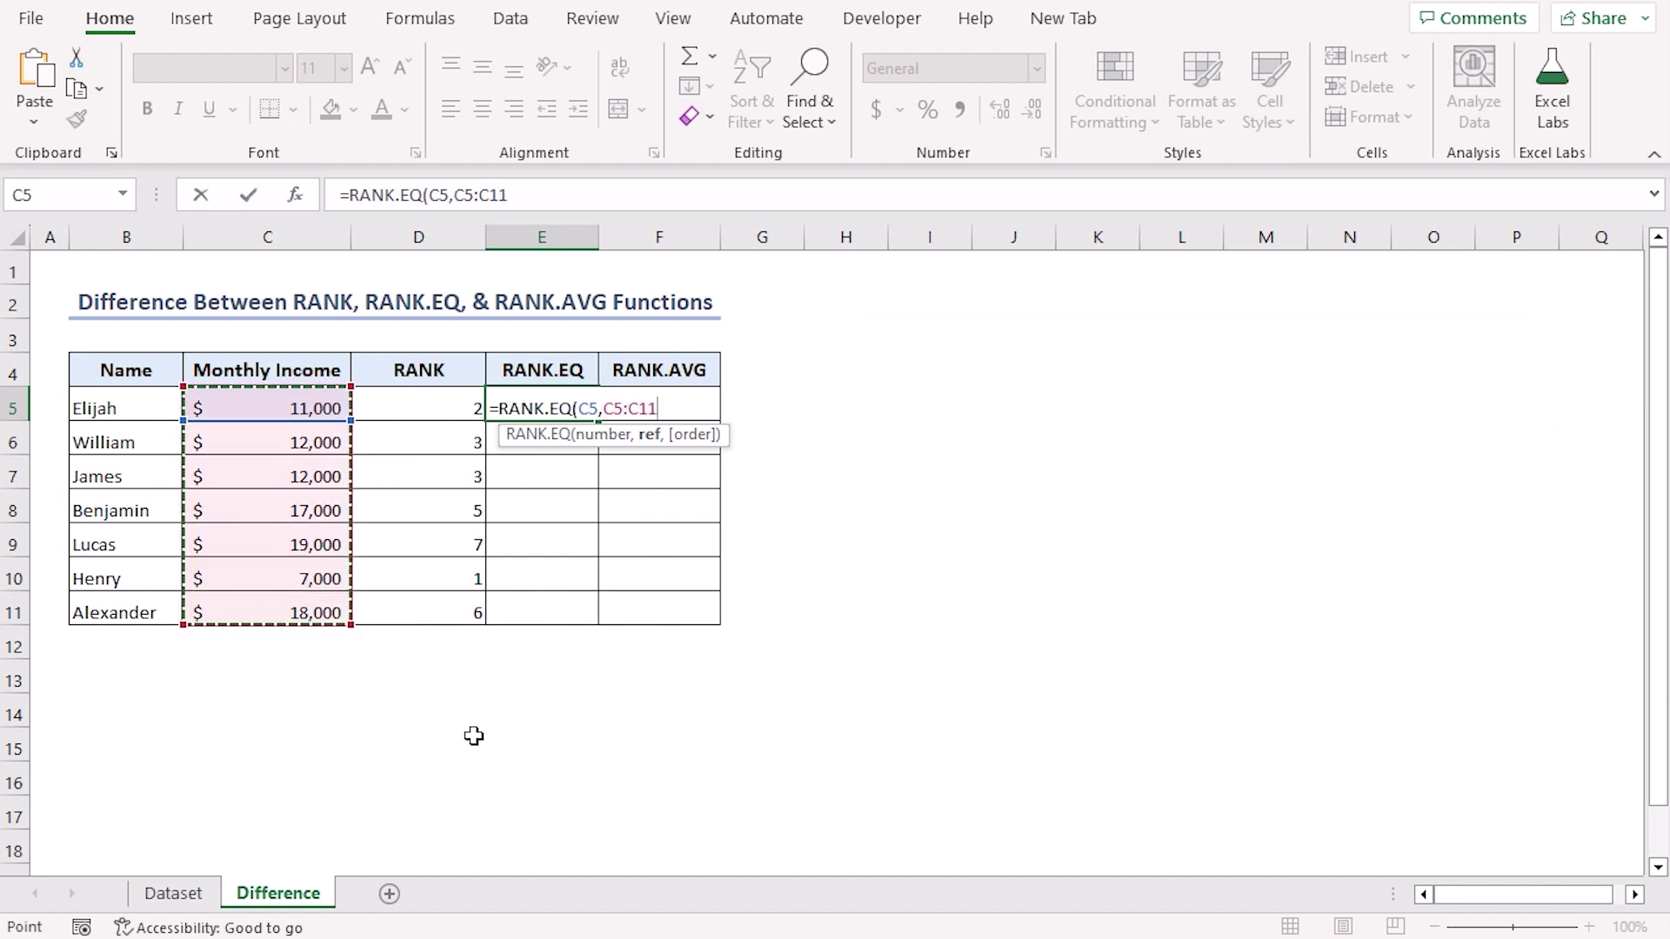
pyautogui.press('F4')
pyautogui.write(',1')
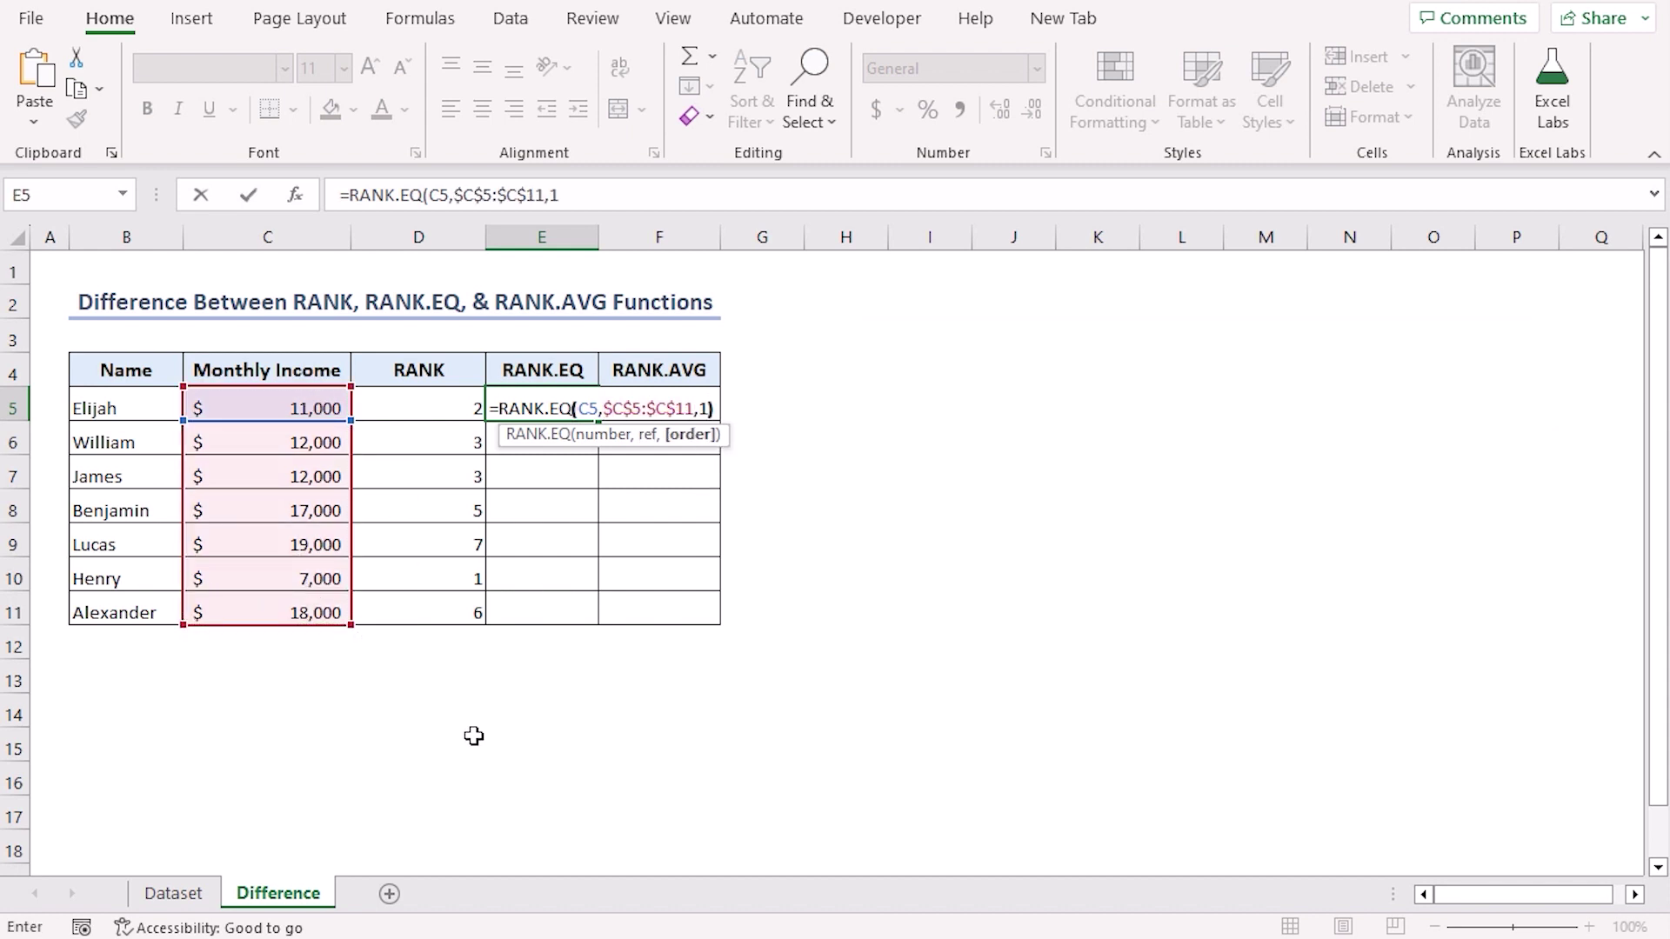
pyautogui.write(')')
pyautogui.press('Return')
pyautogui.click(557, 393)
pyautogui.doubleClick(599, 422)
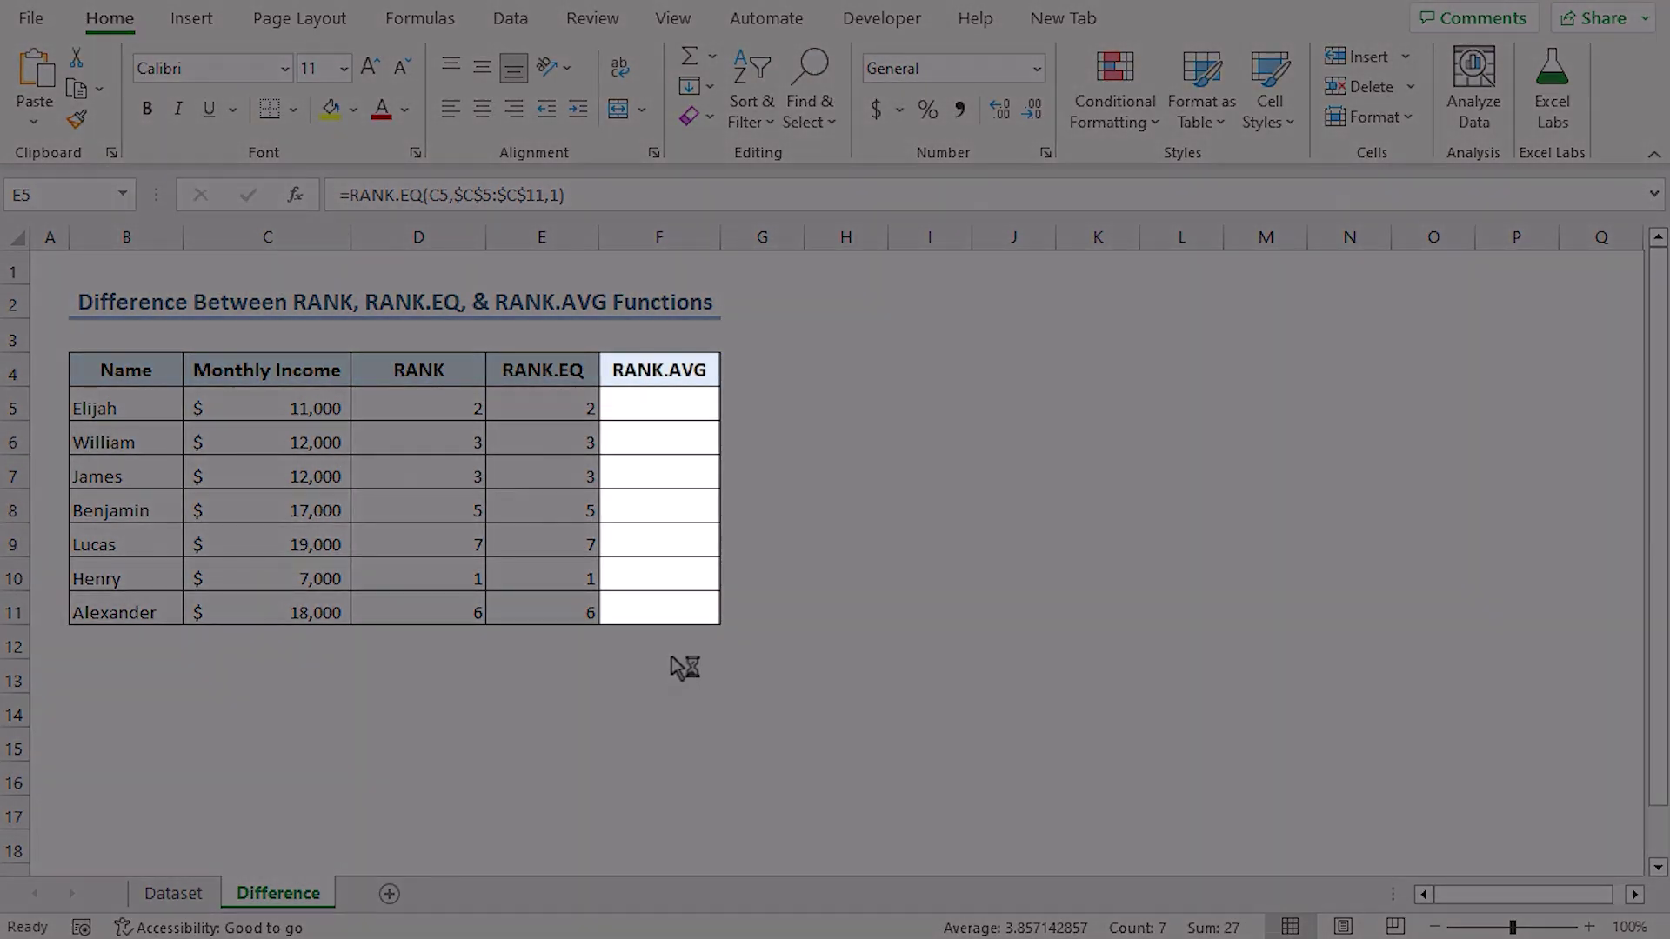
# - Enter =RANK.AVG(C5,$C$5:$C$11,1) in F5 and fill it down to F11
pyautogui.click(678, 402)
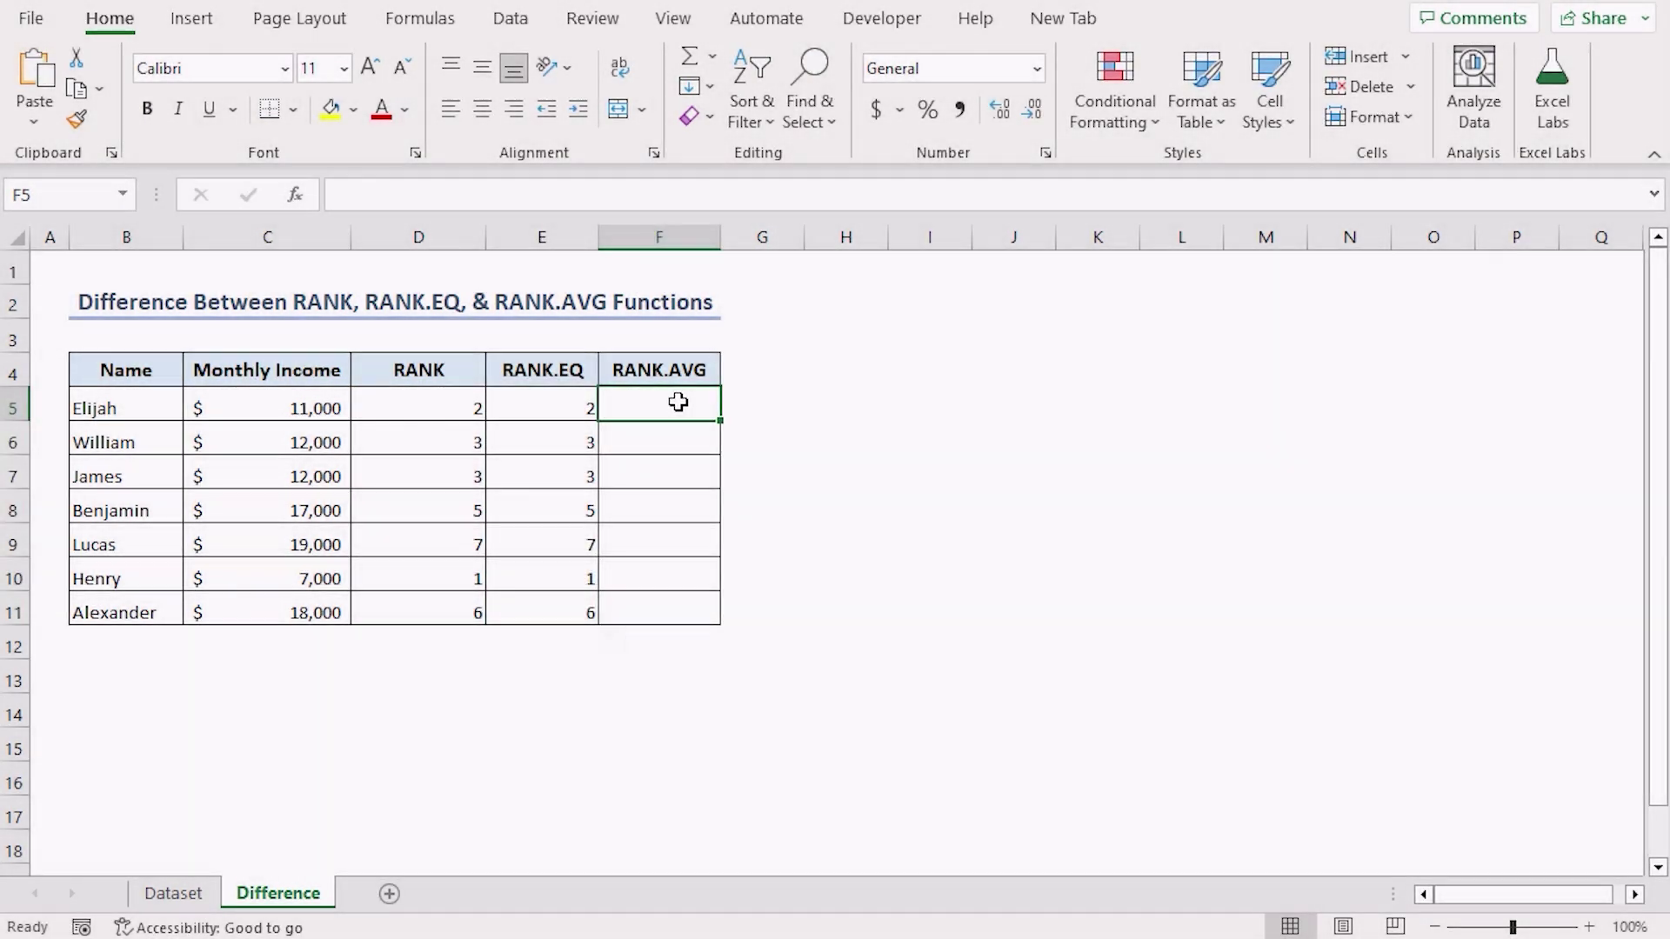
pyautogui.write('=rank.a')
pyautogui.press('Tab')
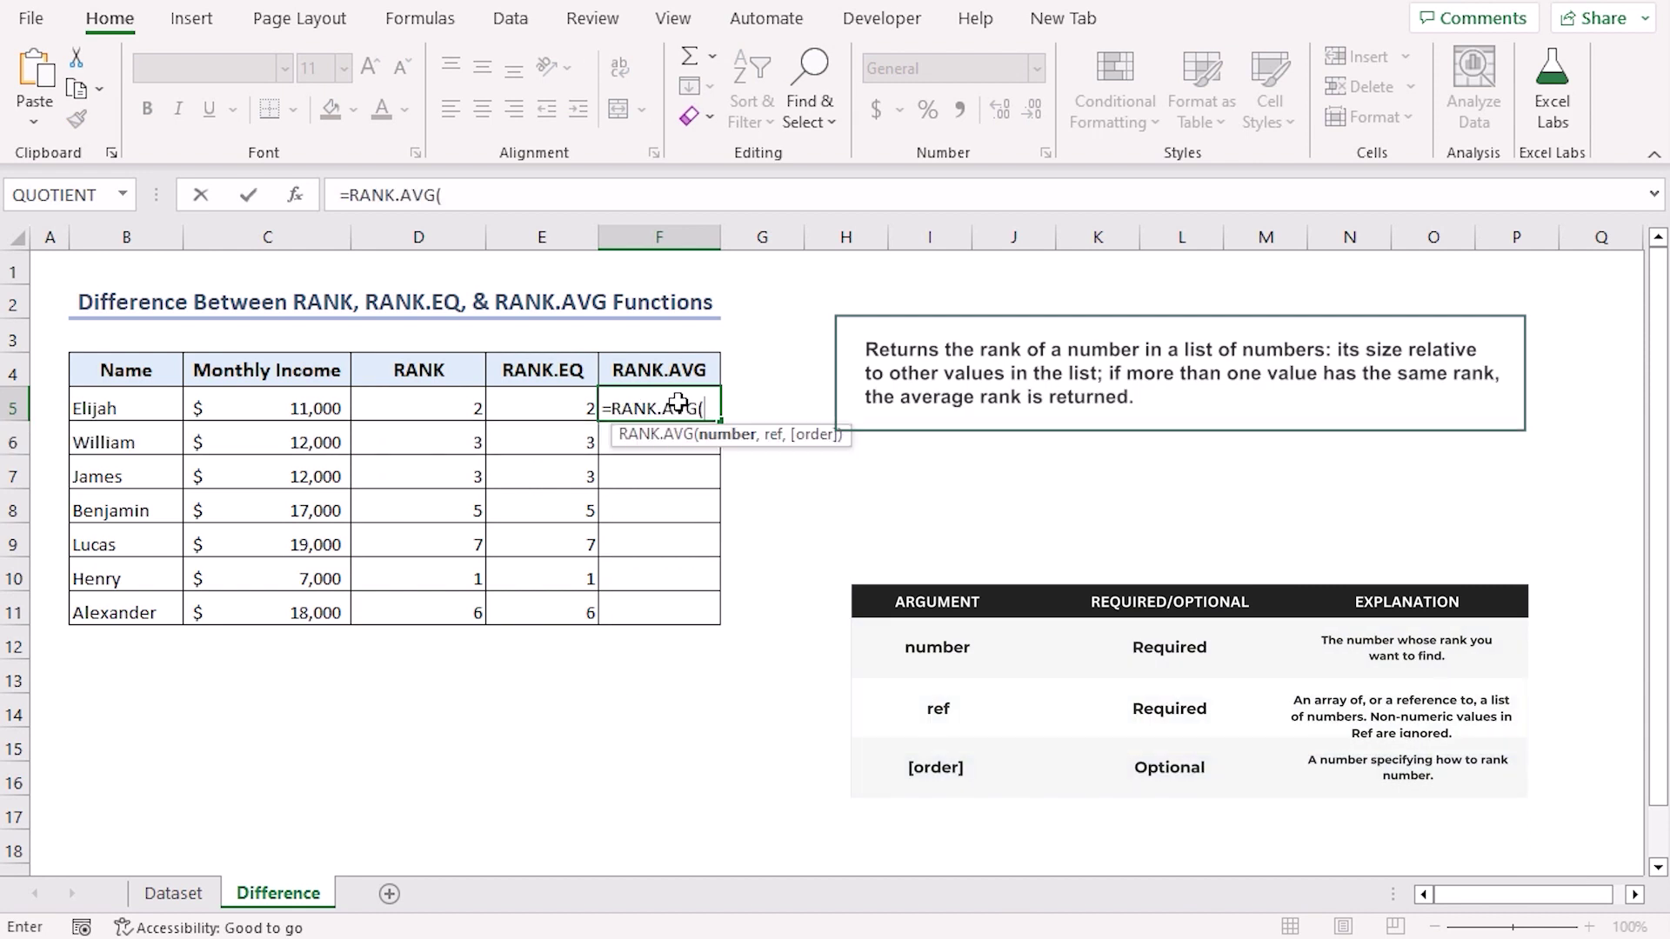
pyautogui.click(332, 403)
pyautogui.write(',')
pyautogui.moveTo(333, 403); pyautogui.dragTo(340, 613)
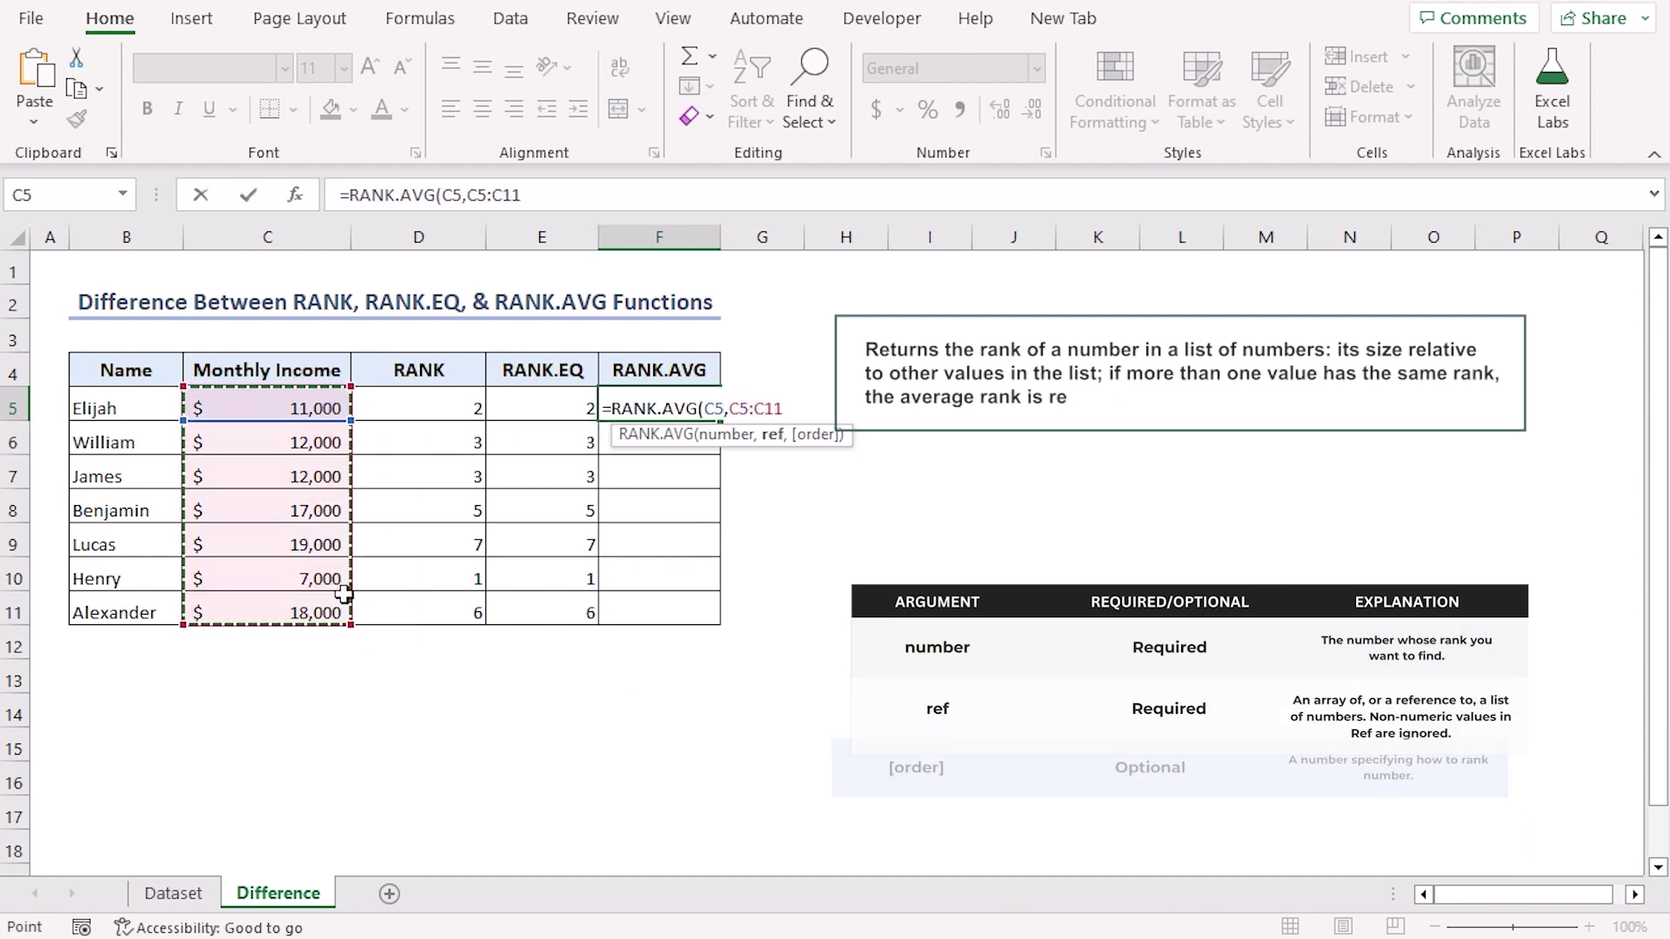
pyautogui.press('F4')
pyautogui.write(',1')
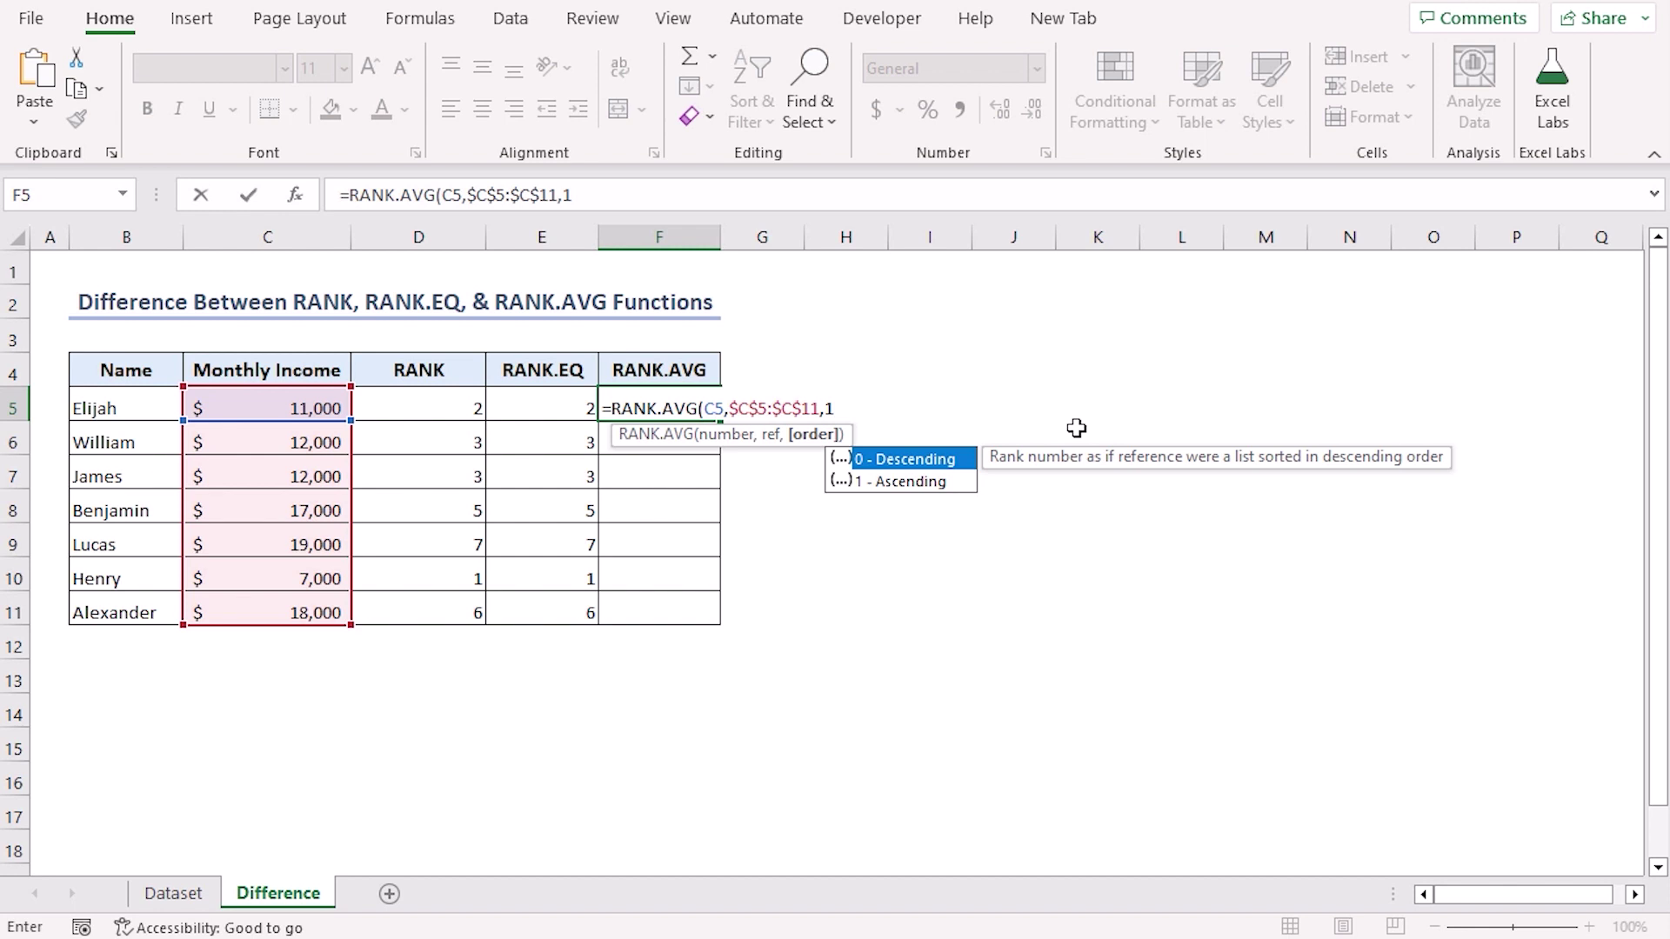
pyautogui.press('Return')
pyautogui.click(712, 414)
pyautogui.doubleClick(720, 422)
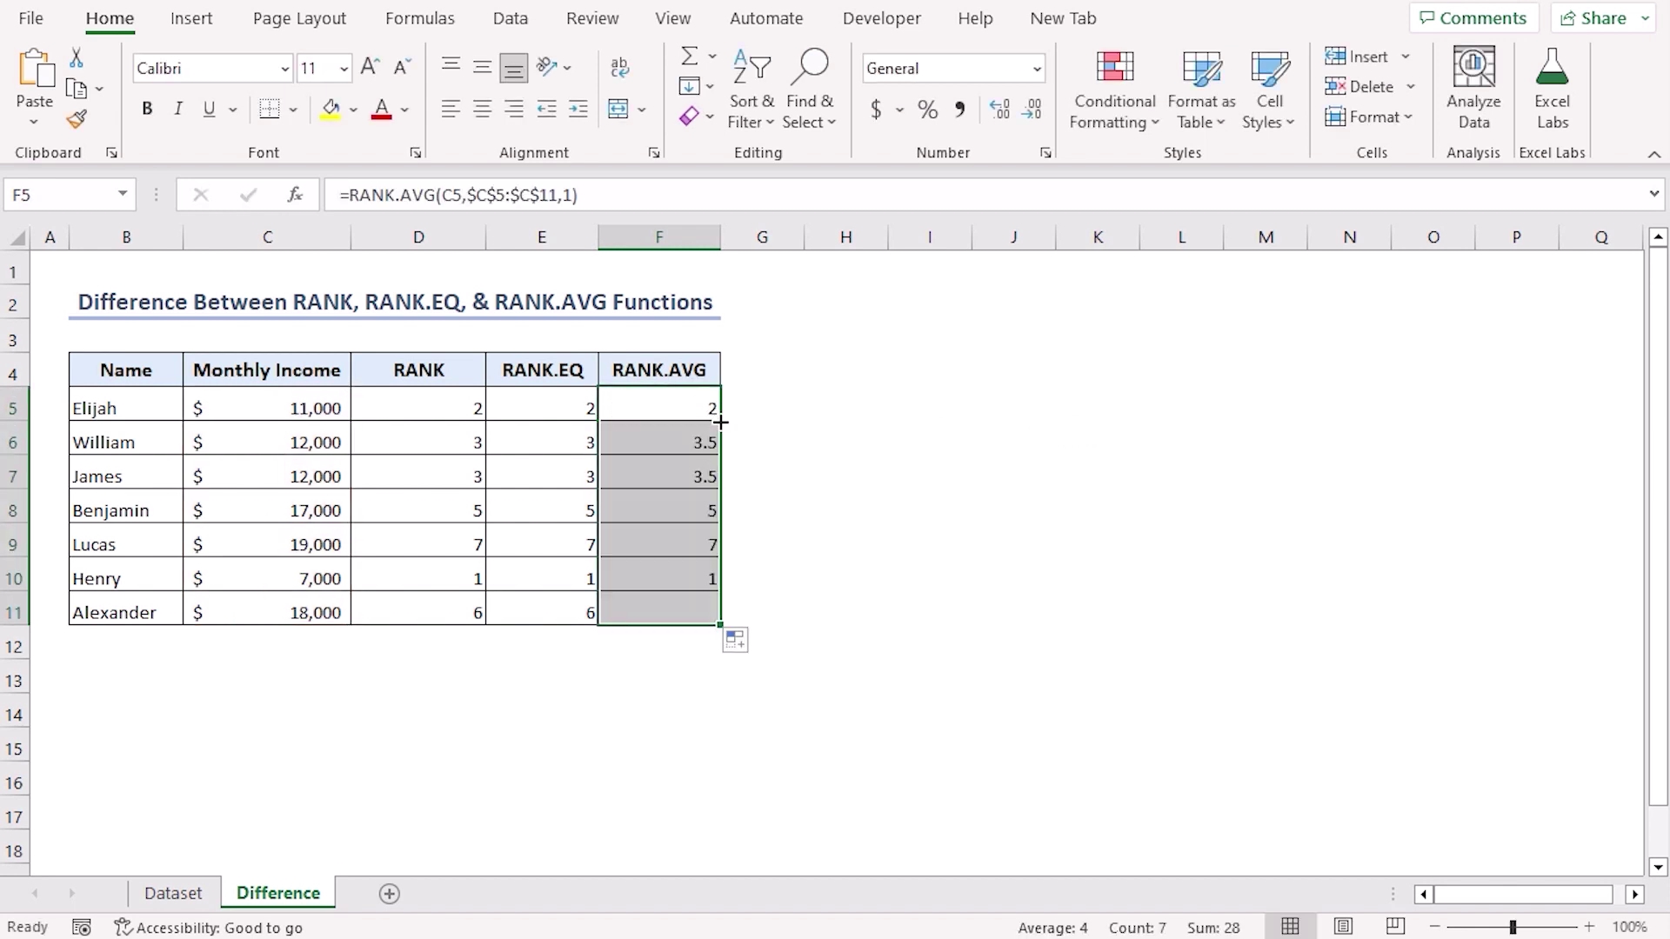
pyautogui.click(855, 439)
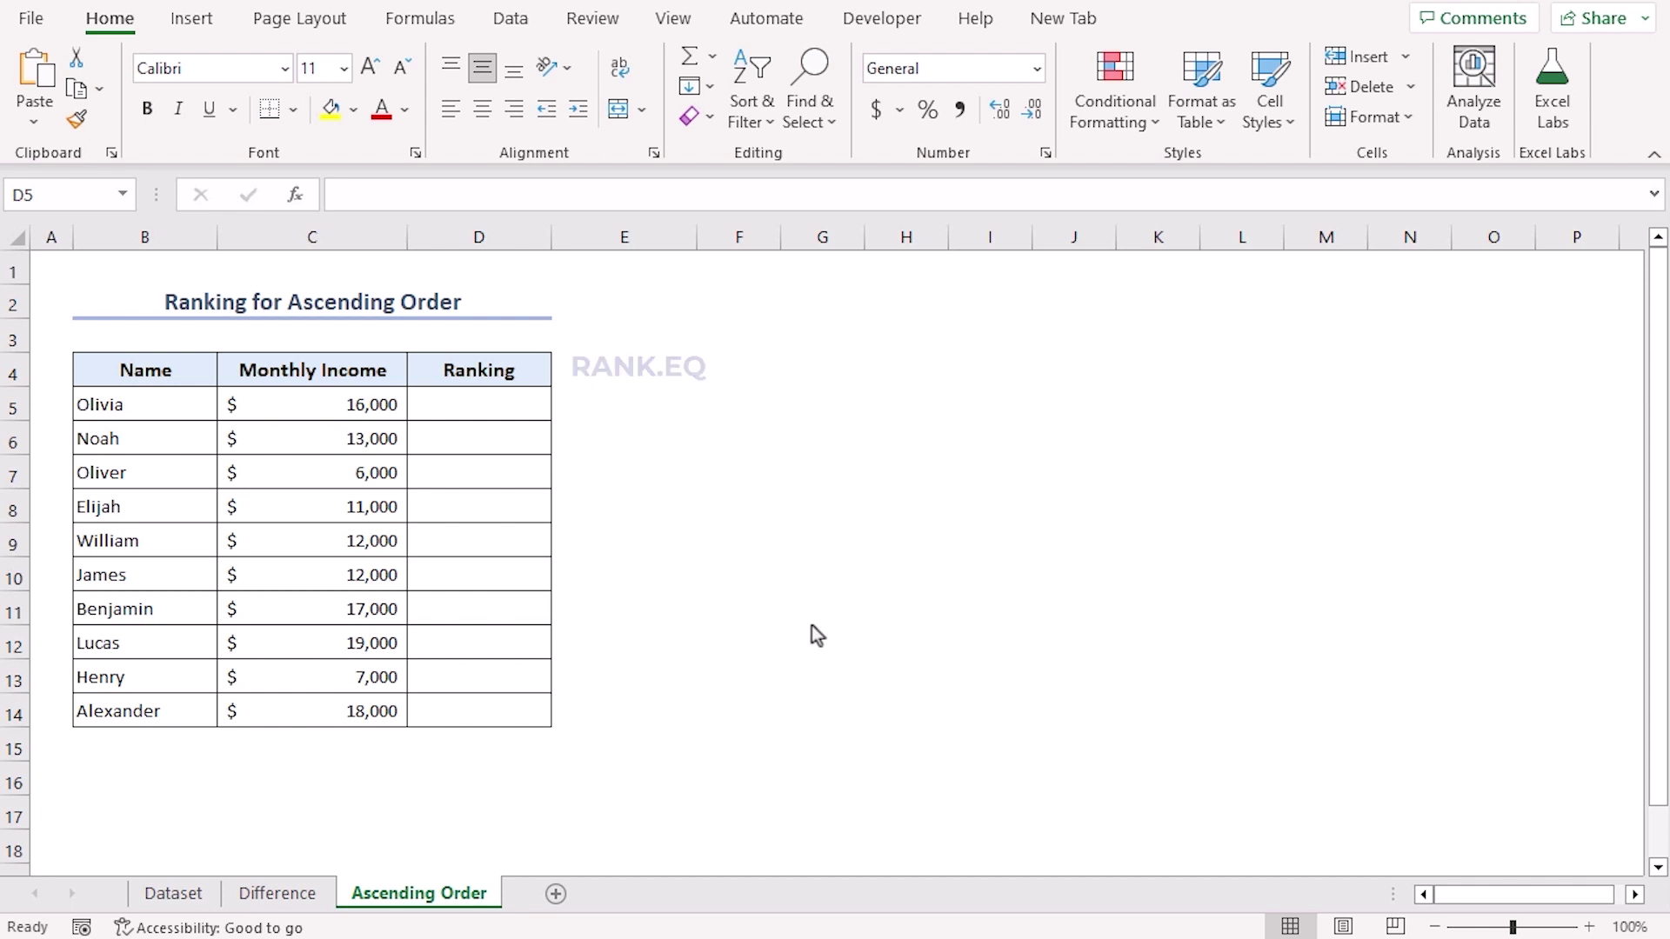
# - Enter =RANK.EQ(C5,$C$5:$C$14,1) in D5 and reopen it in the formula bar to review
pyautogui.click(481, 401)
pyautogui.write('=rank')
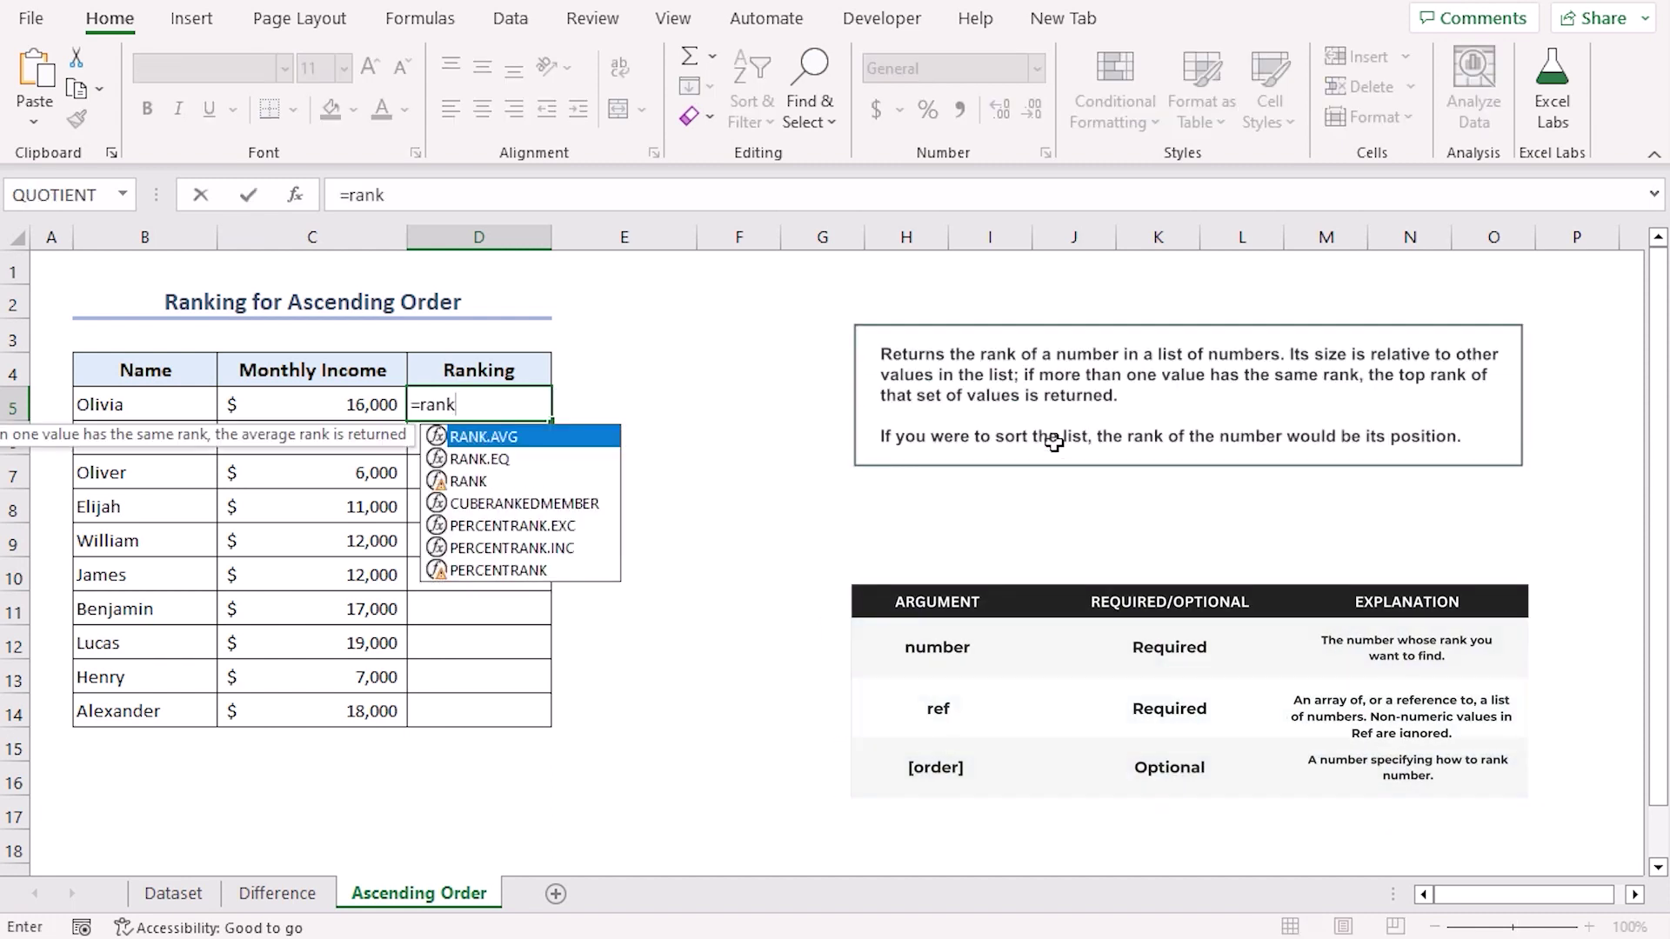
pyautogui.write('.eq')
pyautogui.press('Tab')
pyautogui.click(300, 403)
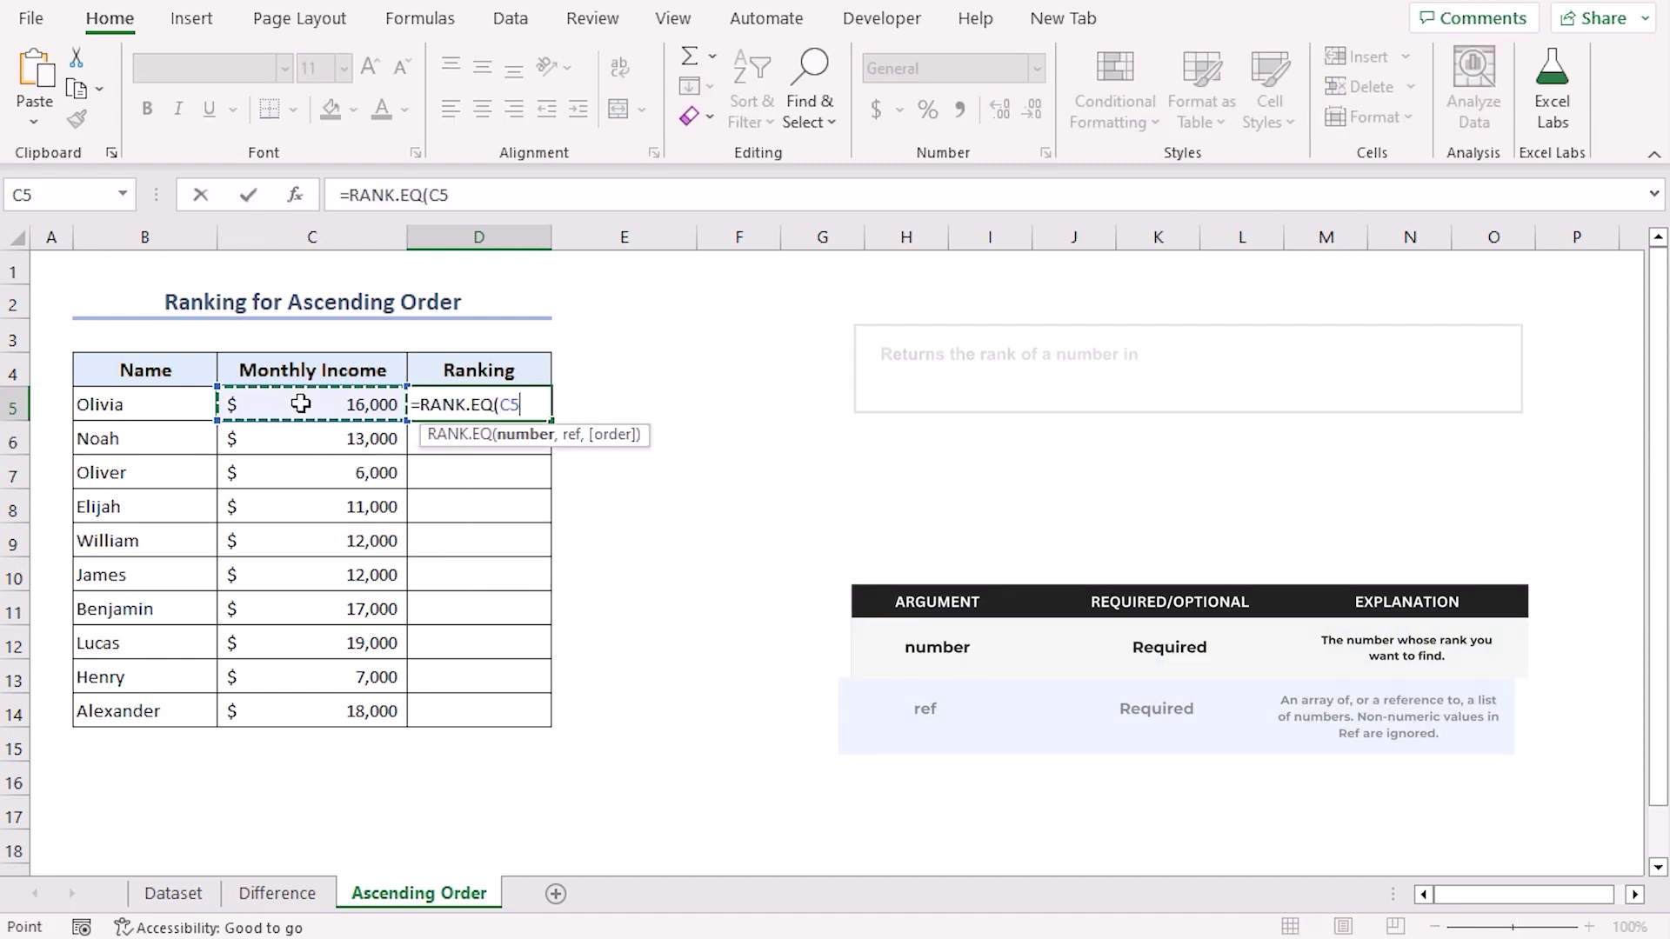
pyautogui.write(',')
pyautogui.moveTo(300, 404); pyautogui.dragTo(311, 709)
pyautogui.press('F4')
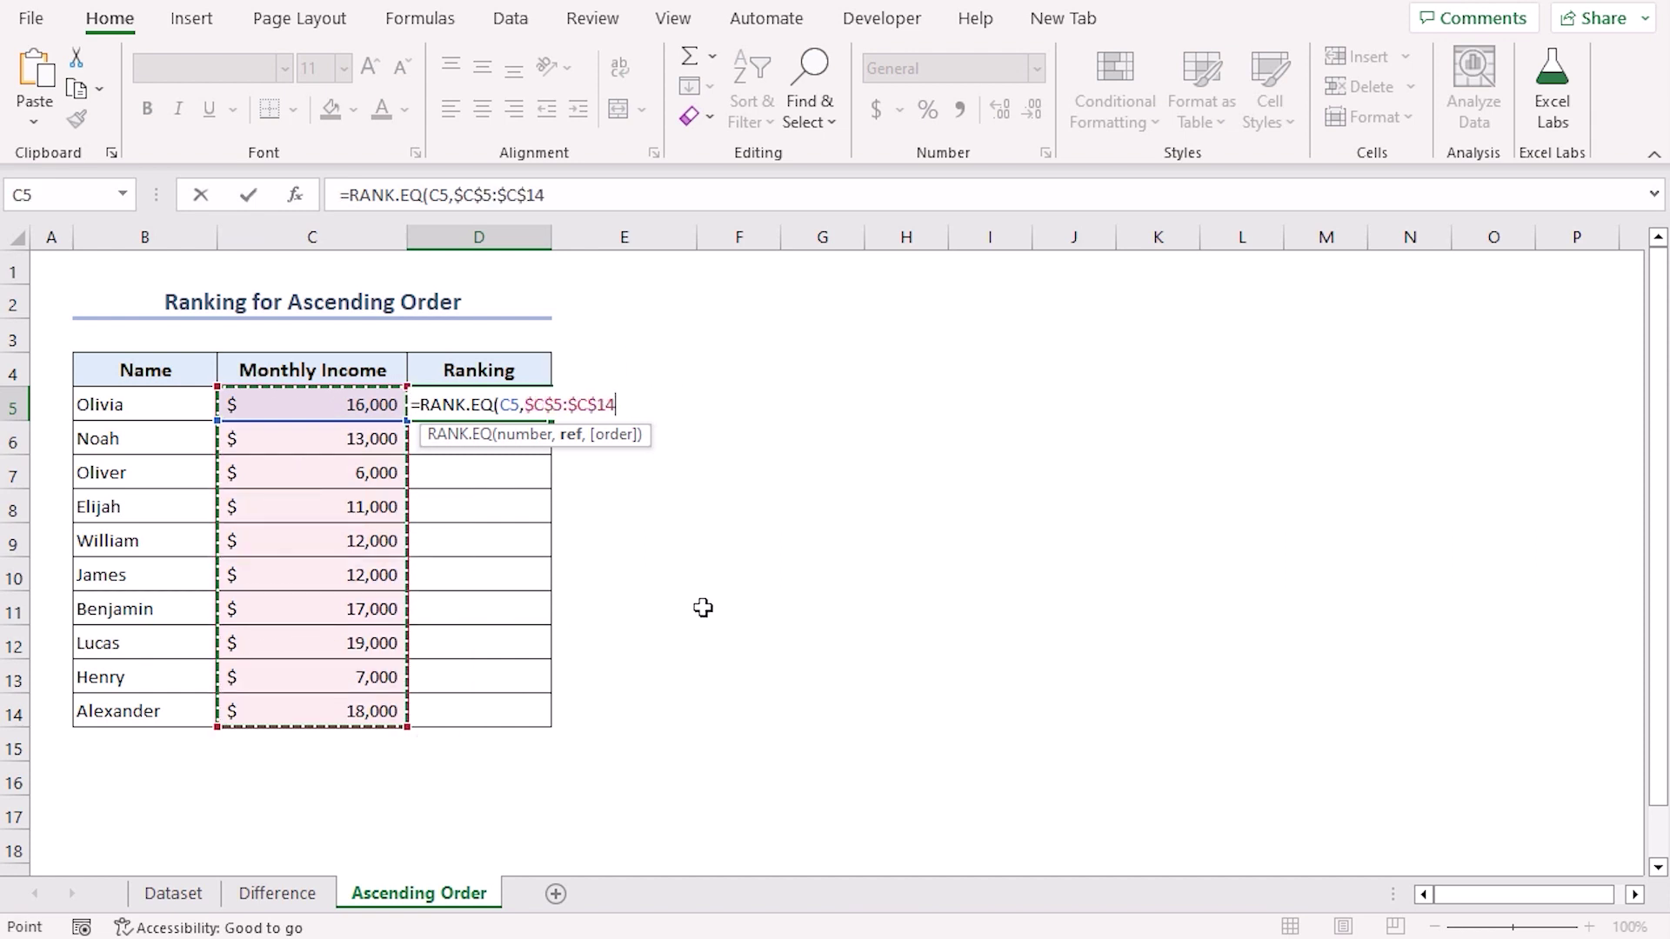
pyautogui.write(',1)')
pyautogui.press('Return')
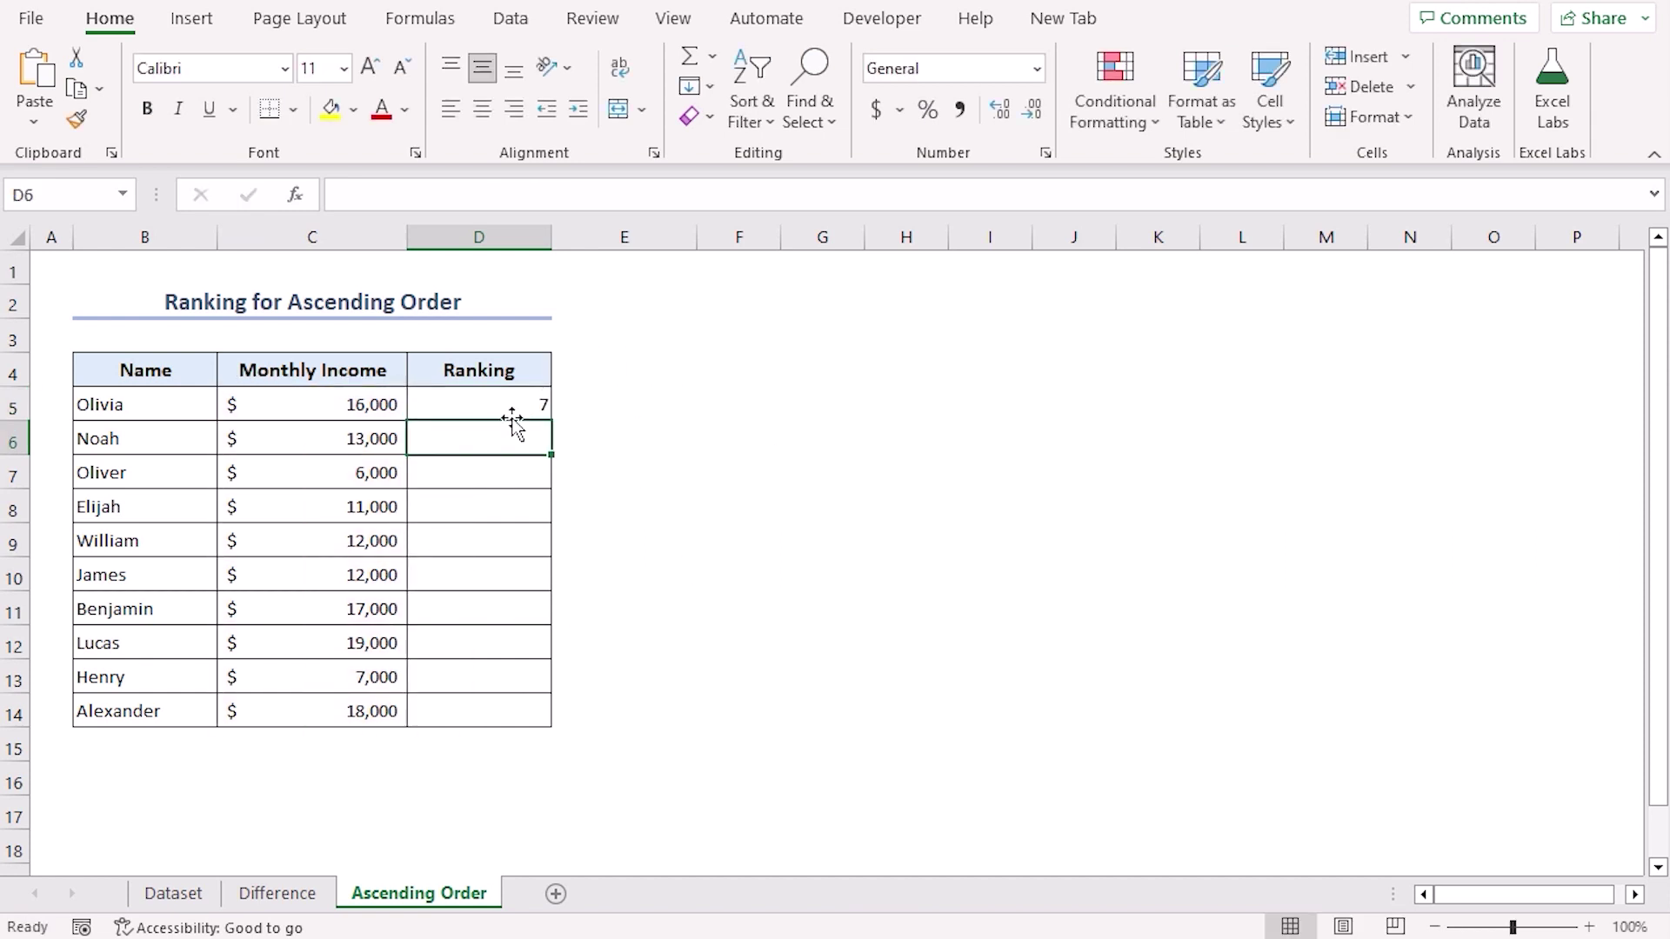
pyautogui.click(515, 412)
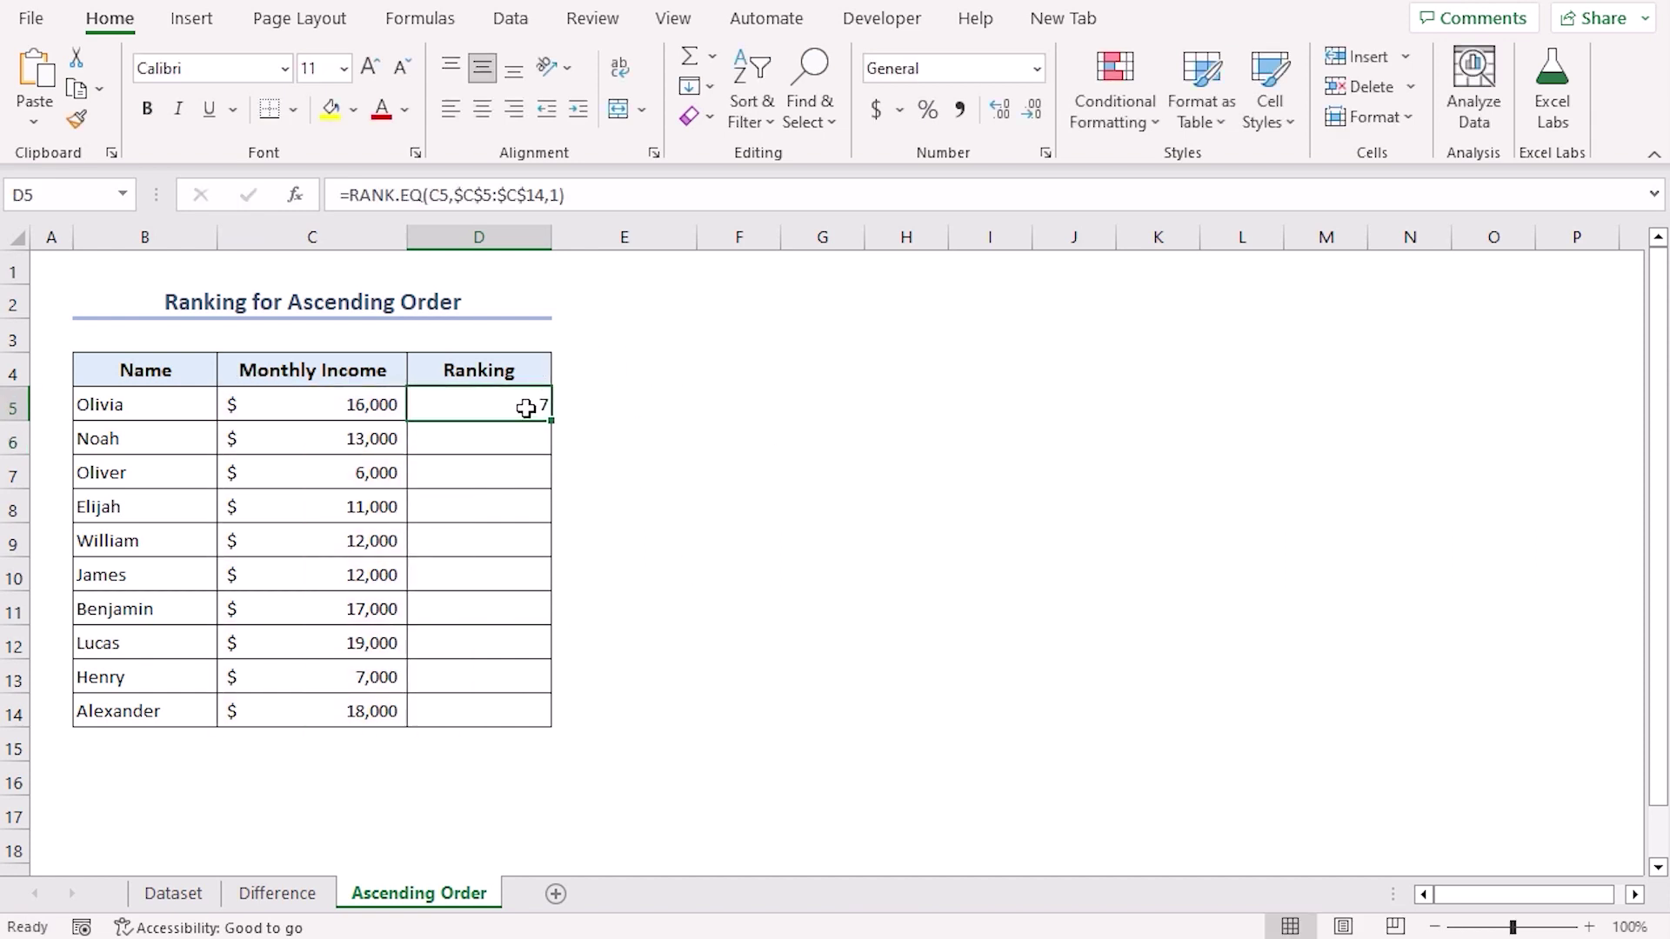
pyautogui.click(646, 199)
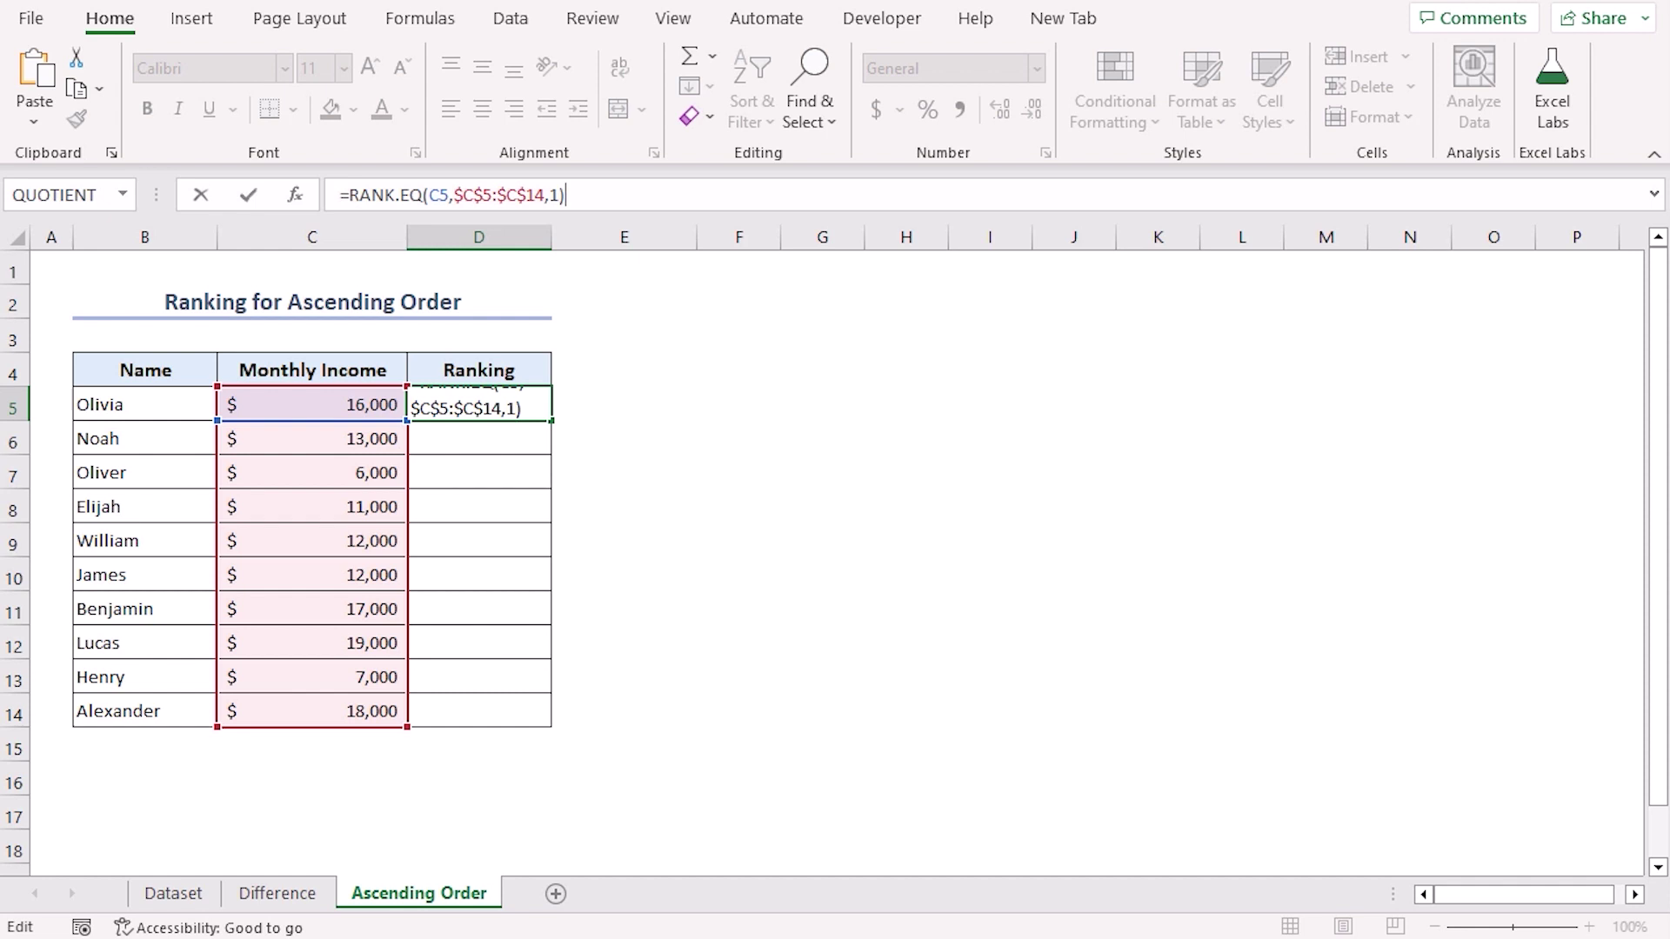
# - Commit the D5 ranking formula and fill it down to D14, both 12,000 incomes tying at 4
pyautogui.press('Return')
pyautogui.click(517, 404)
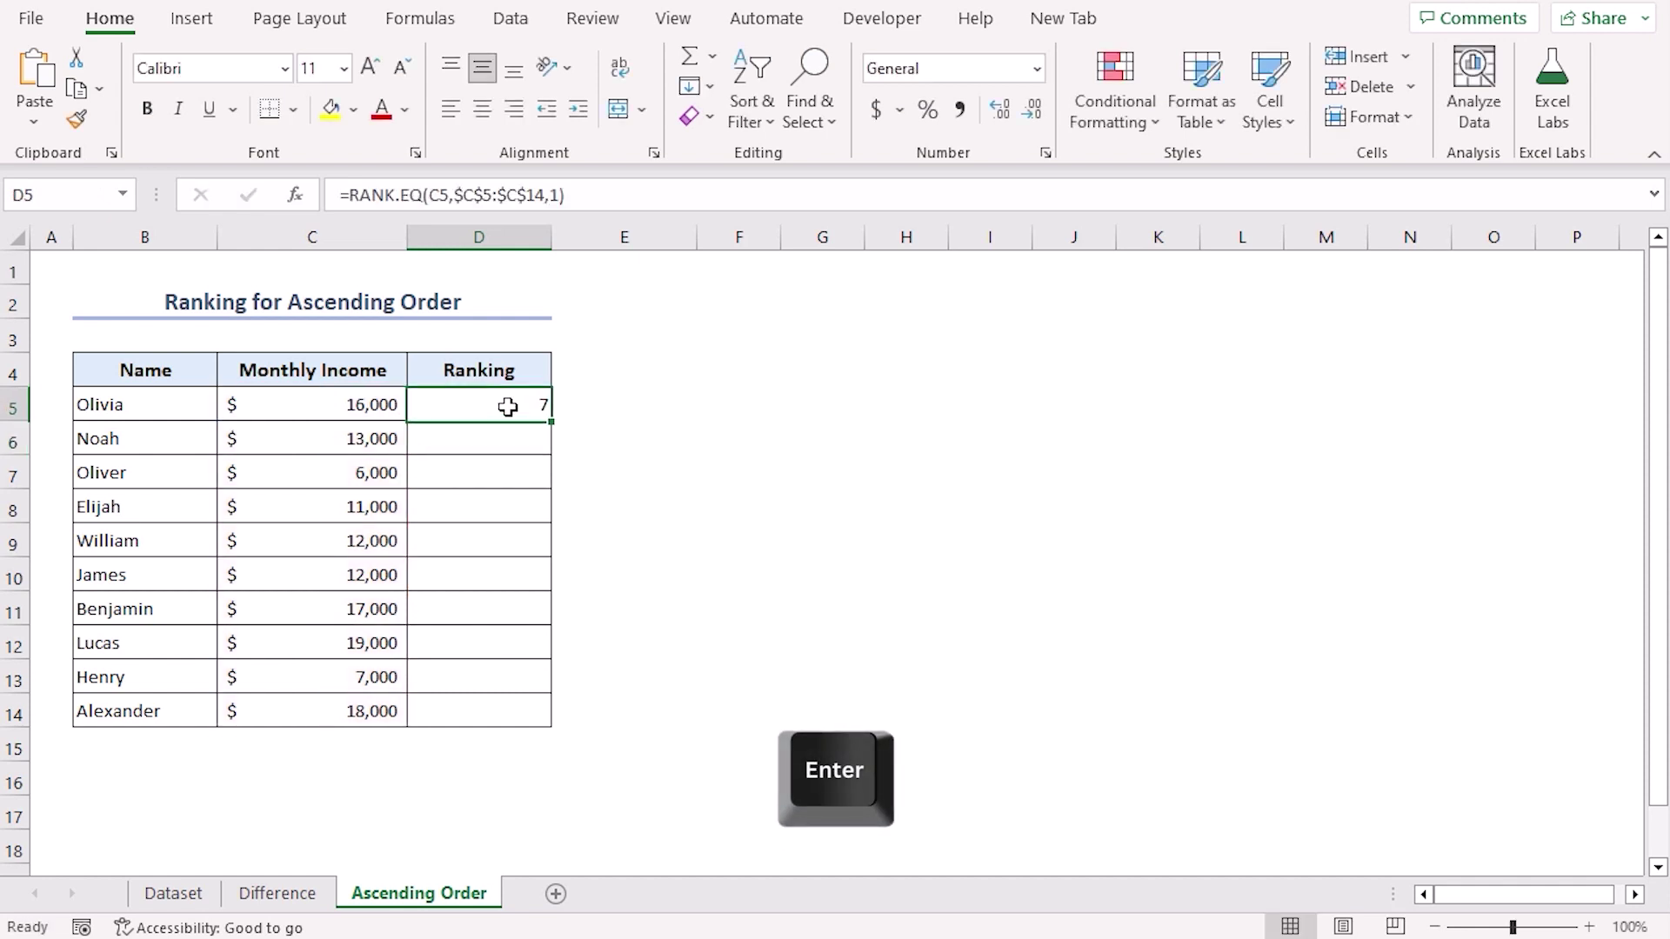
pyautogui.doubleClick(551, 420)
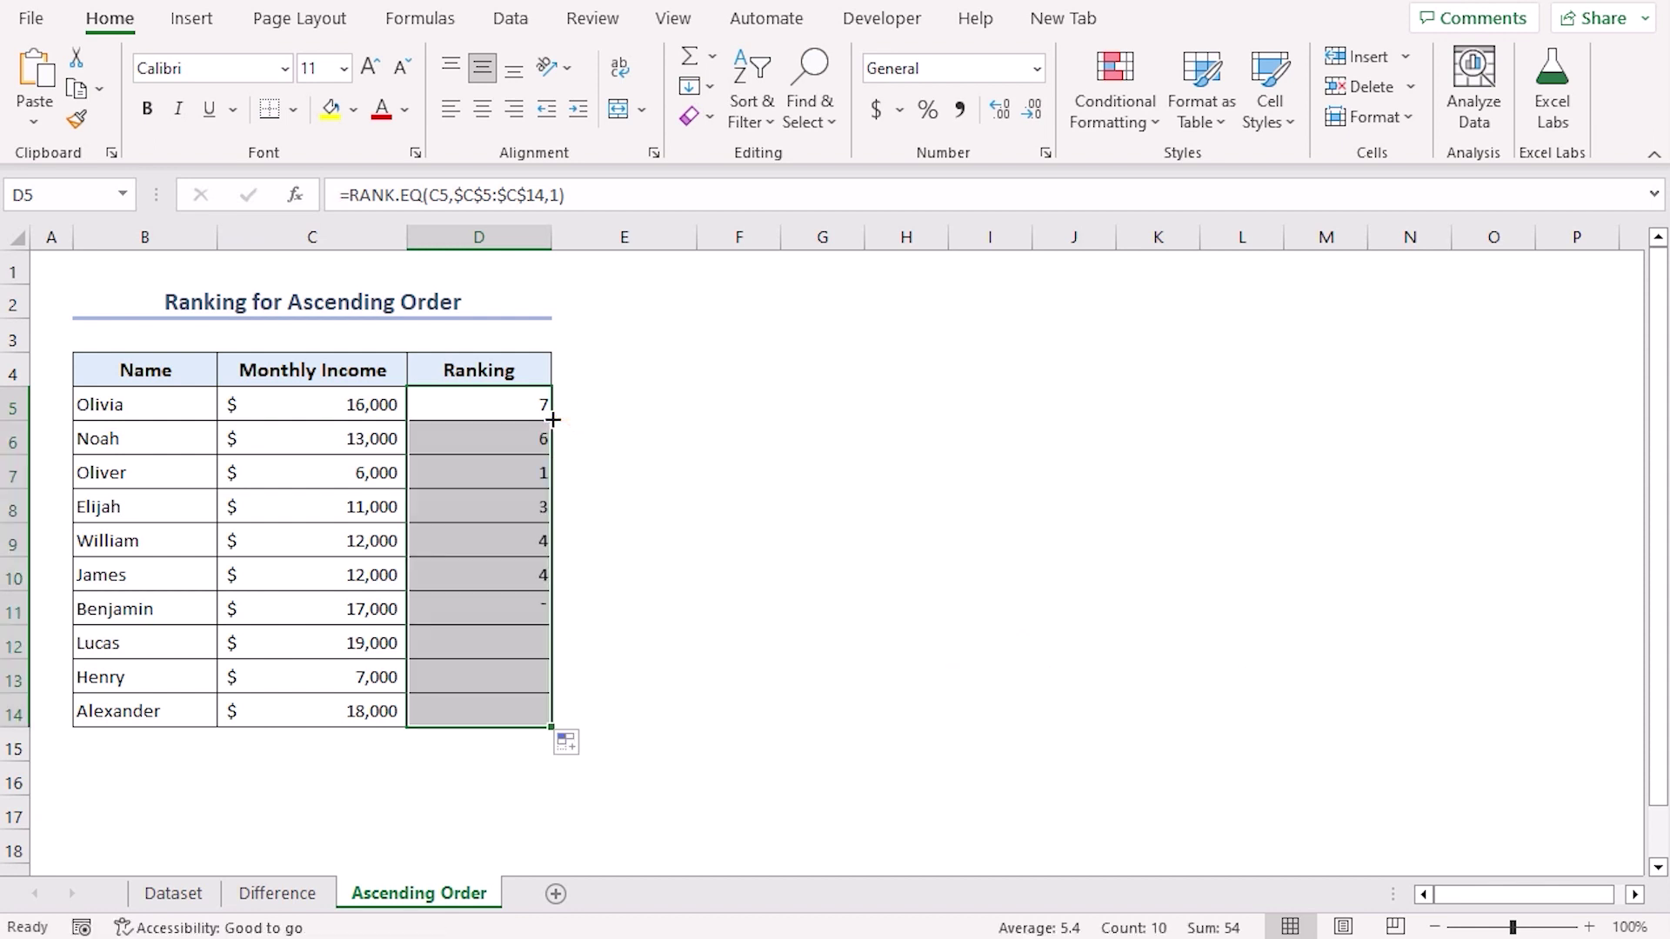
pyautogui.click(683, 519)
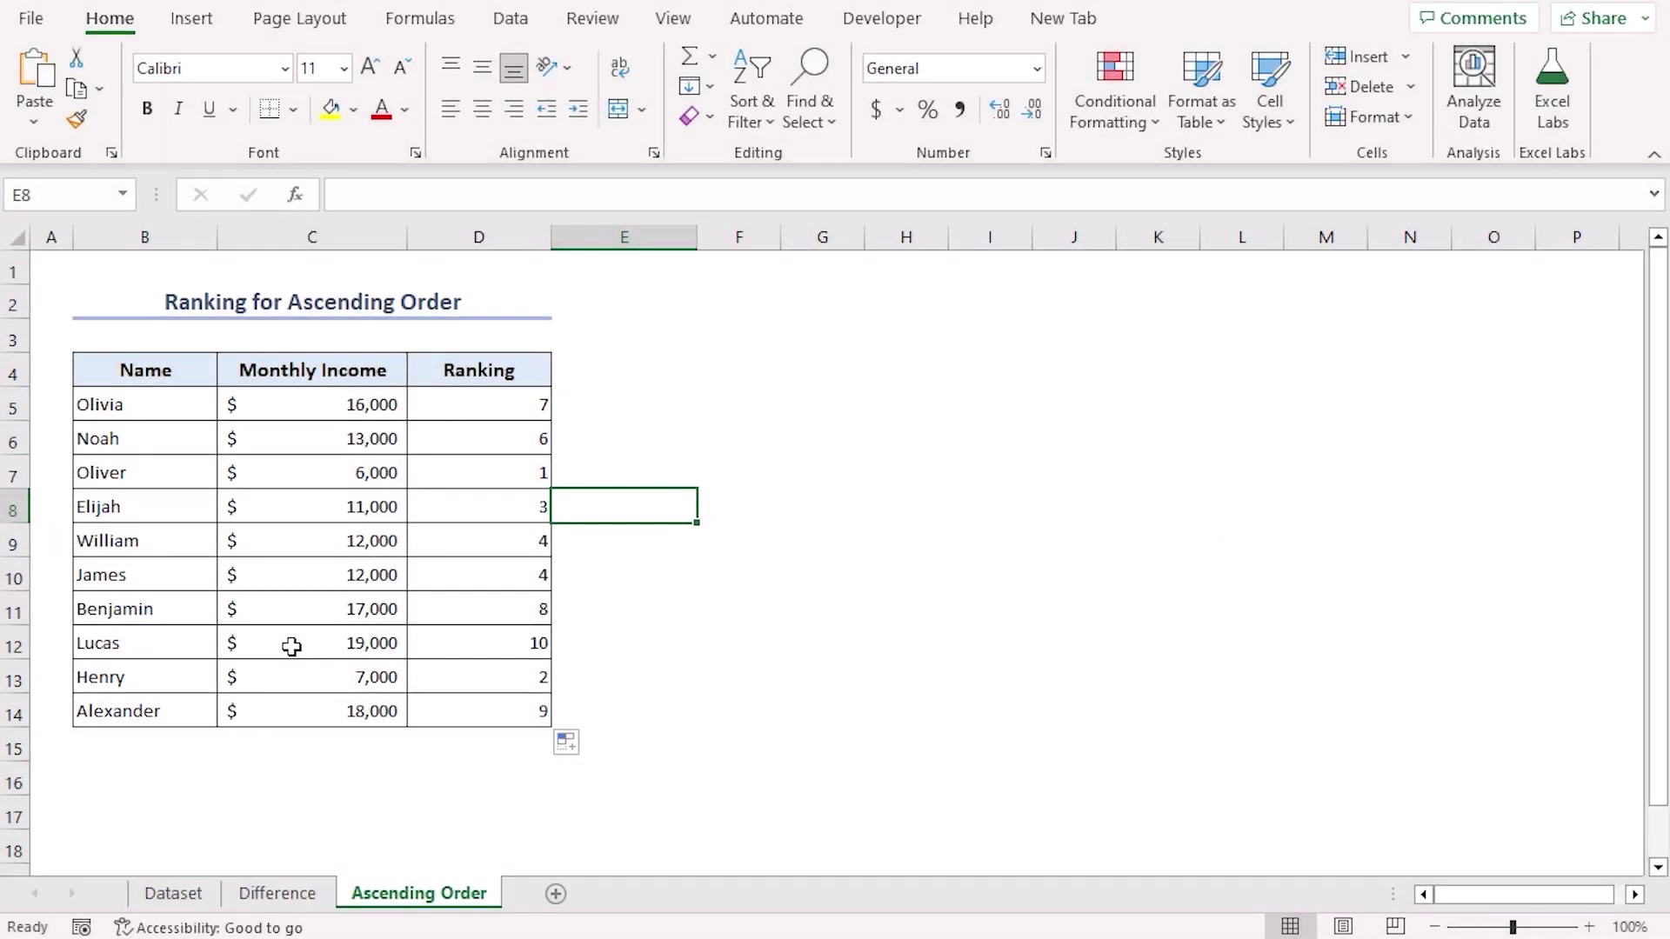
pyautogui.click(291, 645)
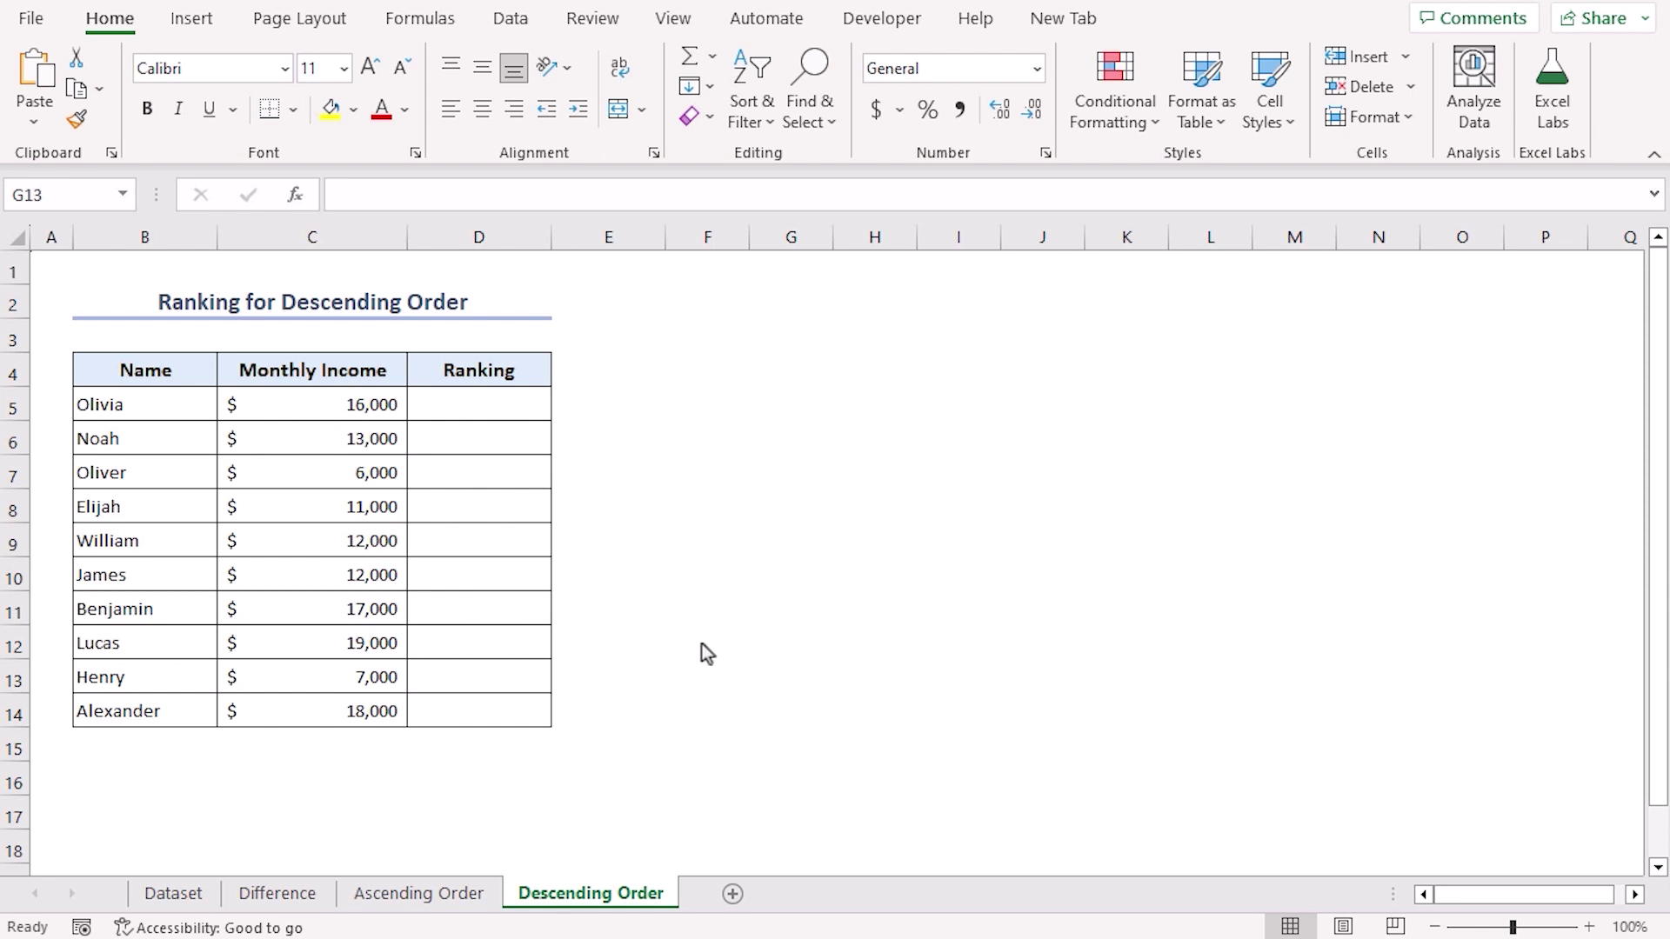
# - Enter =RANK.EQ(C5,$C$5:$C$14,0) in D5, ranking the 16,000 income 4th, and review it
pyautogui.click(461, 407)
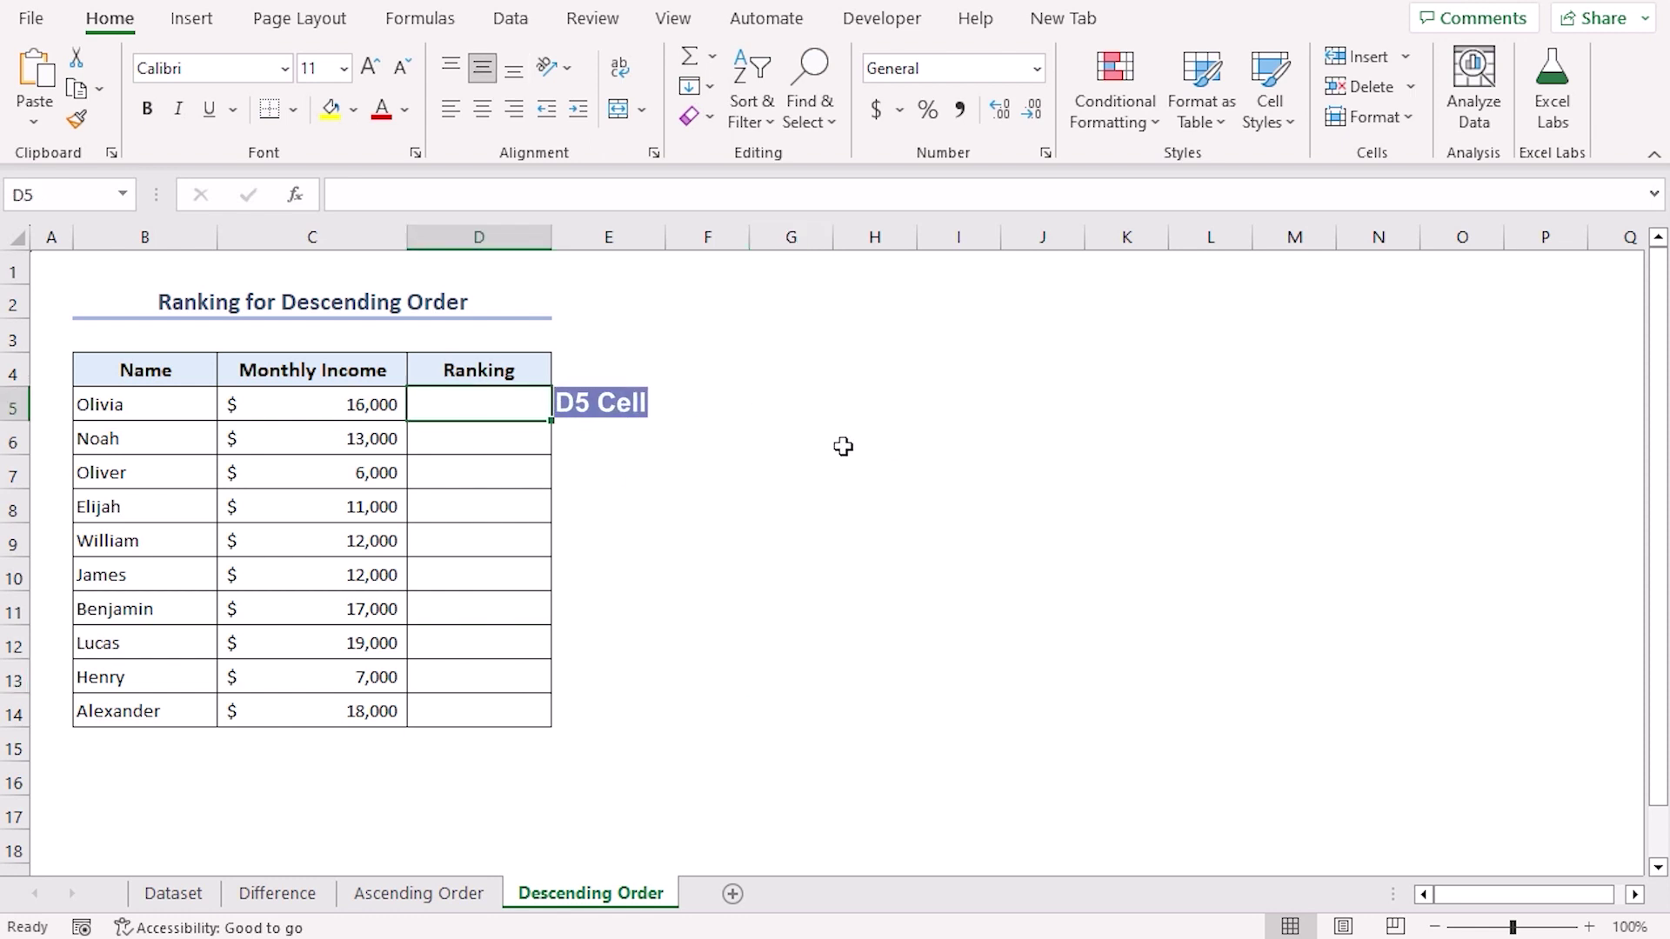
pyautogui.write('=rank.eq')
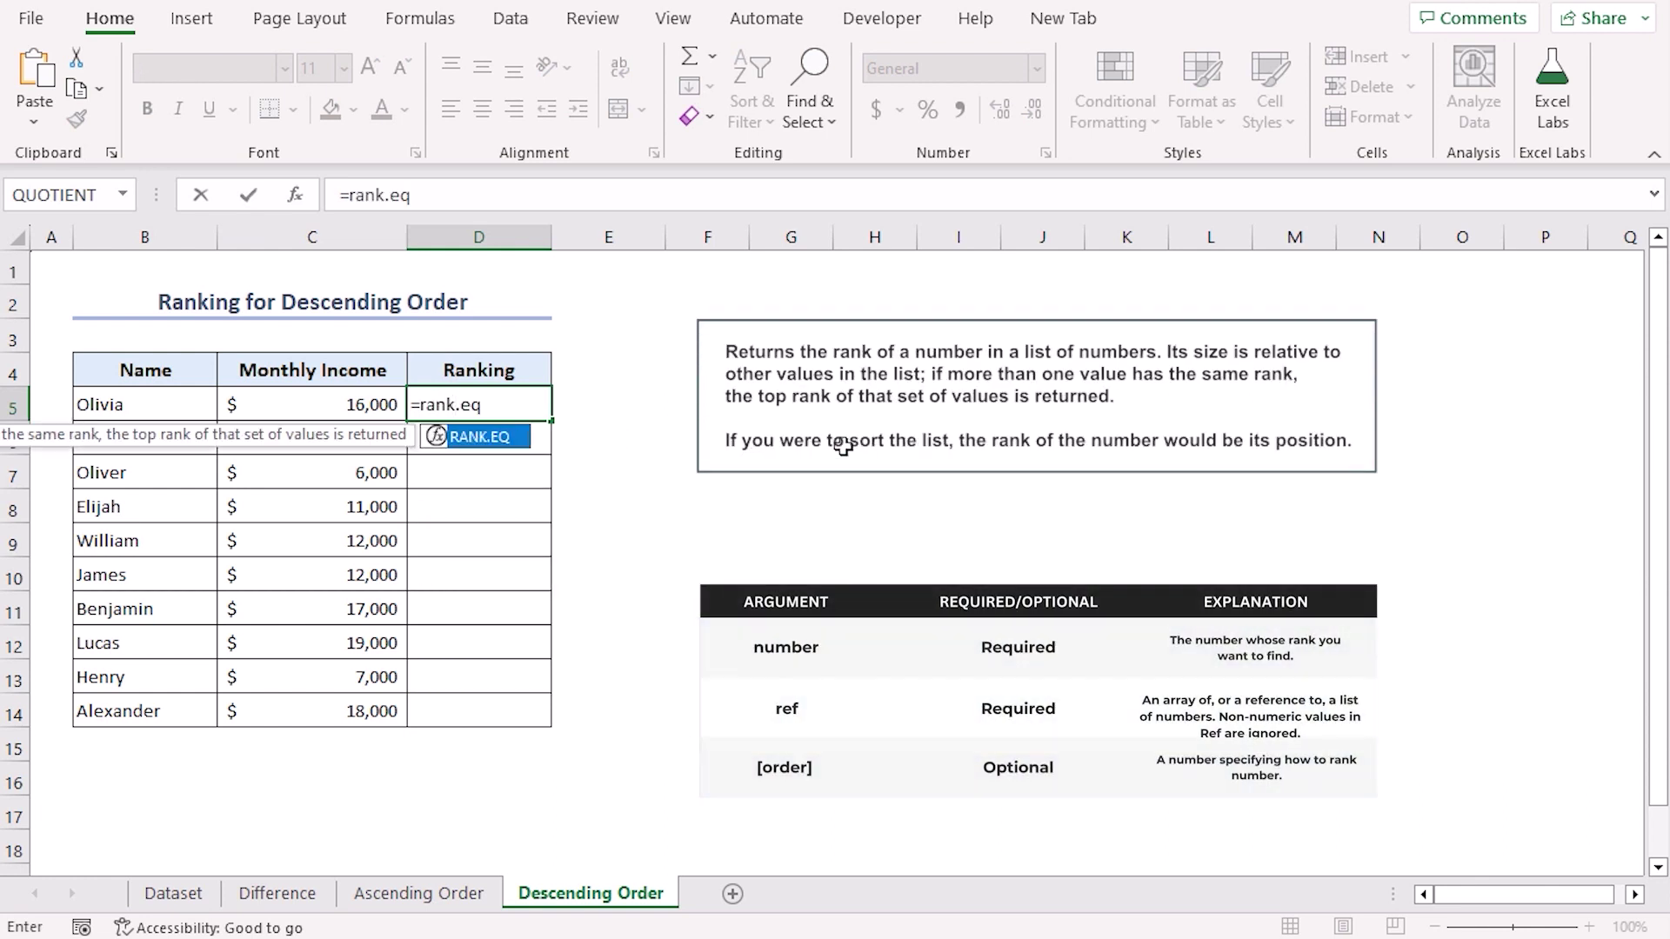
pyautogui.press('Tab')
pyautogui.click(294, 407)
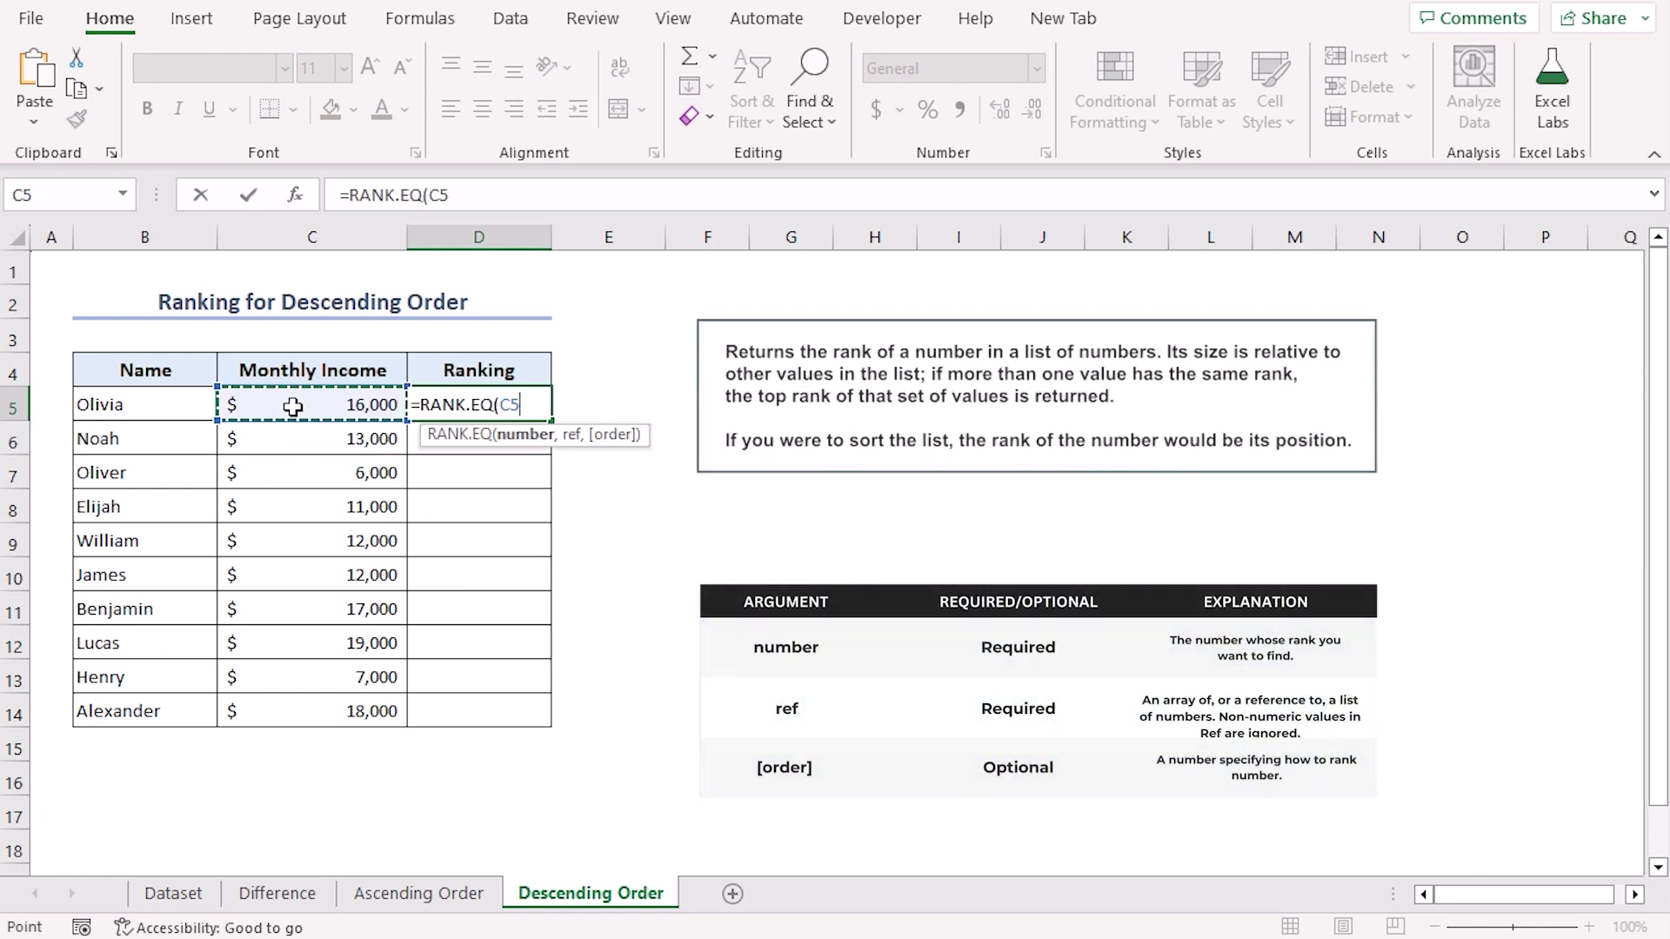
pyautogui.write(',')
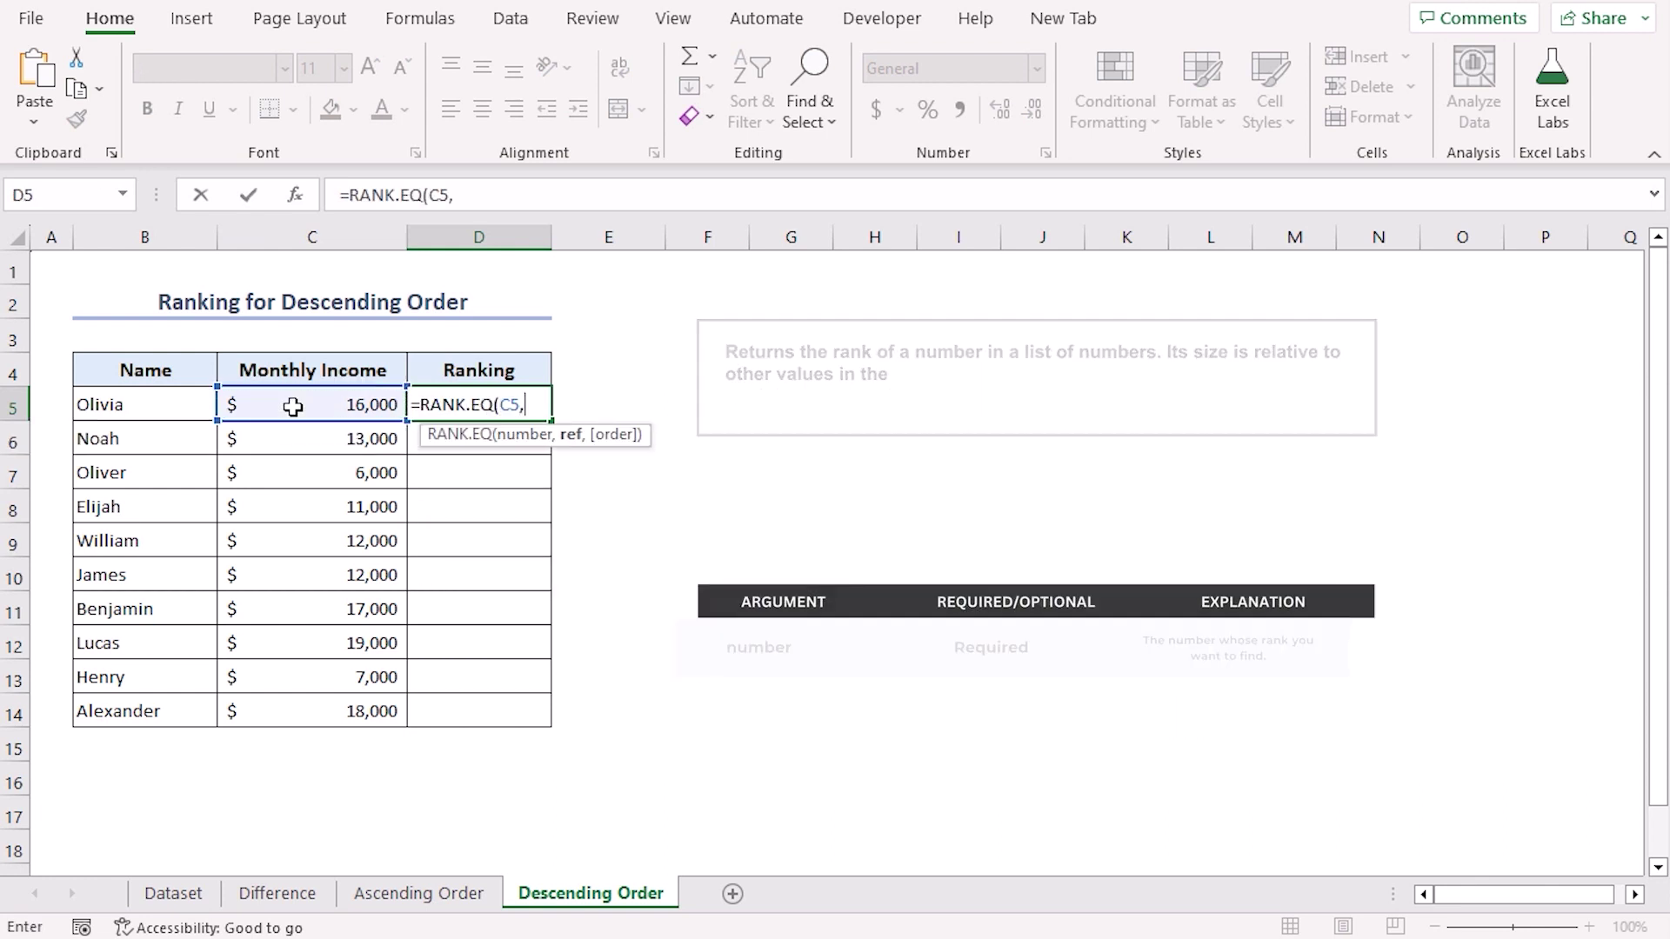
pyautogui.moveTo(309, 409); pyautogui.dragTo(305, 700)
pyautogui.press('F4')
pyautogui.write(',0')
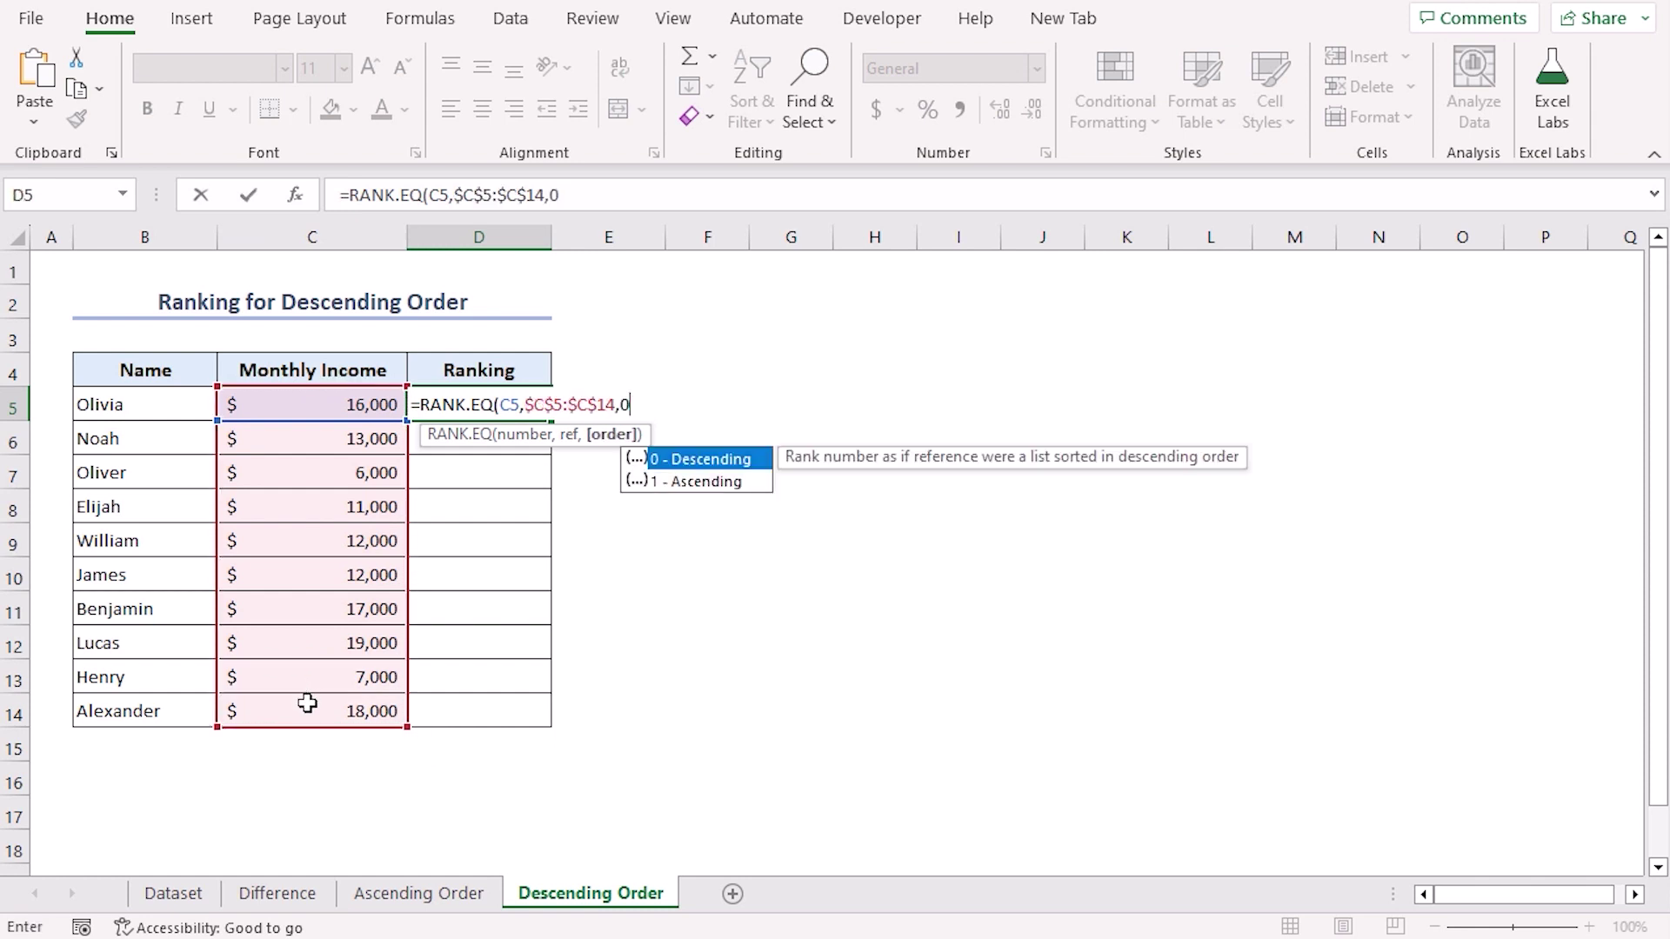
pyautogui.write(')')
pyautogui.press('Return')
pyautogui.click(421, 414)
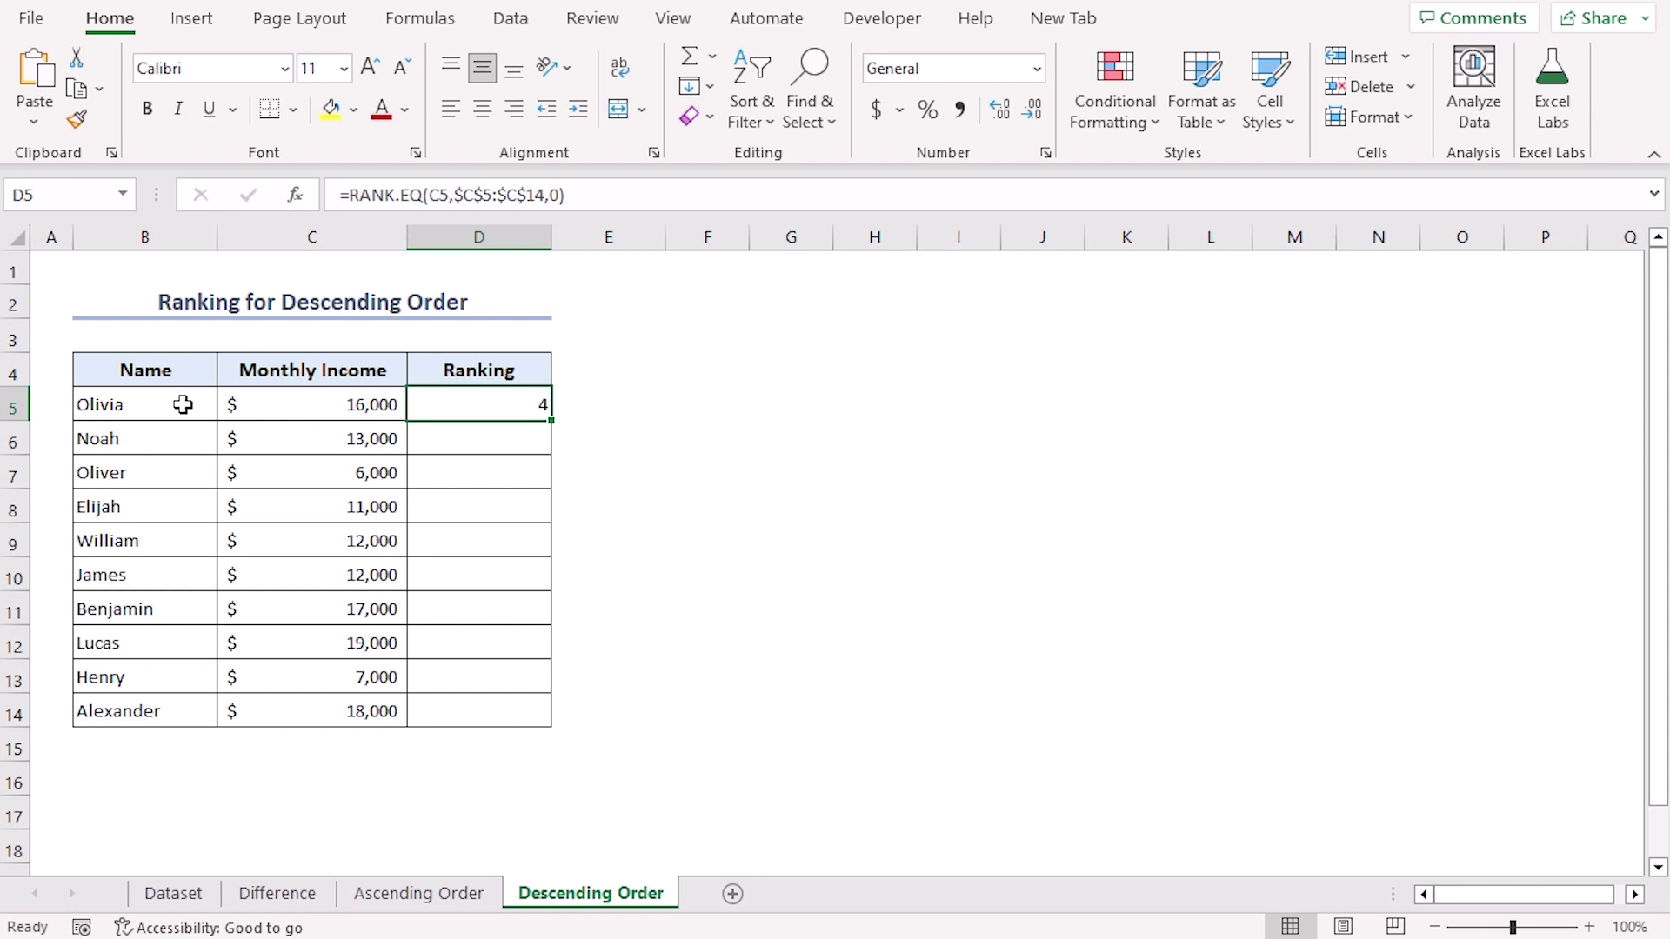
pyautogui.press('F2')
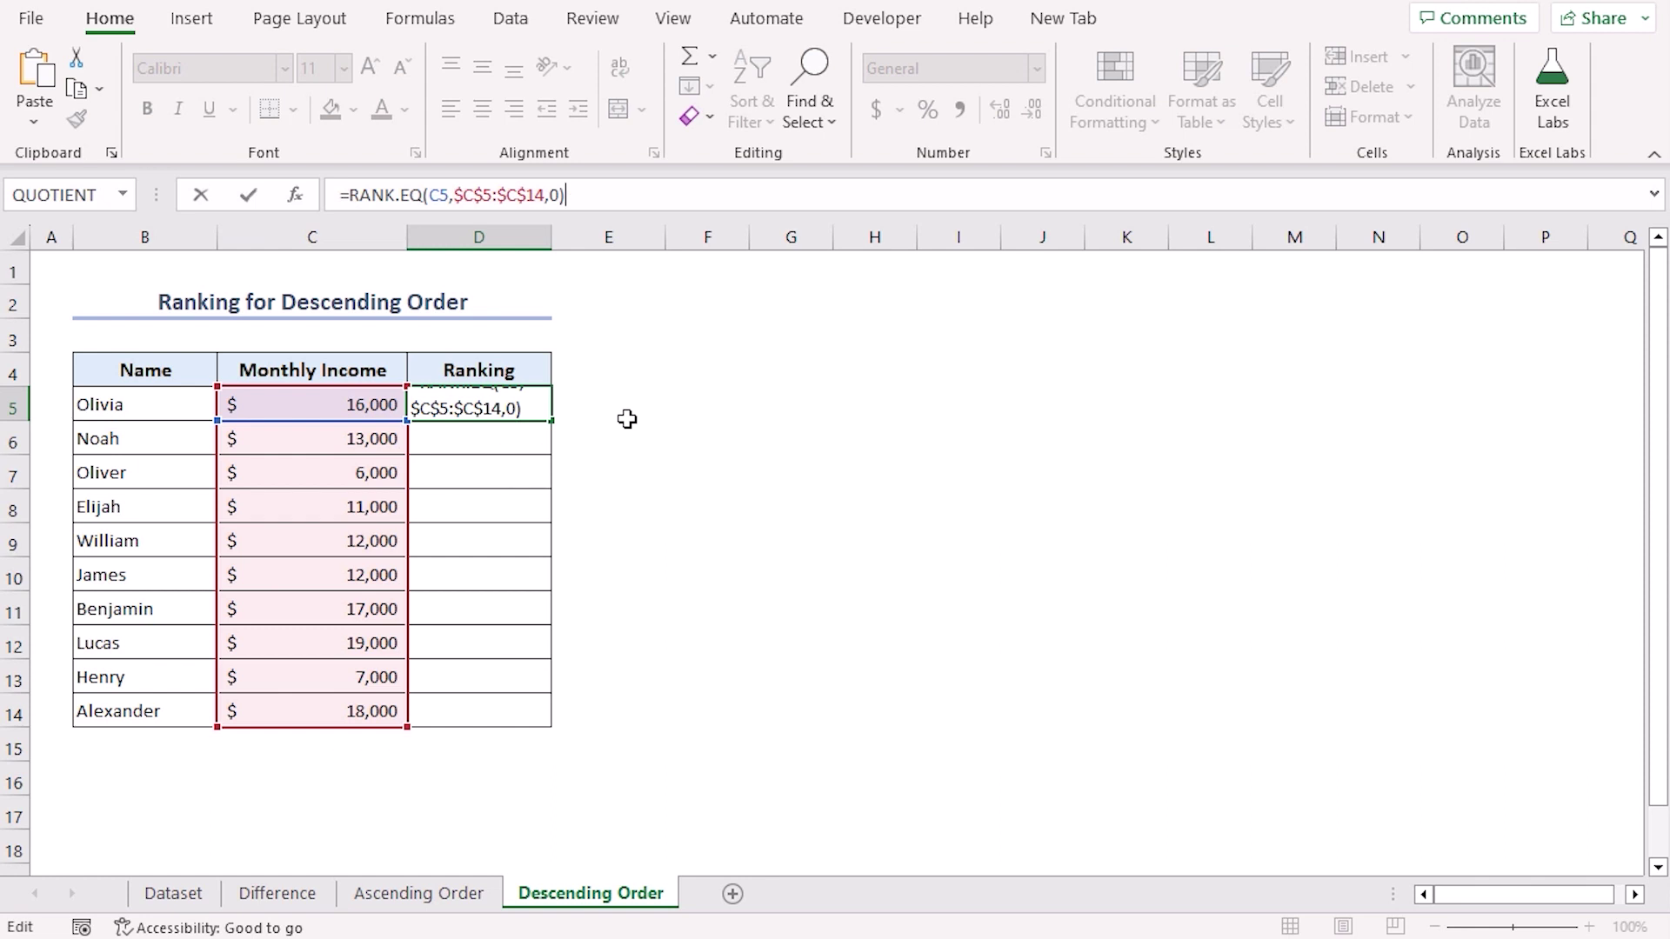
pyautogui.press('Return')
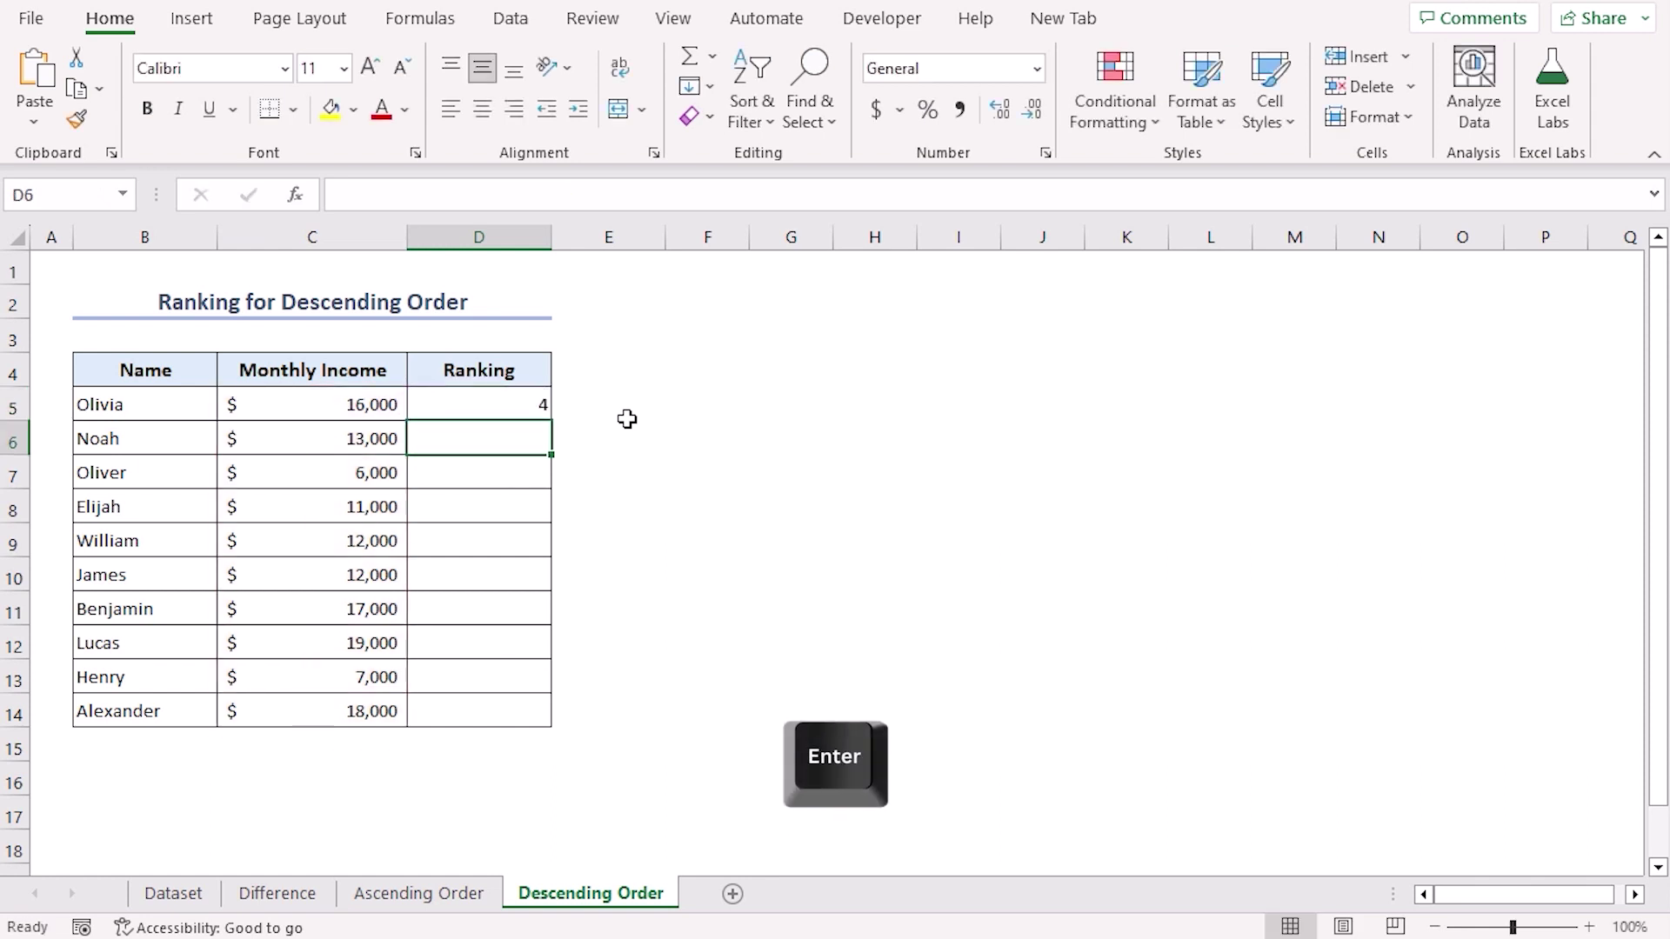
pyautogui.click(518, 405)
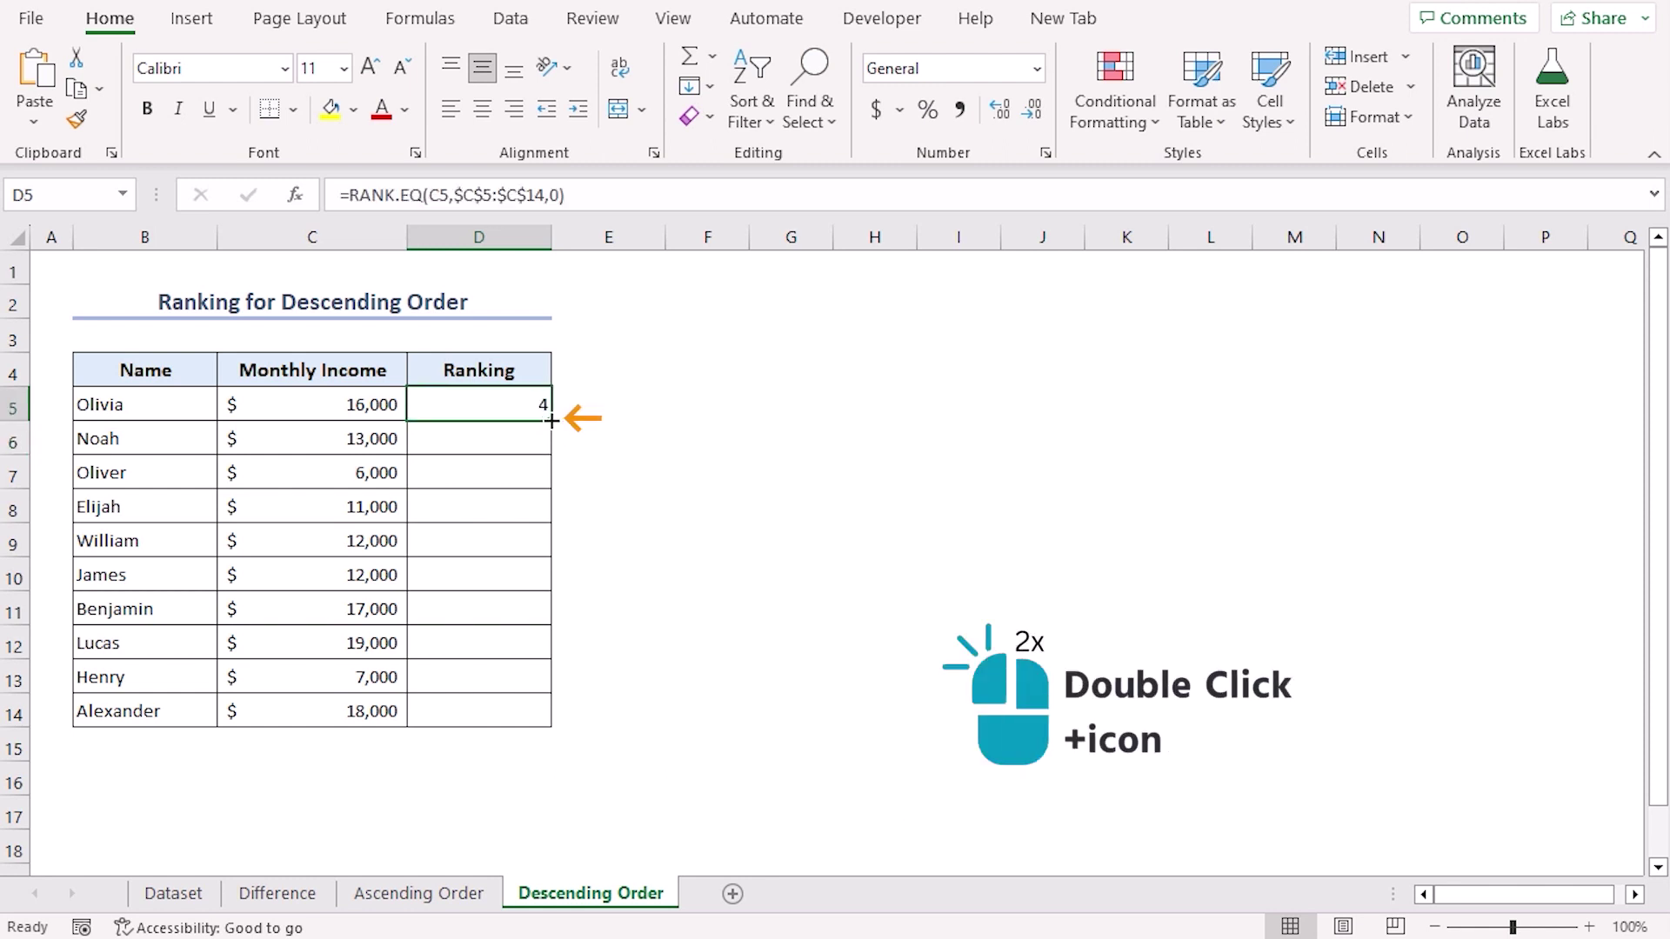
# - Fill the descending rank formula down to D14, giving ranks 4, 5, 10, 8, 6, 6, 3, 1, 9, 2
pyautogui.doubleClick(551, 420)
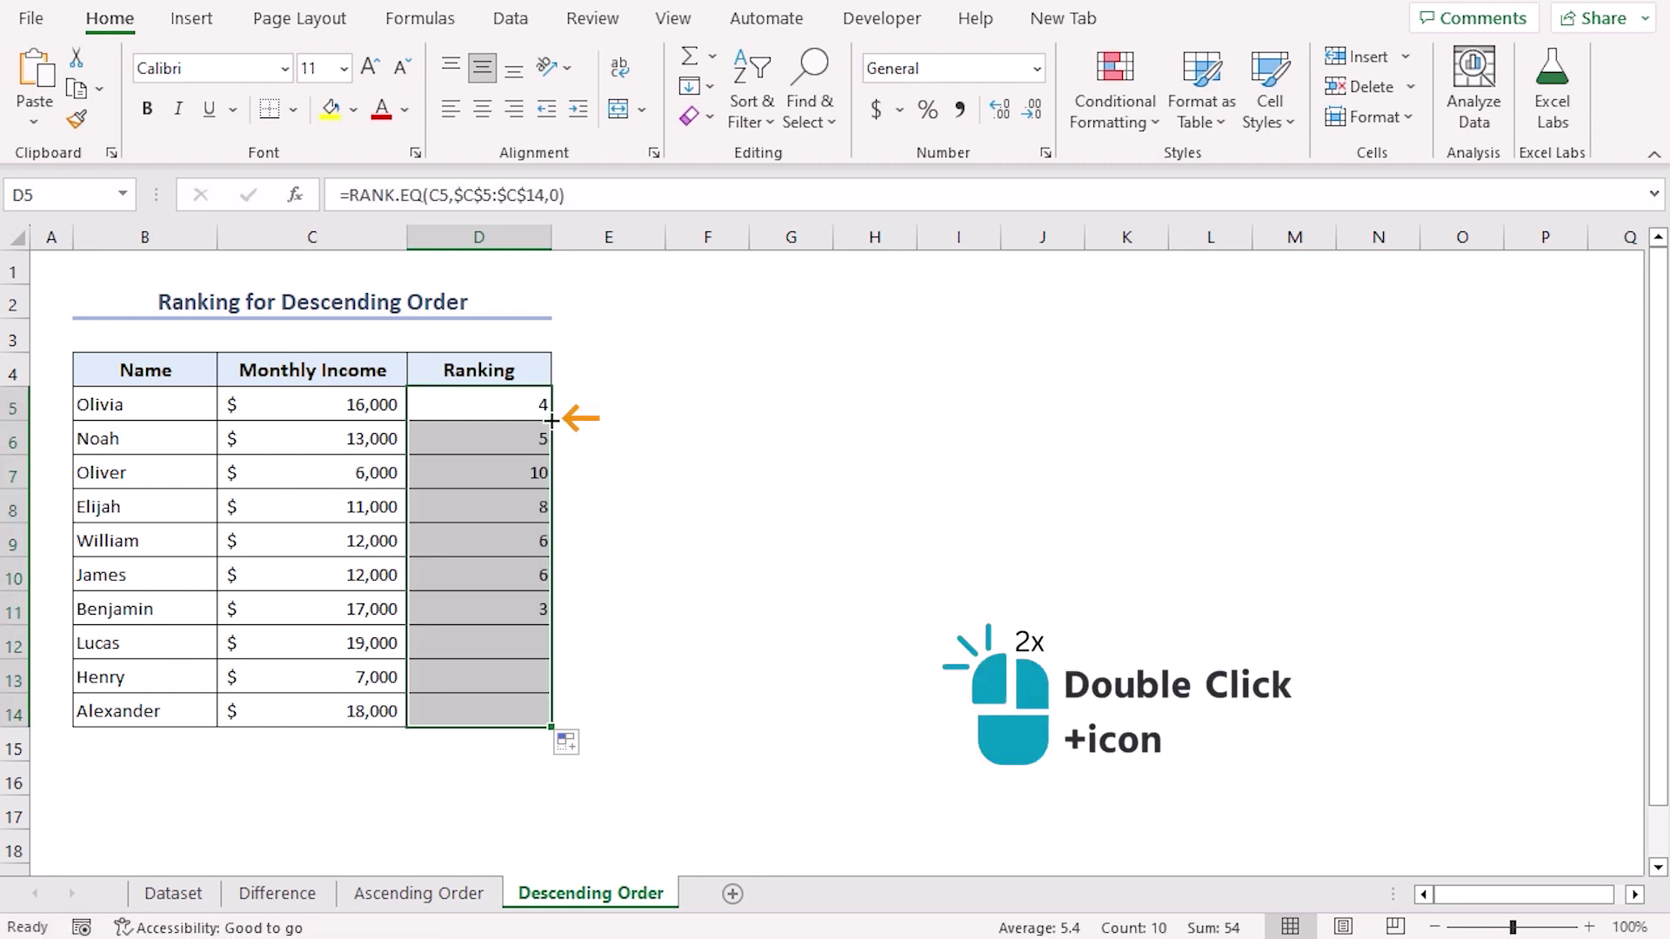
pyautogui.click(580, 476)
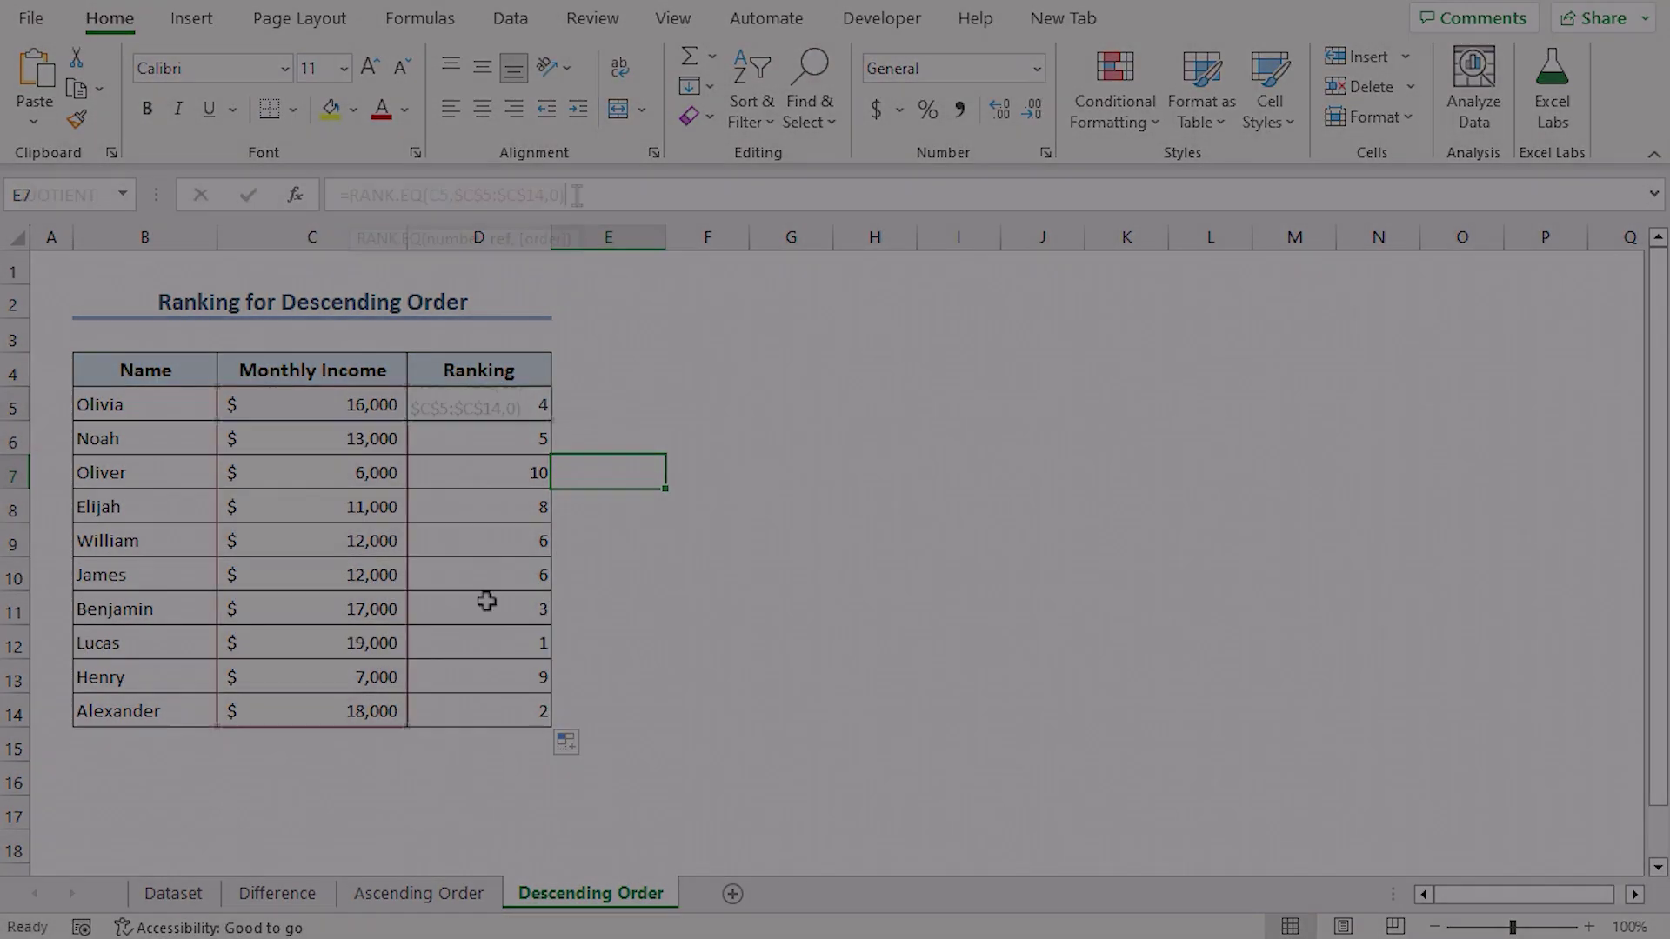
# - Shorten D5's formula to =RANK.EQ(C5,$C$5:$C$14) by deleting the ',0' order argument
pyautogui.click(478, 404)
pyautogui.click(577, 196)
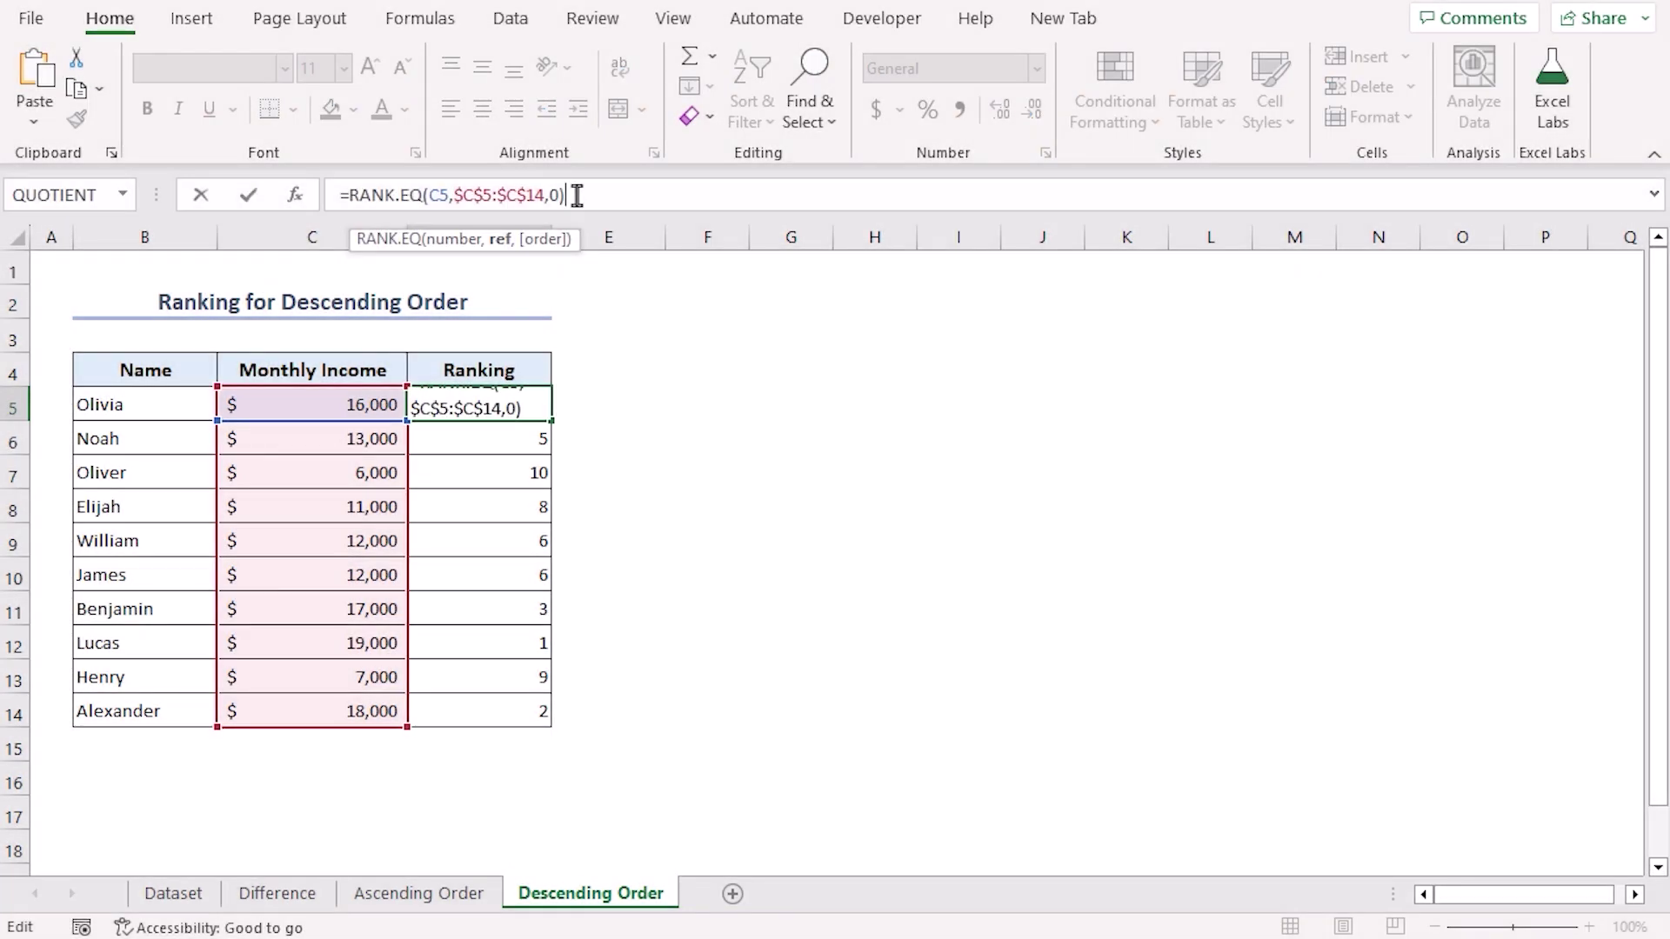
pyautogui.press('BackSpace')
pyautogui.press('BackSpace')
pyautogui.press('BackSpace')
pyautogui.write(')')
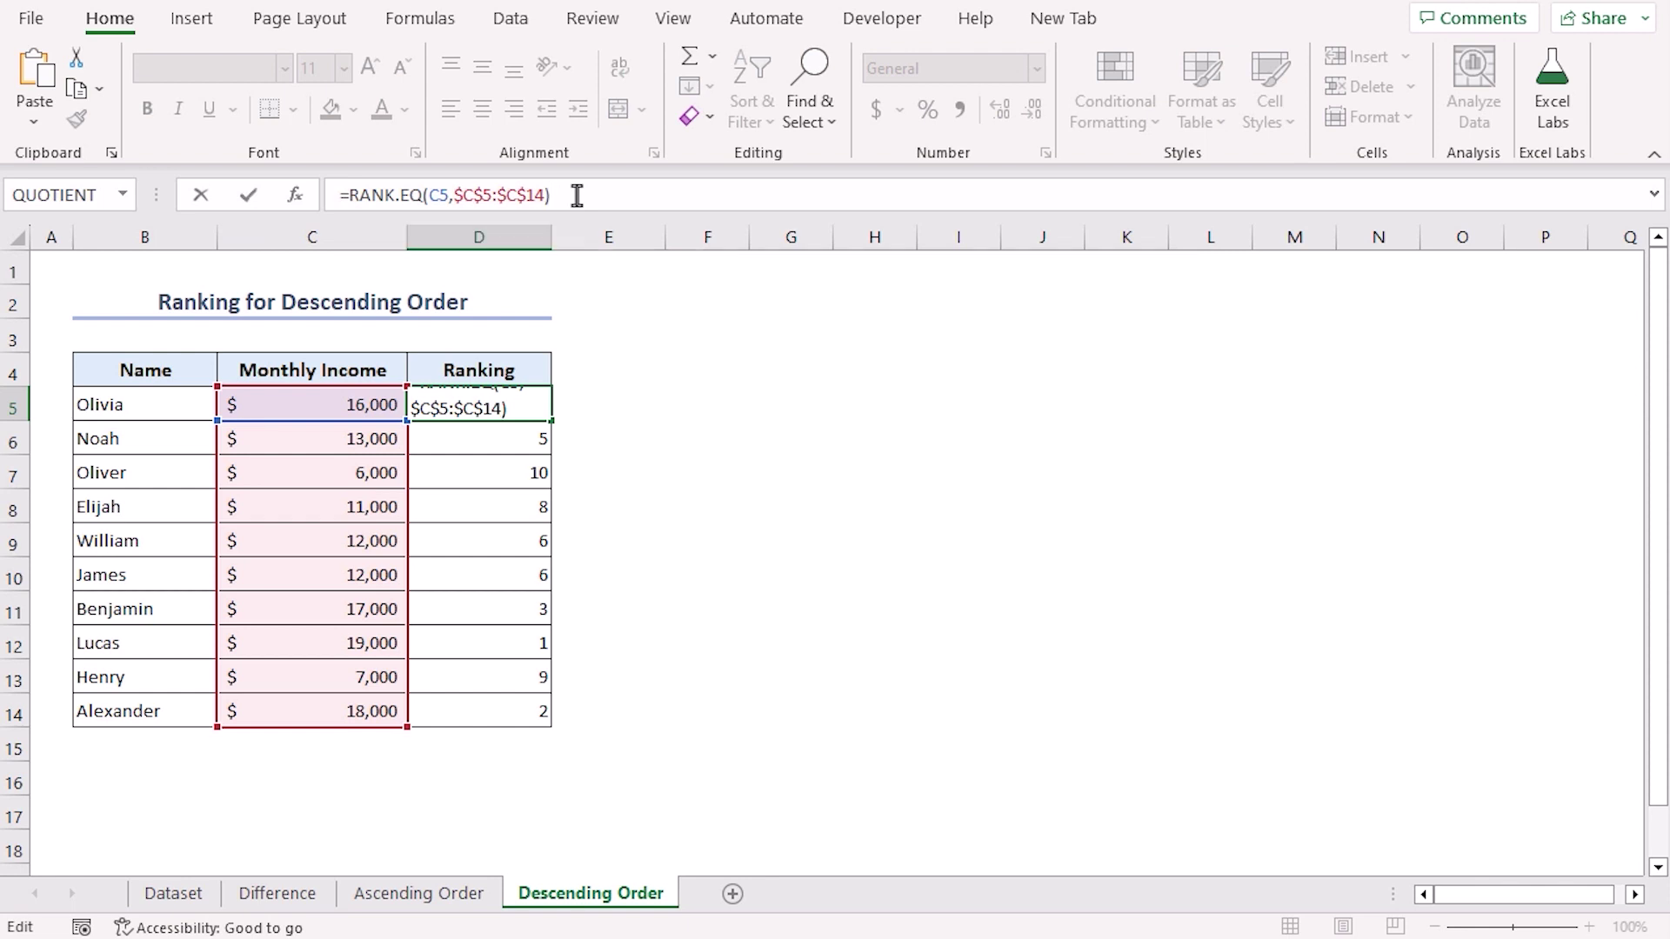
pyautogui.press('Return')
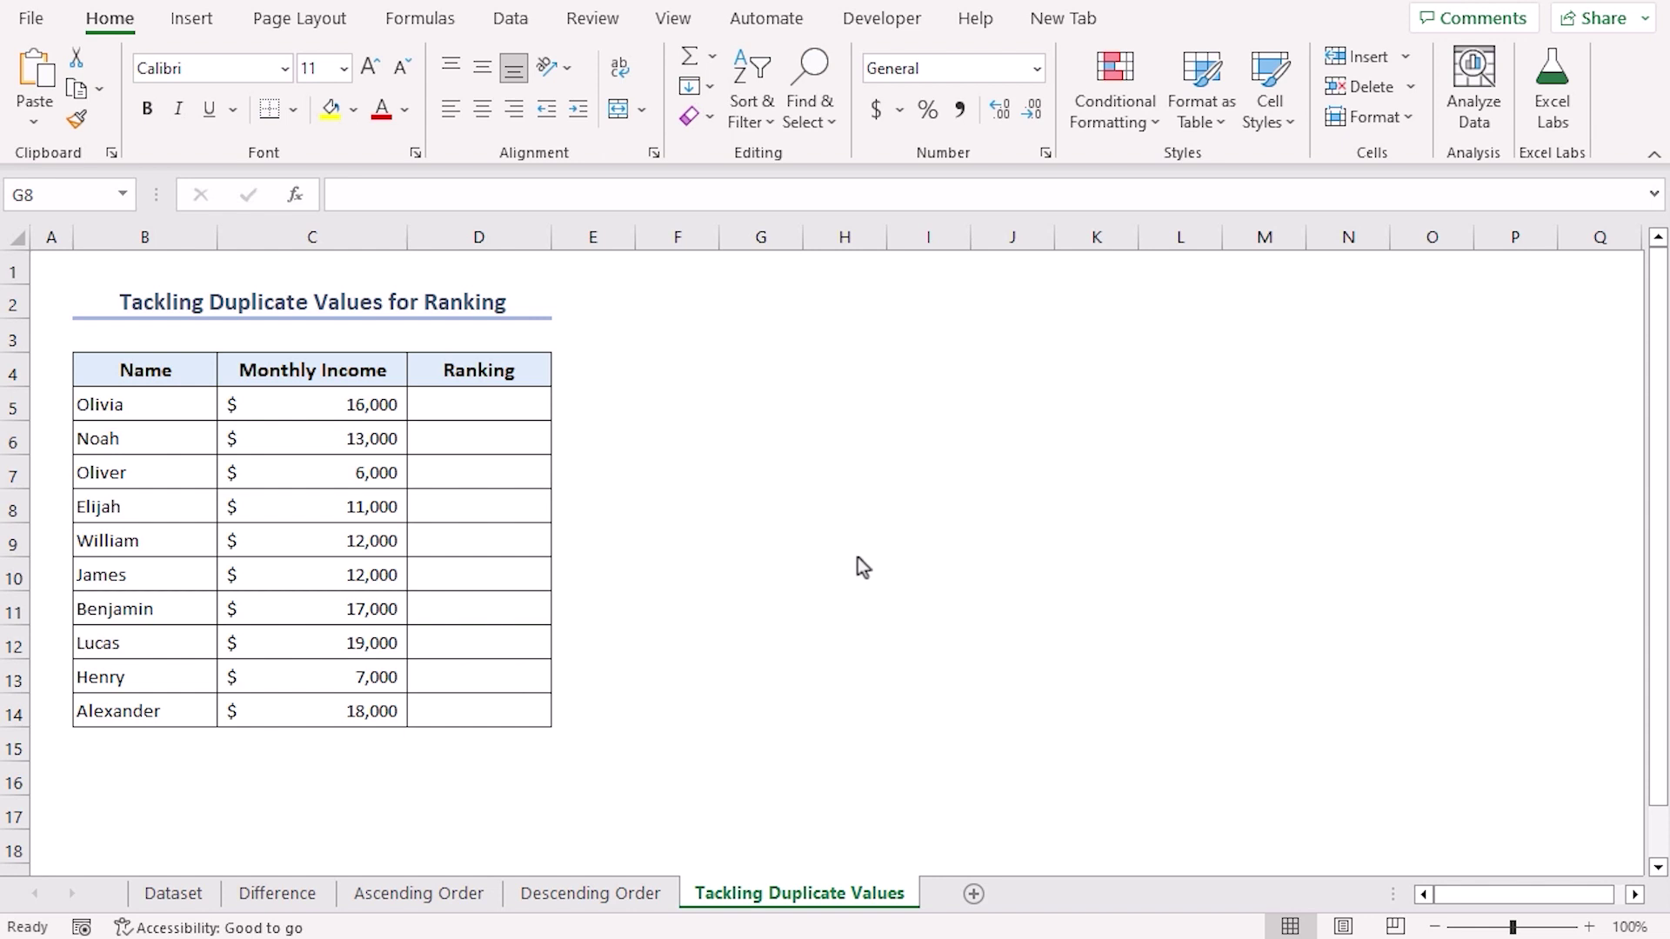
# - Start D5 with =RANK.EQ(C5,$C$5:$C$14 against the absolute income range
pyautogui.click(511, 403)
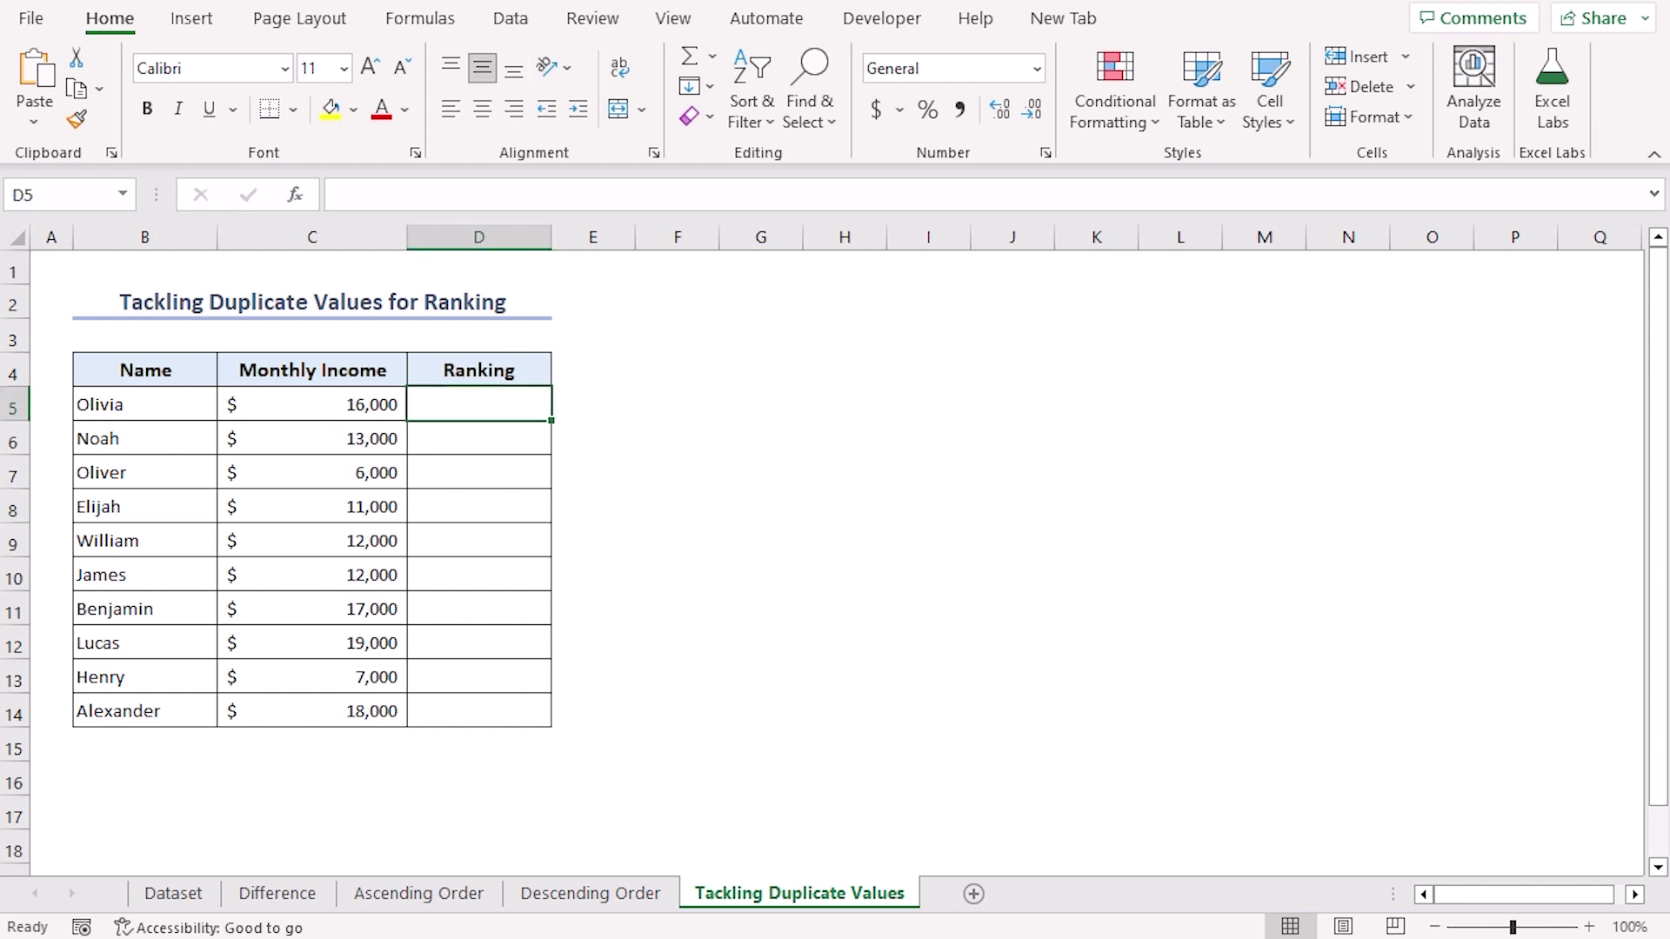
pyautogui.write('=rank')
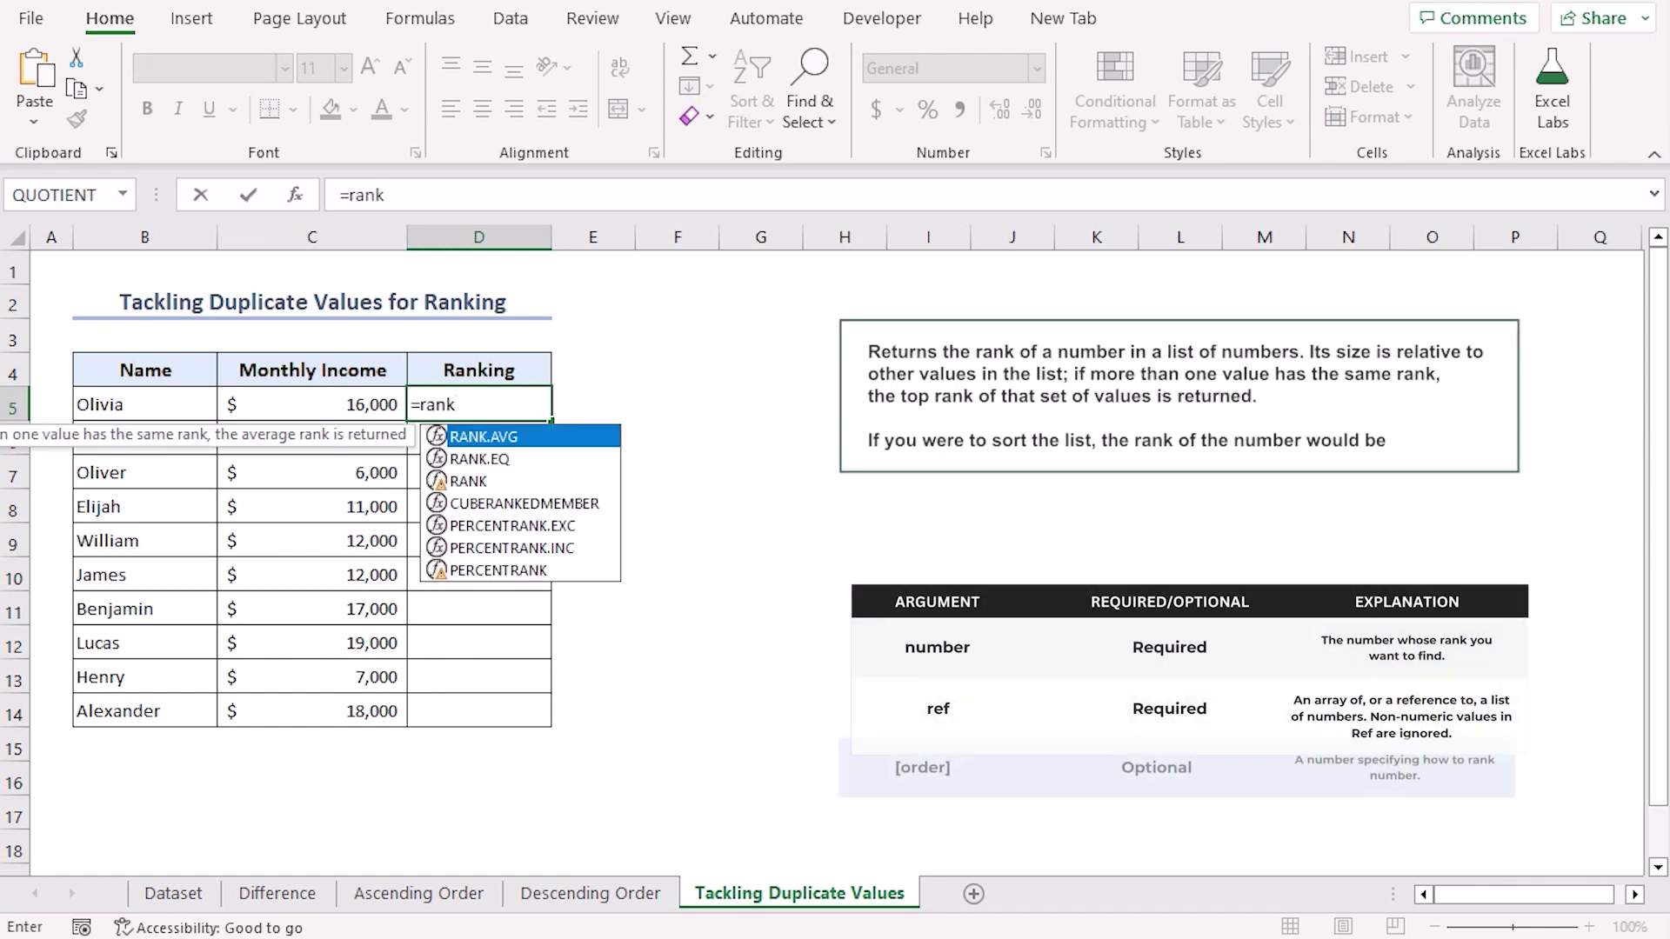
pyautogui.write('.eq(')
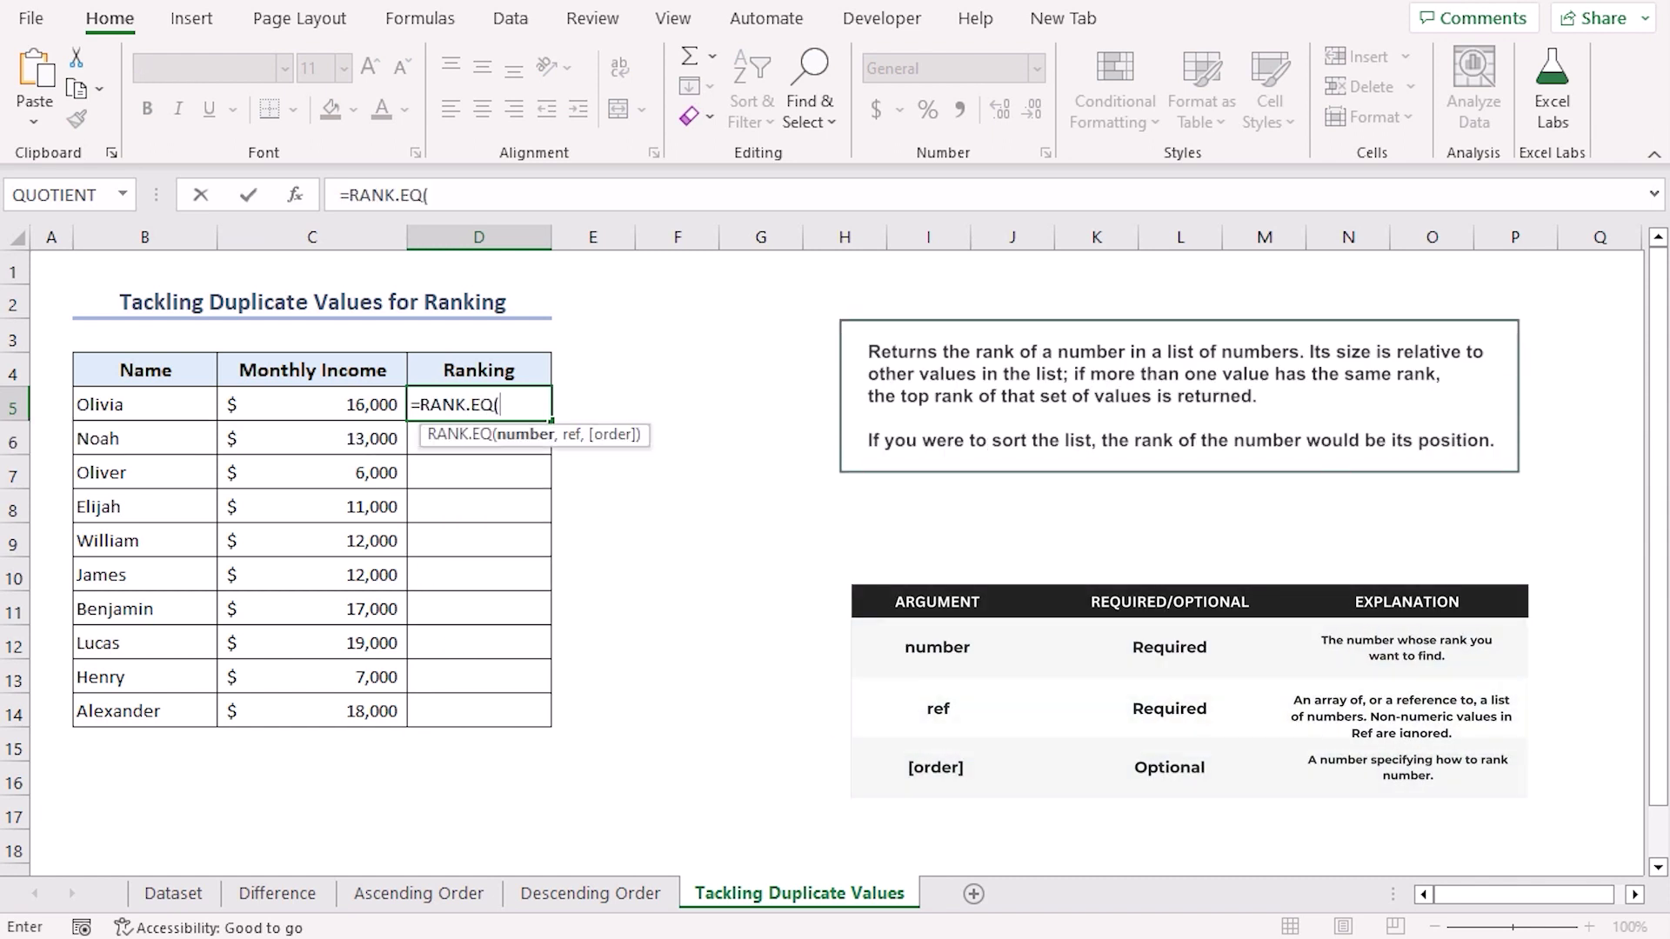
pyautogui.click(300, 401)
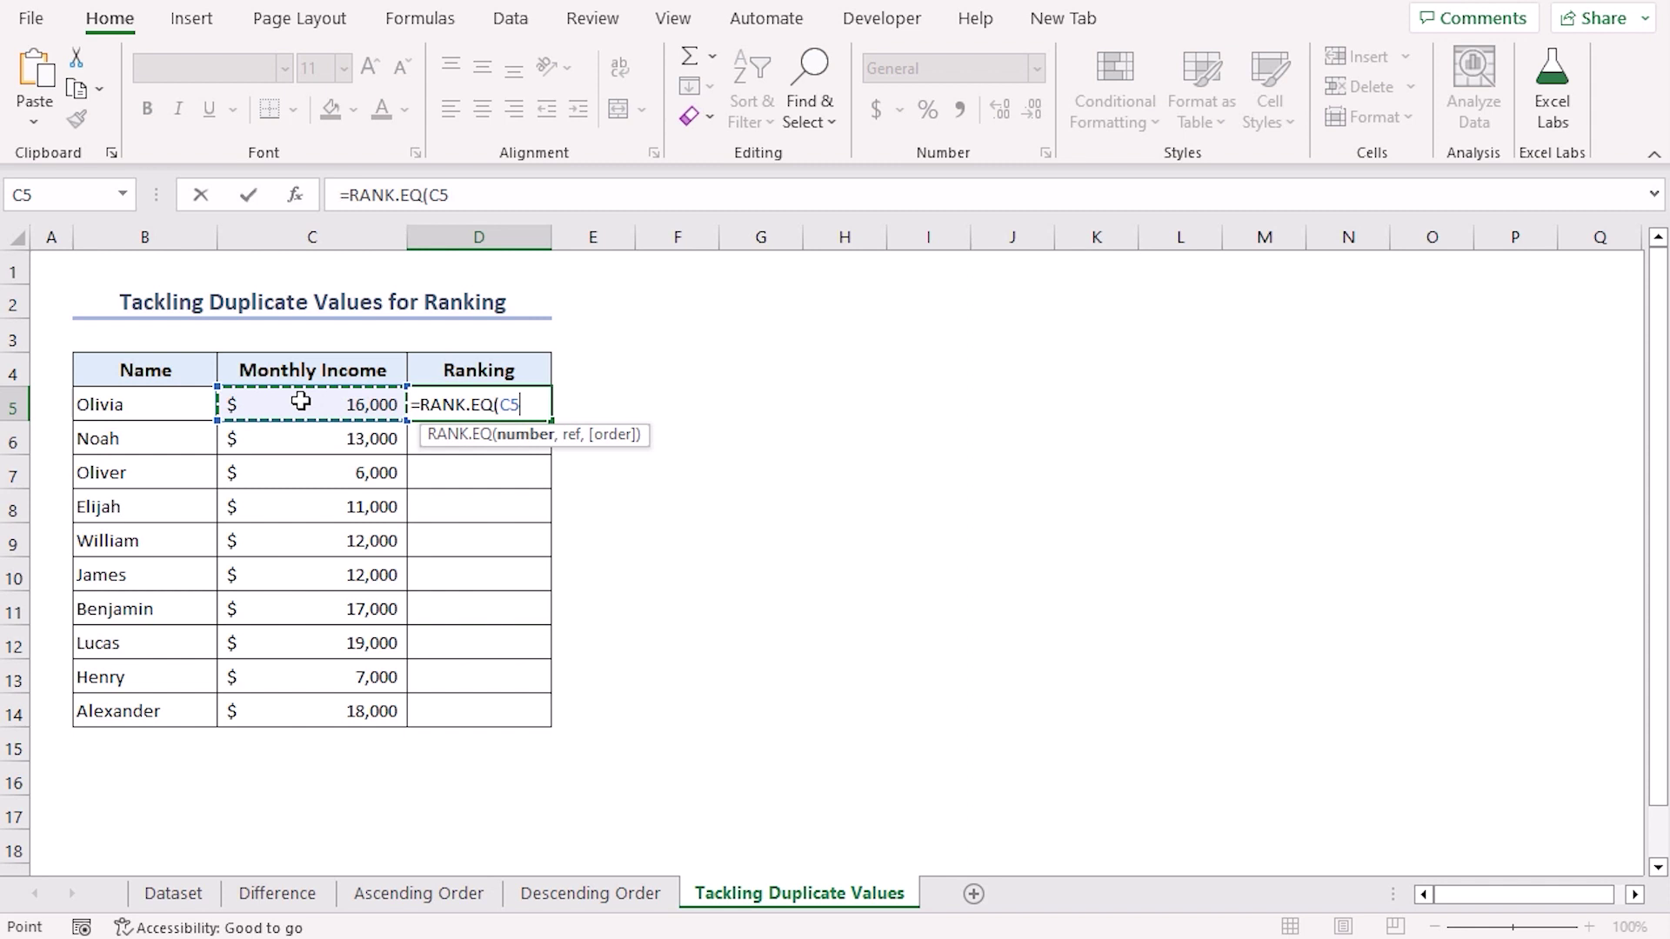
pyautogui.write(',')
pyautogui.moveTo(304, 404); pyautogui.dragTo(295, 711)
pyautogui.press('F4')
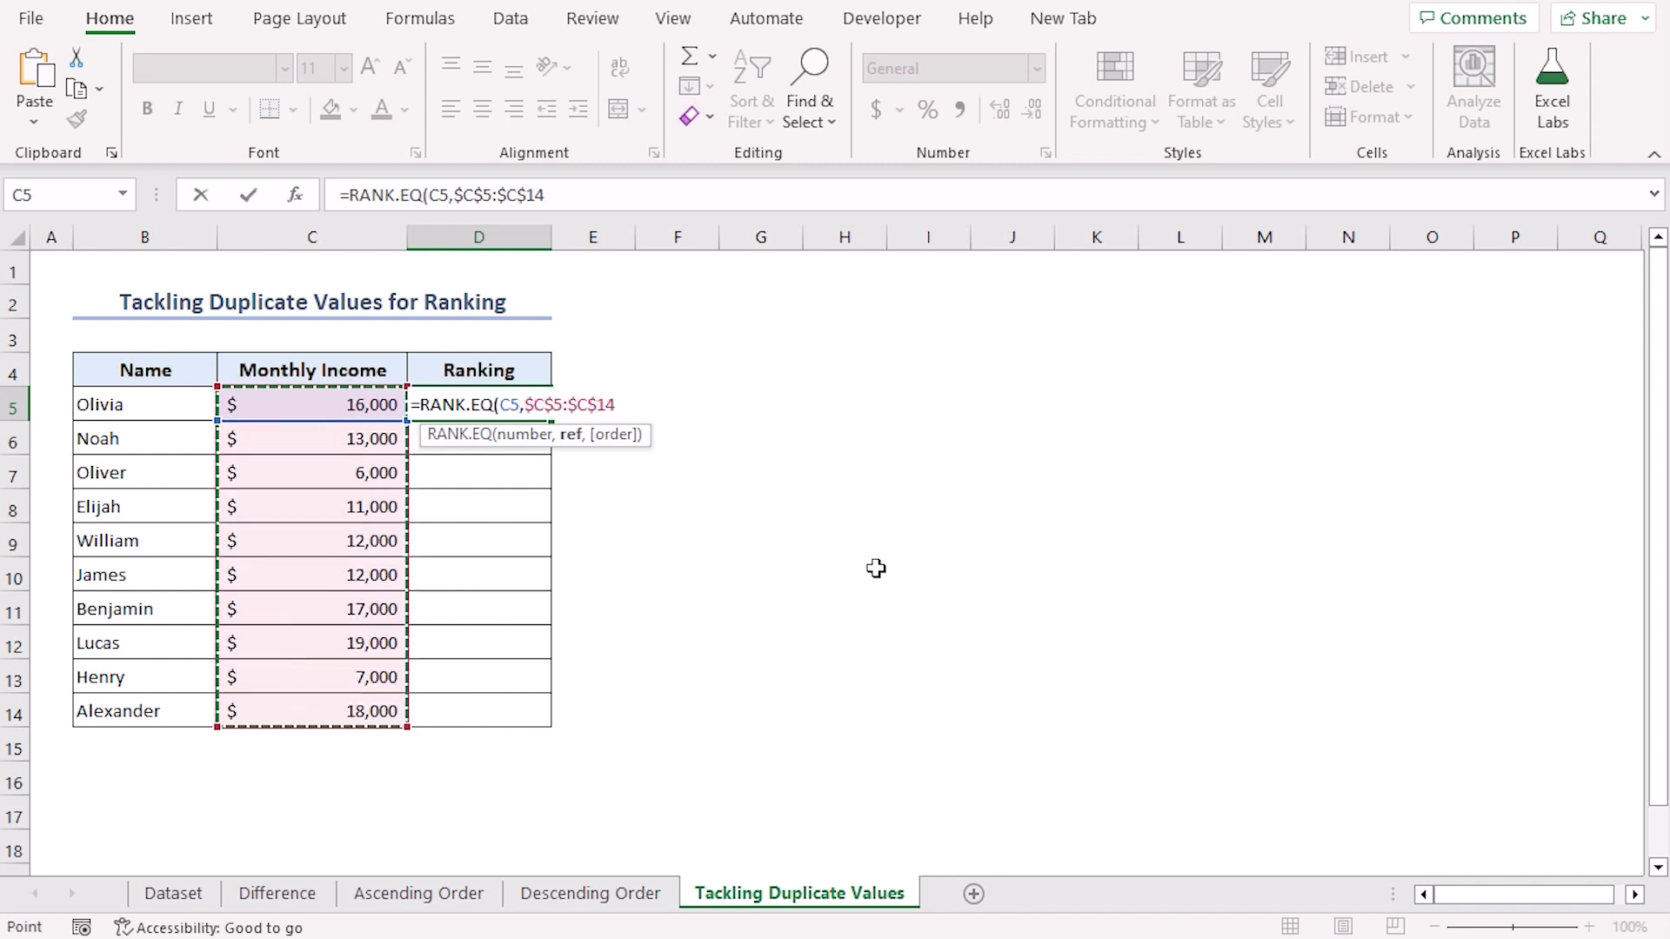
# - Add +COUNTIF($C$5:C5,C5)-1 with an anchored range start and confirm the formula
pyautogui.write(')+c')
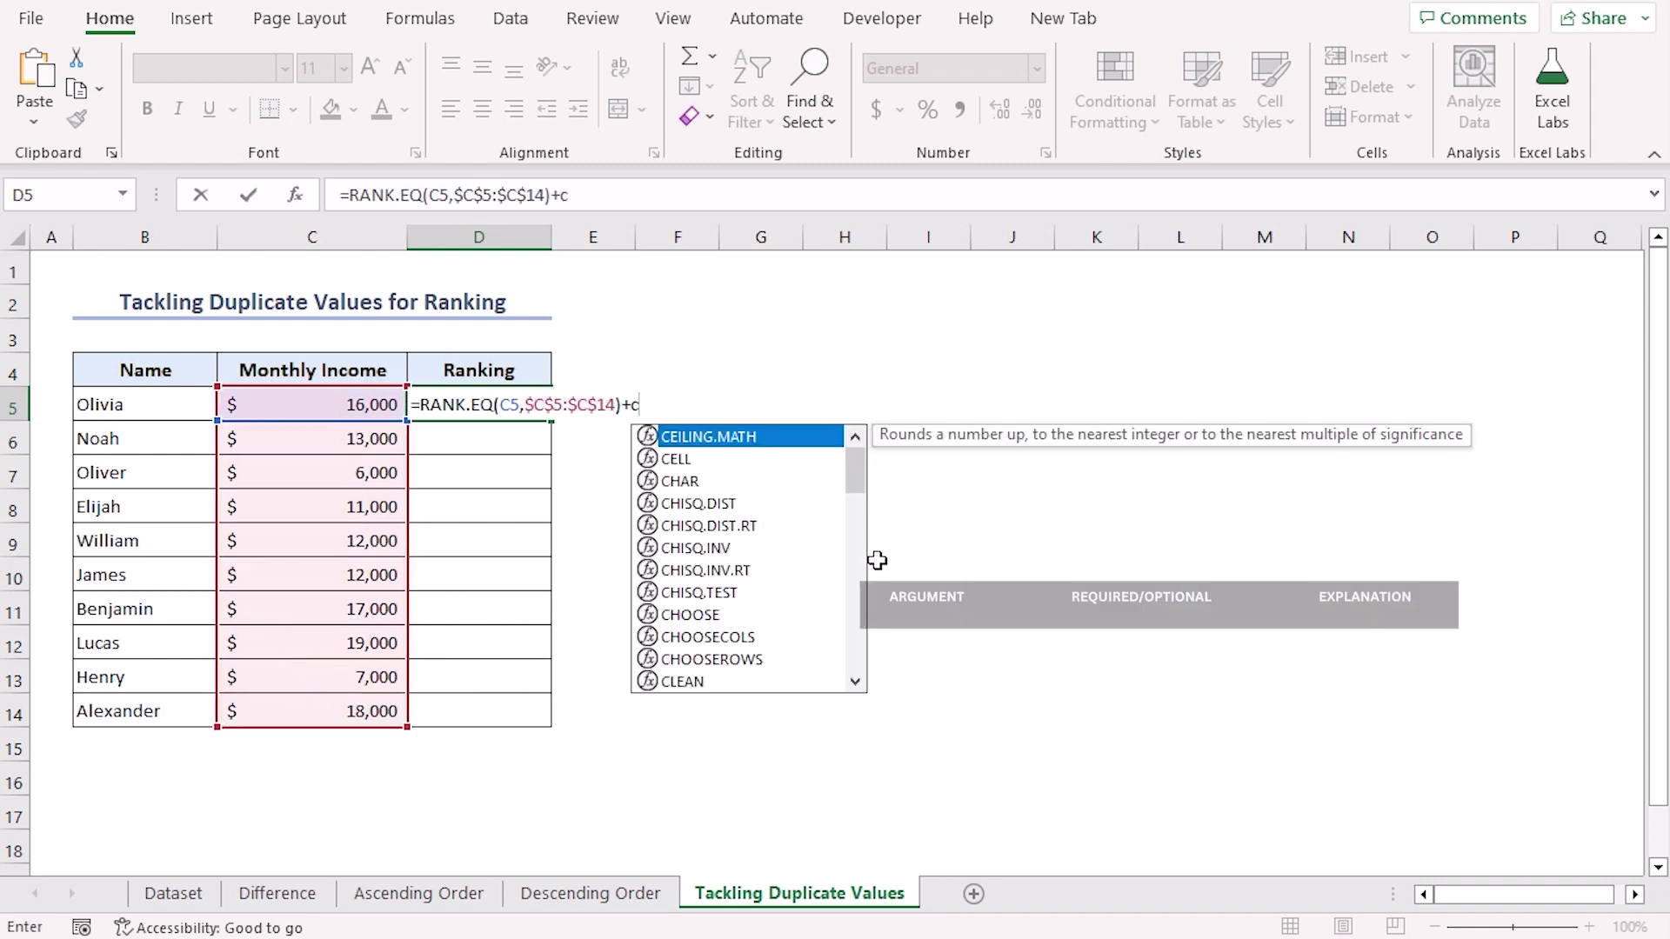
pyautogui.write('ounti')
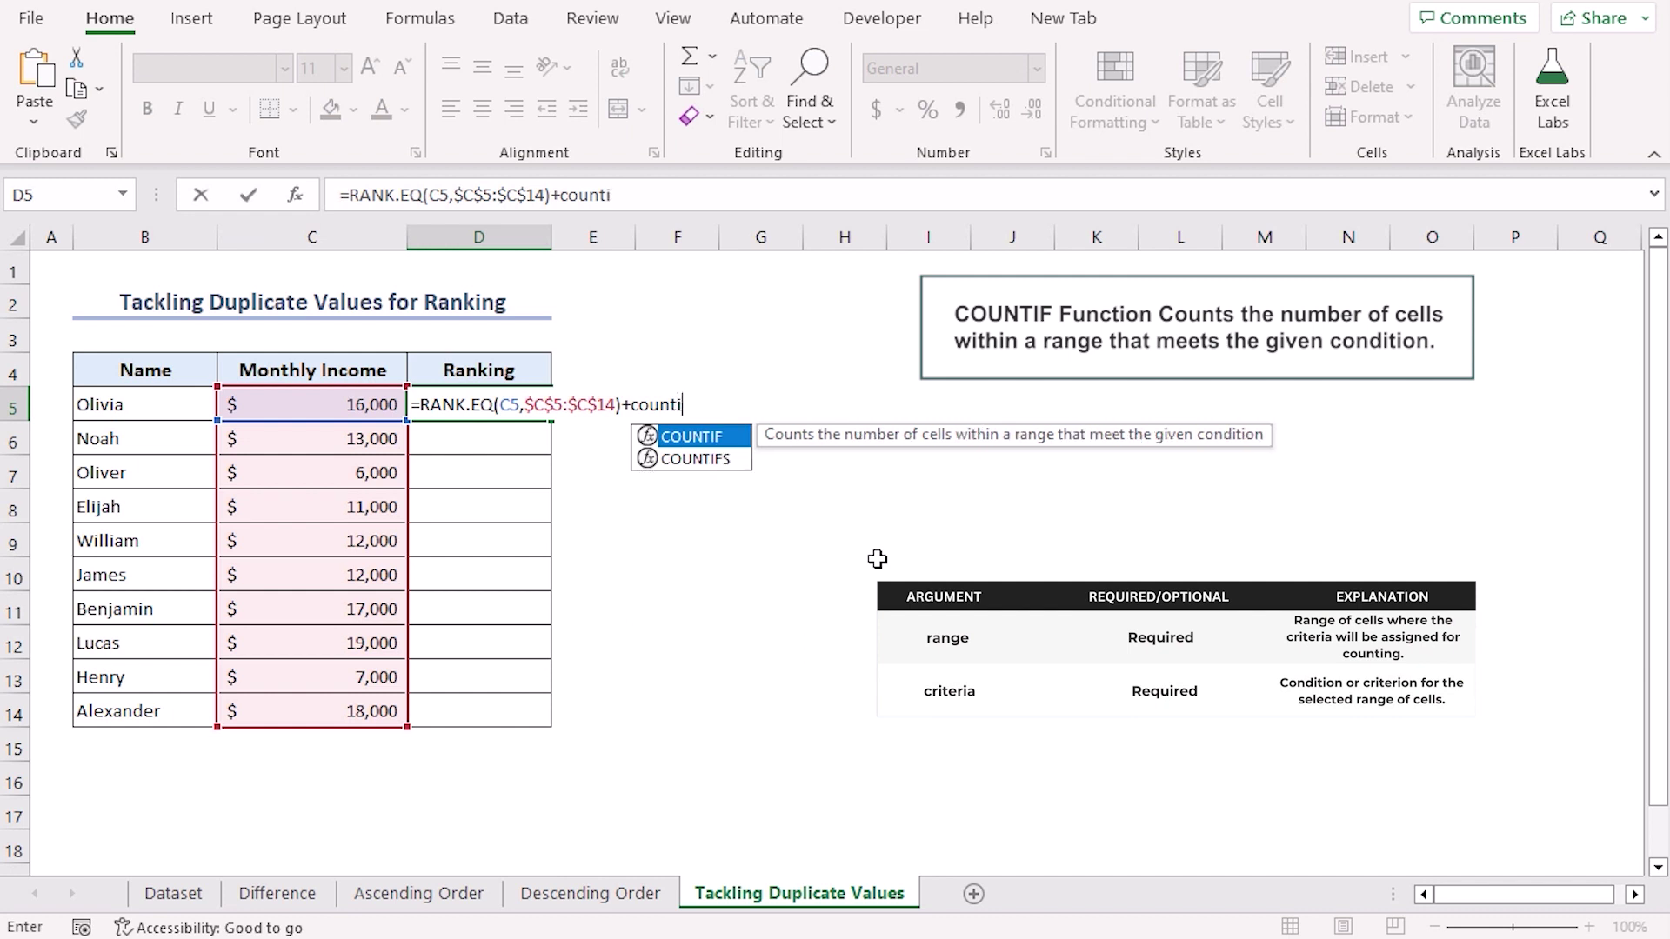
pyautogui.write('f')
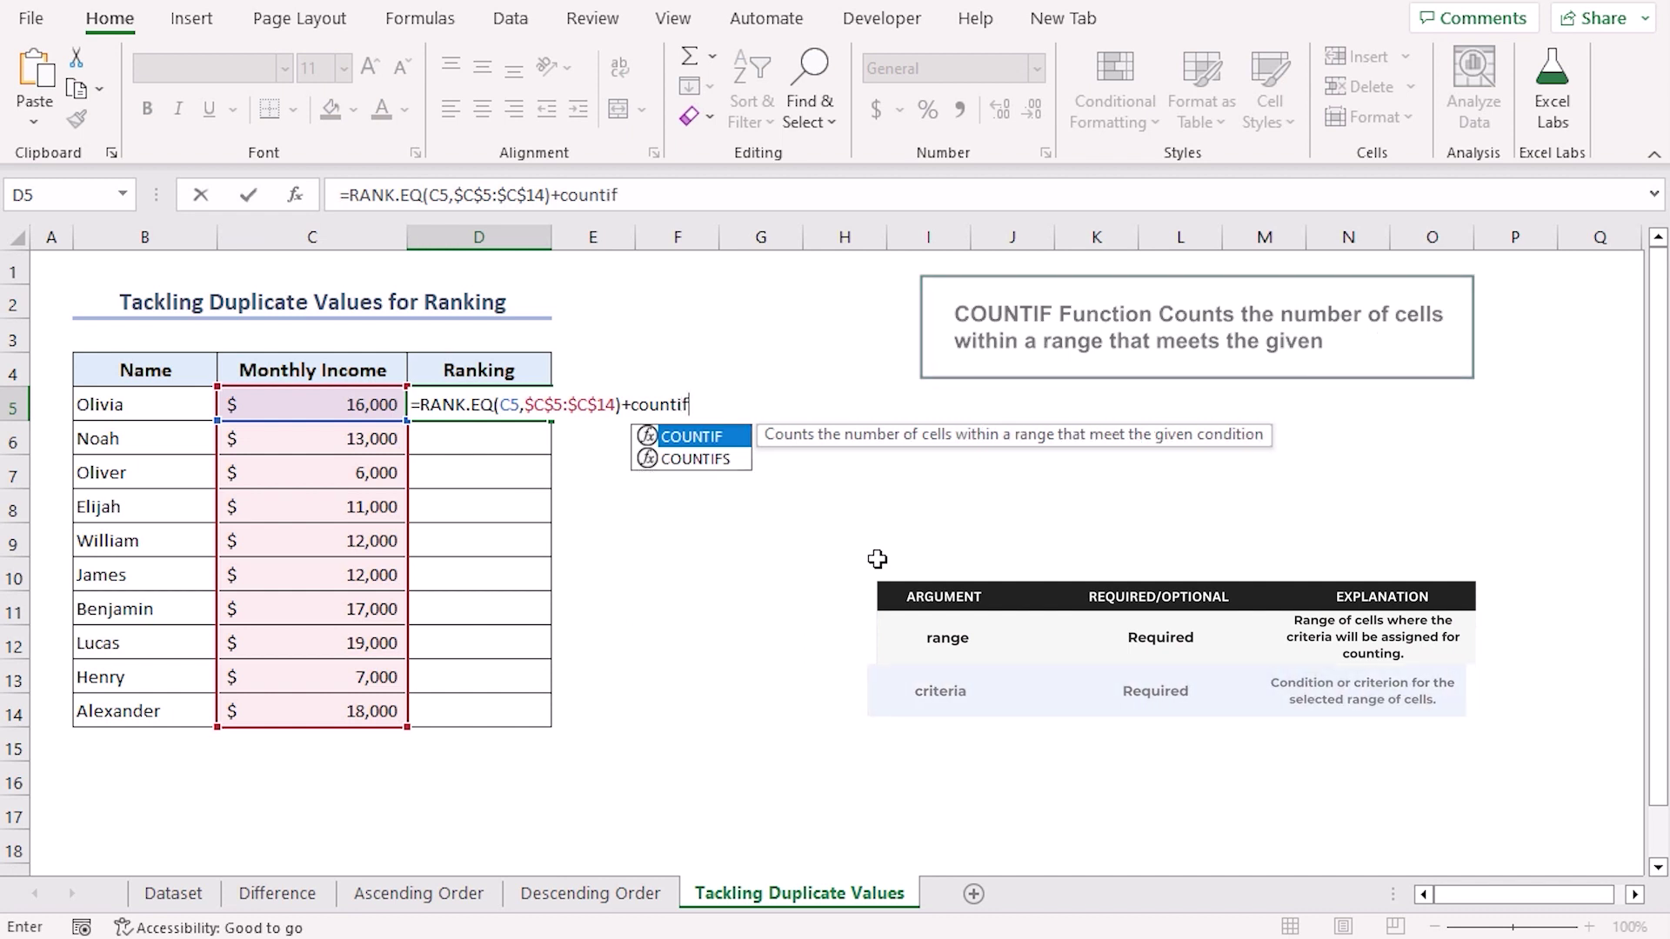
pyautogui.press('Tab')
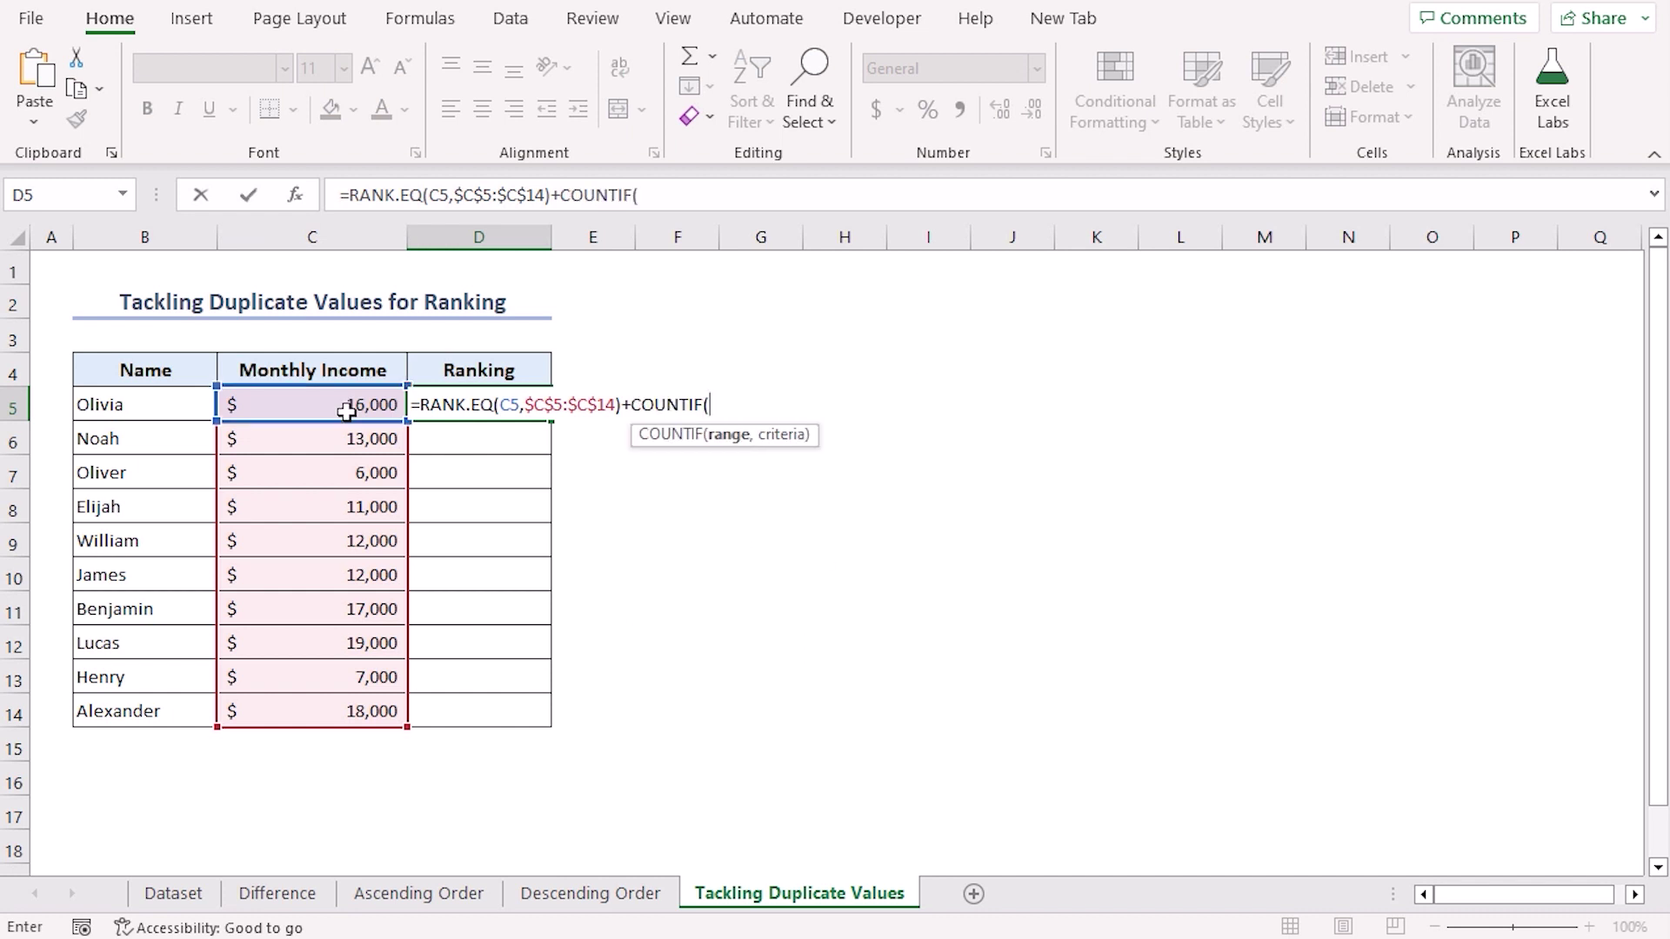
pyautogui.click(306, 401)
pyautogui.write(':')
pyautogui.click(306, 401)
pyautogui.write(',')
pyautogui.click(337, 405)
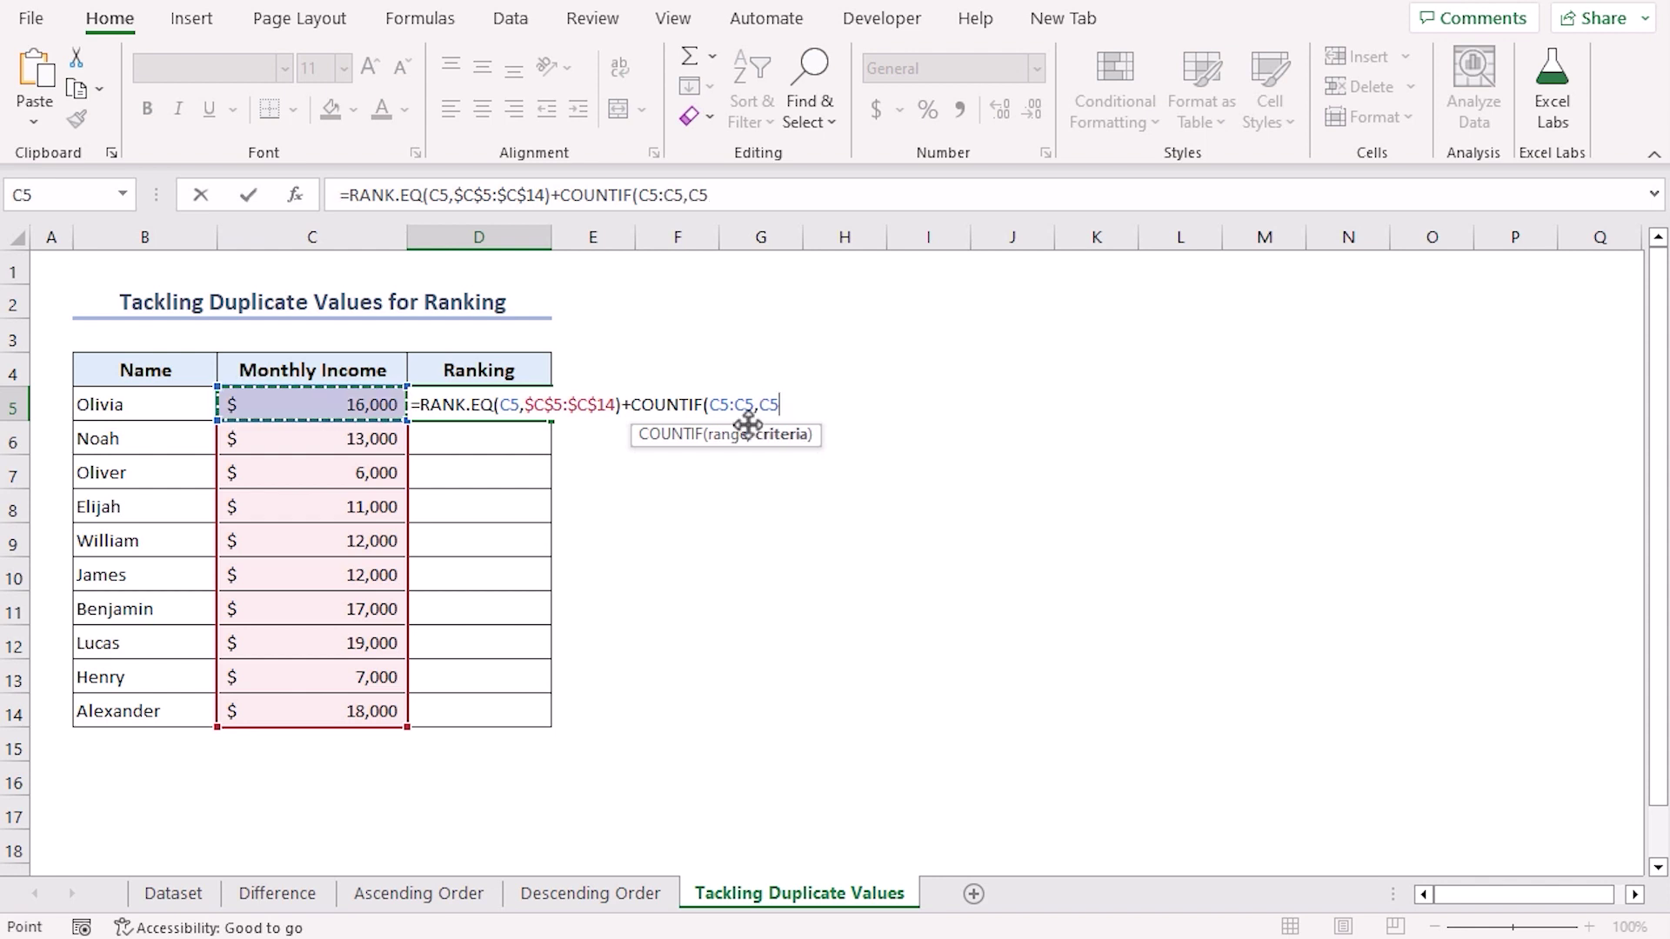
pyautogui.doubleClick(720, 404)
pyautogui.press('F4')
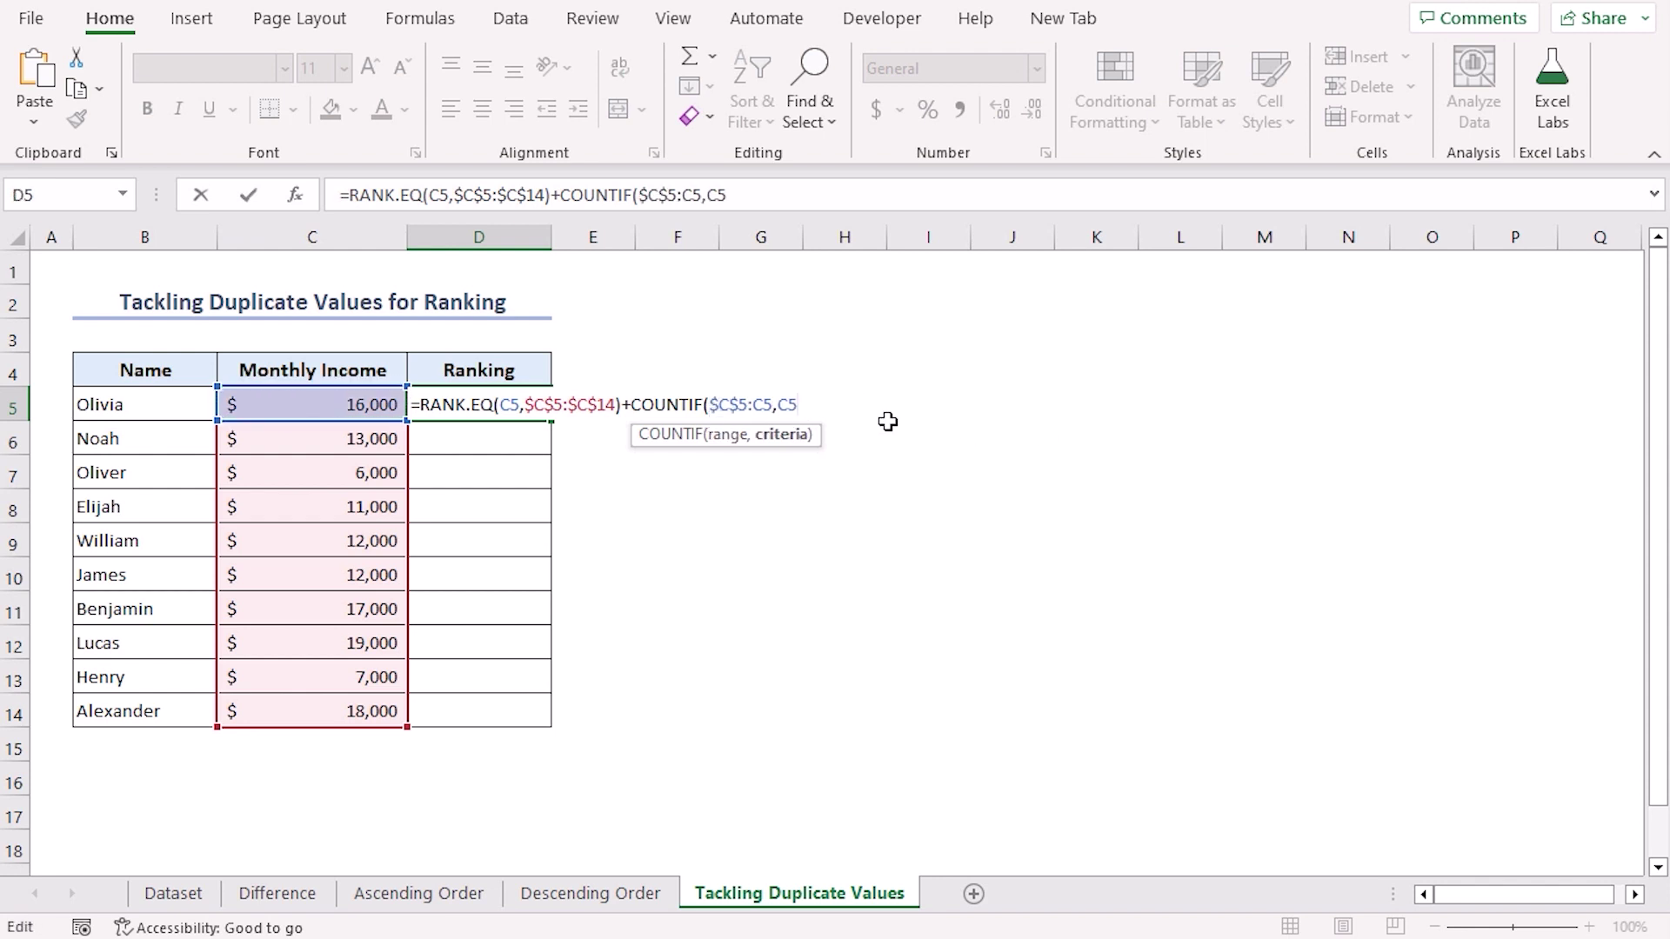
pyautogui.press('End')
pyautogui.write(')')
pyautogui.hotkey('ctrl', 'Return')
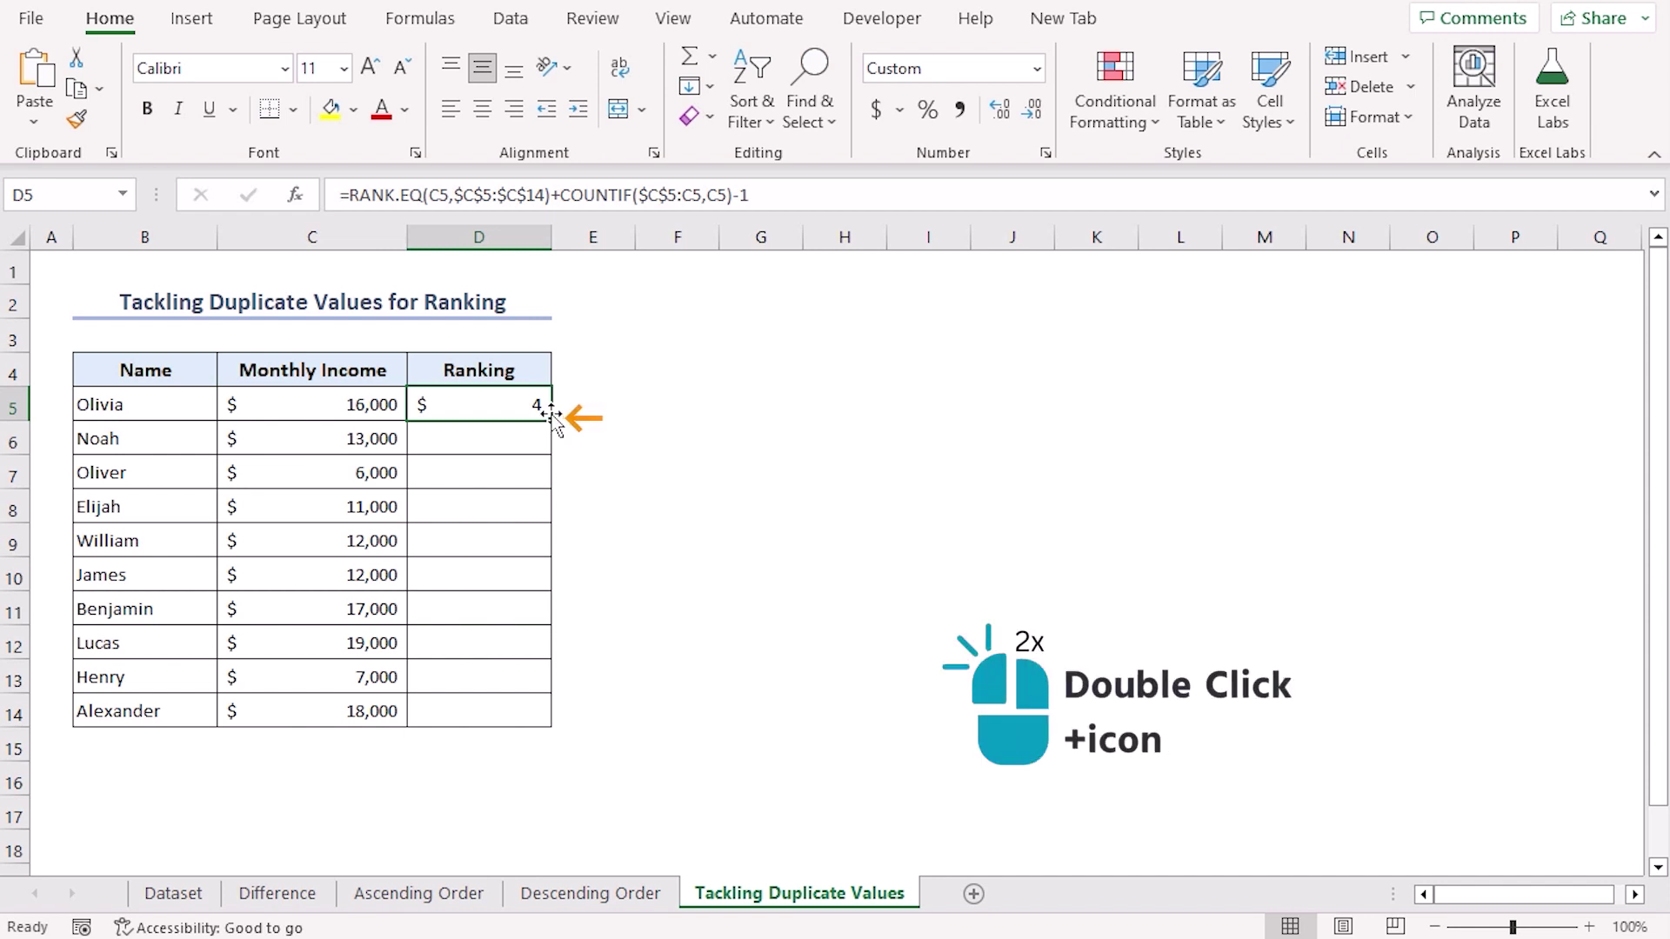
# - Fill the duplicate-proof formula to D14 and check the two 12,000 rows rank 6 and 7
pyautogui.doubleClick(551, 421)
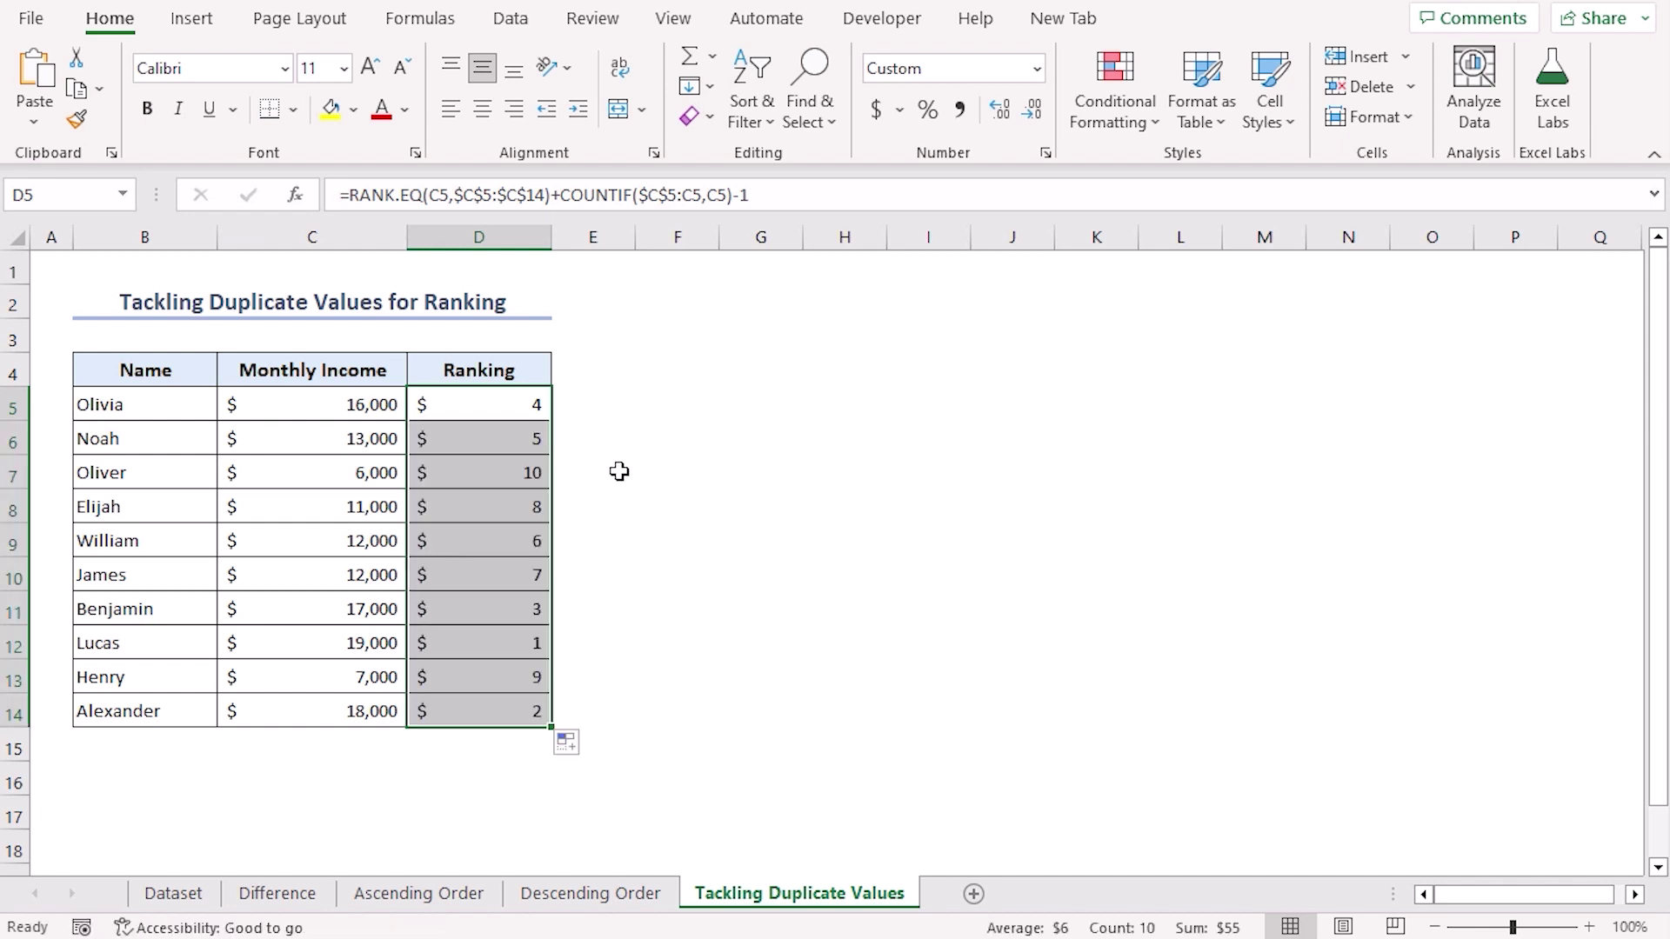
pyautogui.click(777, 208)
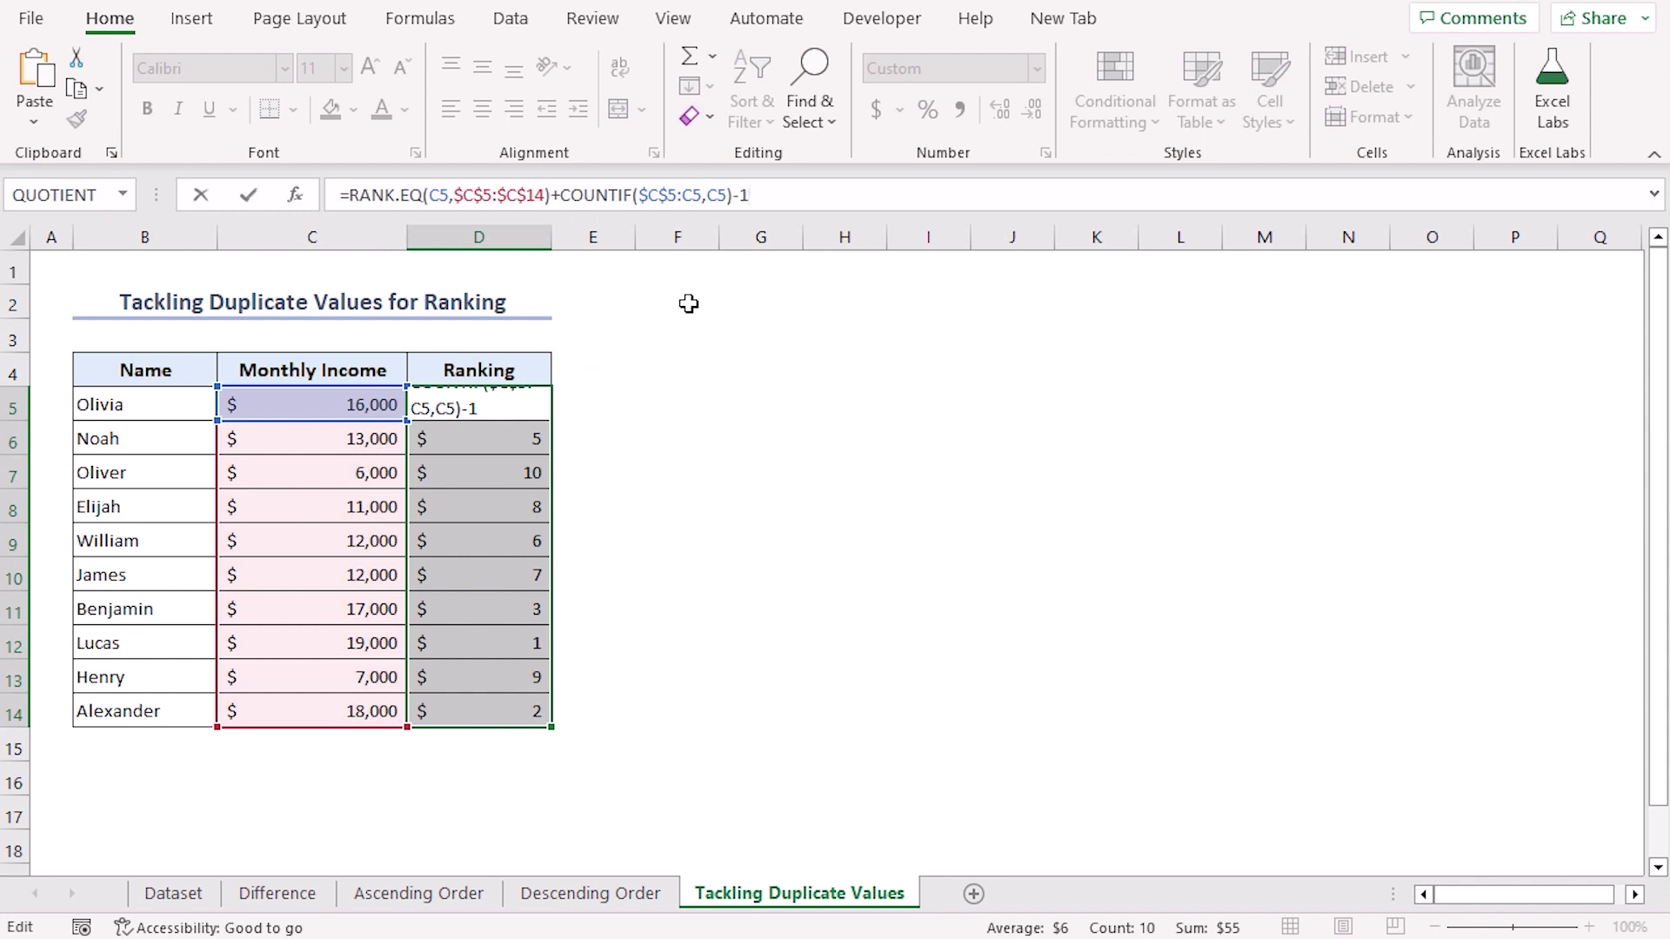
pyautogui.hotkey('ctrl', 'Return')
pyautogui.press('Return')
pyautogui.press('Return')
pyautogui.press('Return')
pyautogui.press('Return')
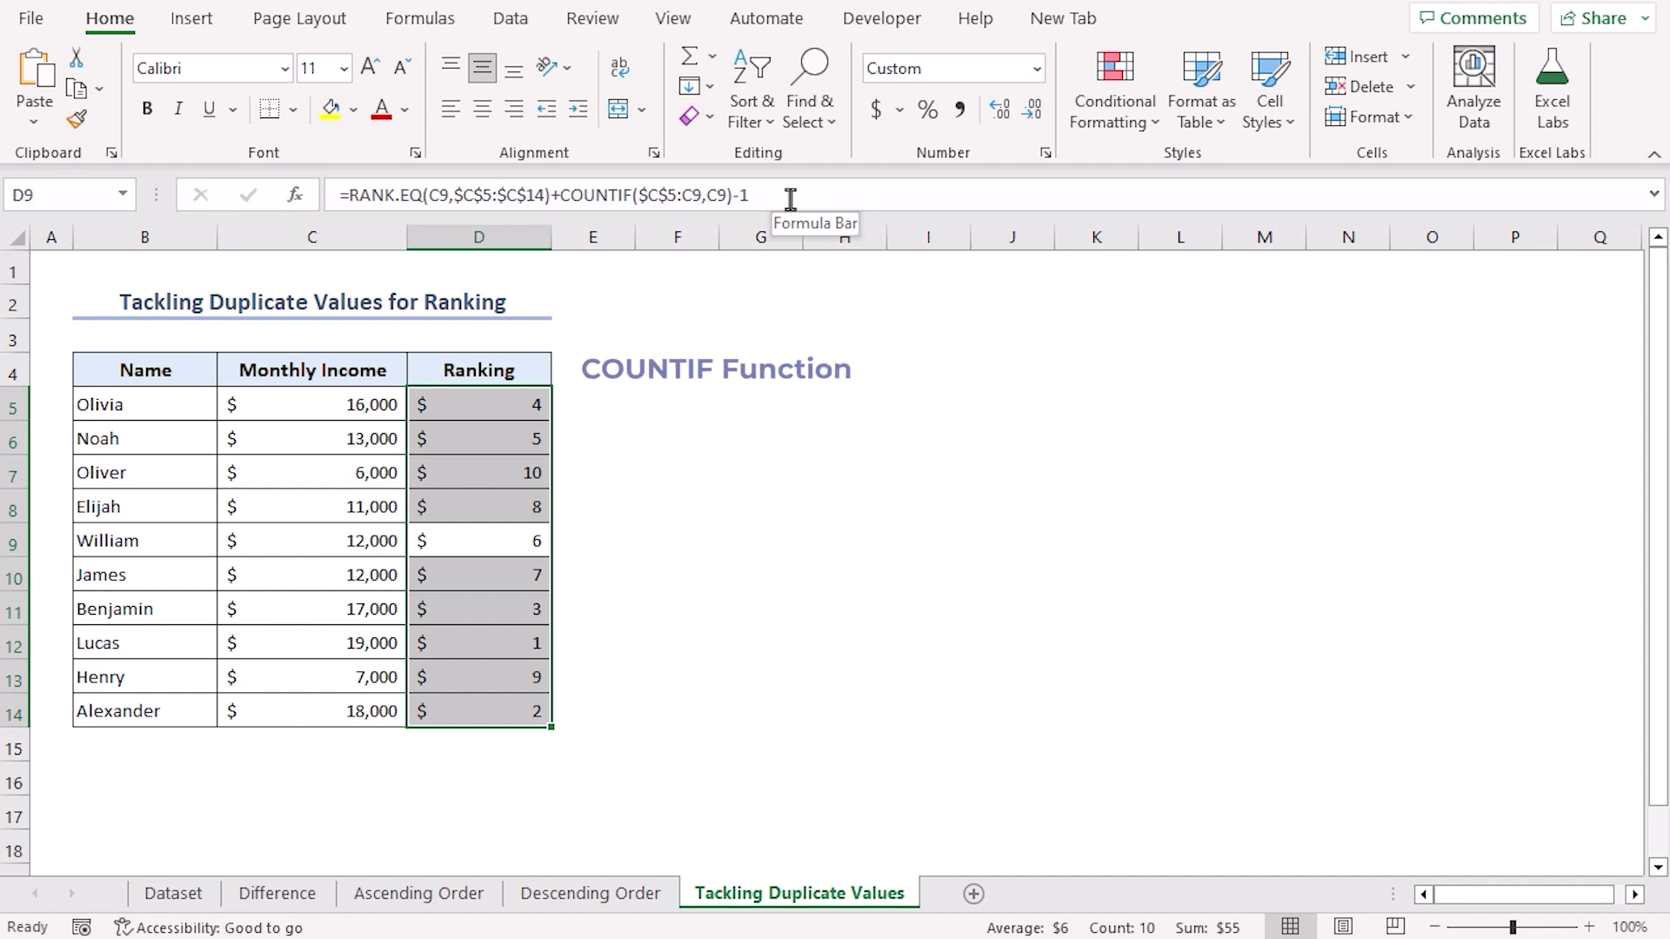
pyautogui.press('Return')
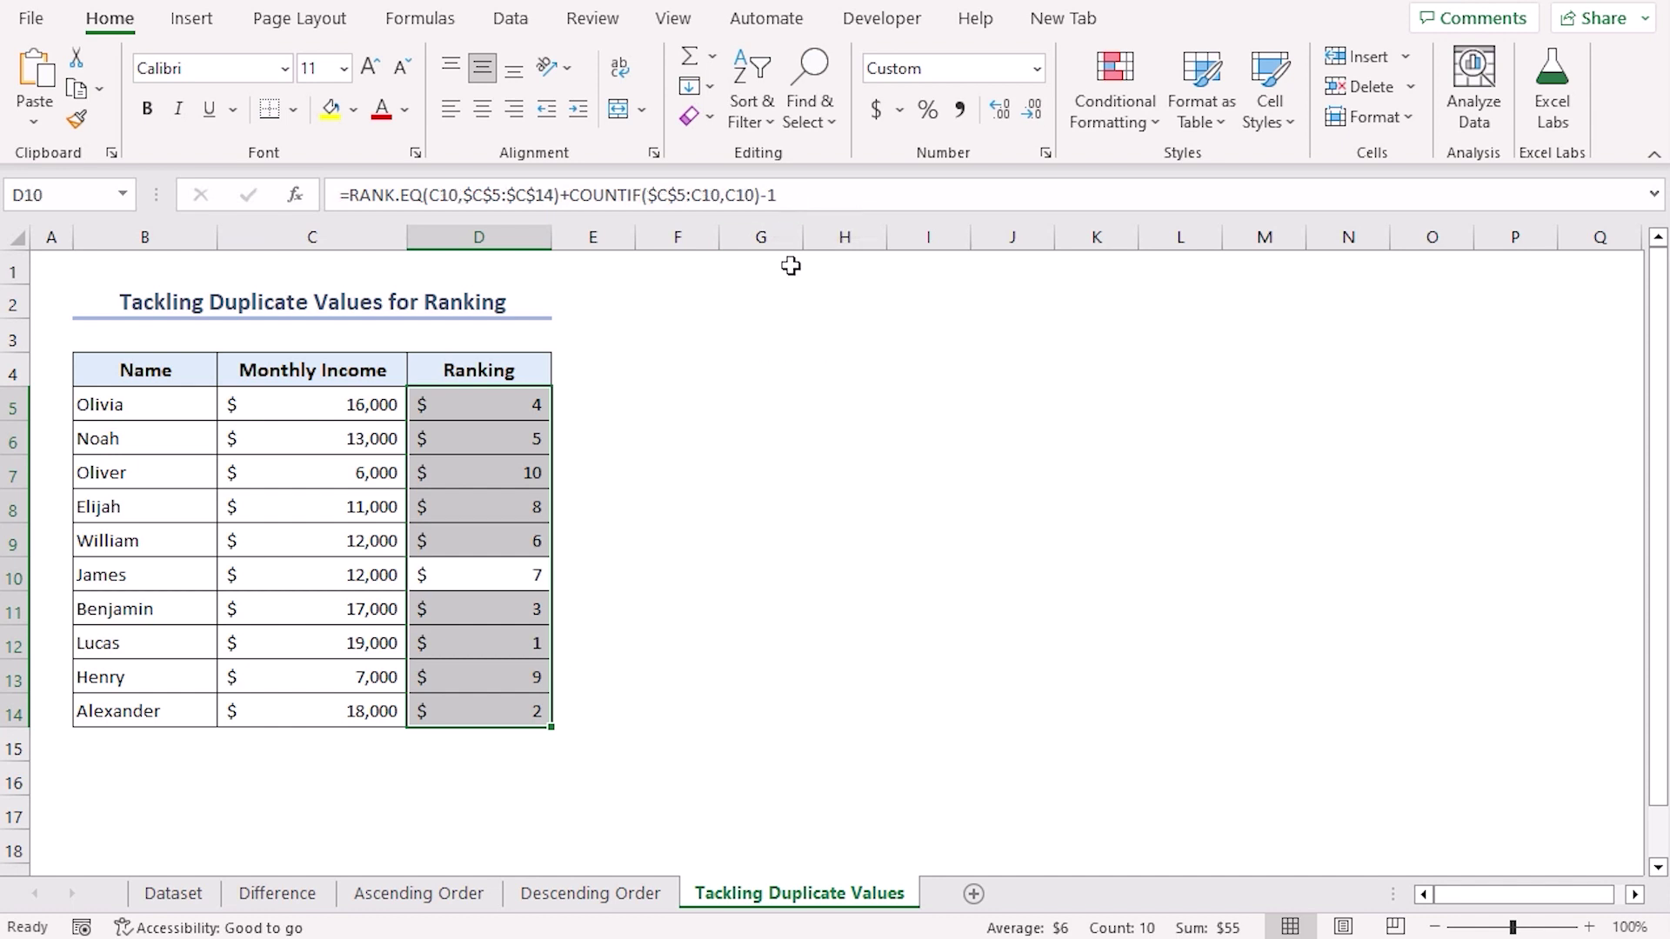
pyautogui.click(790, 208)
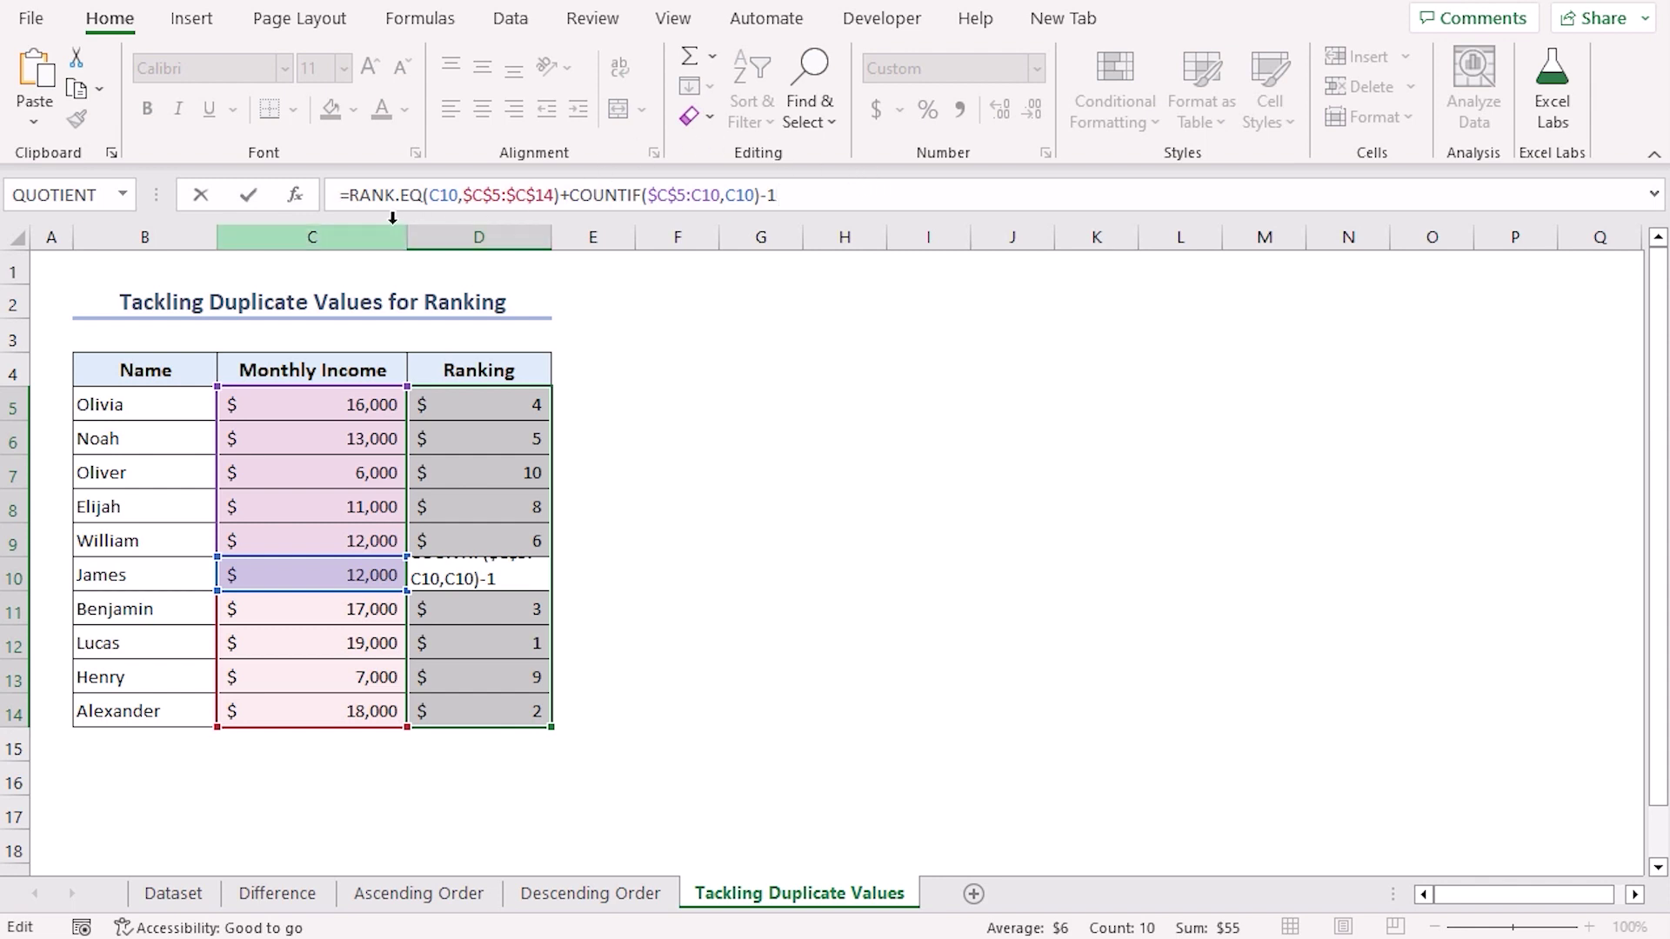
pyautogui.press('Return')
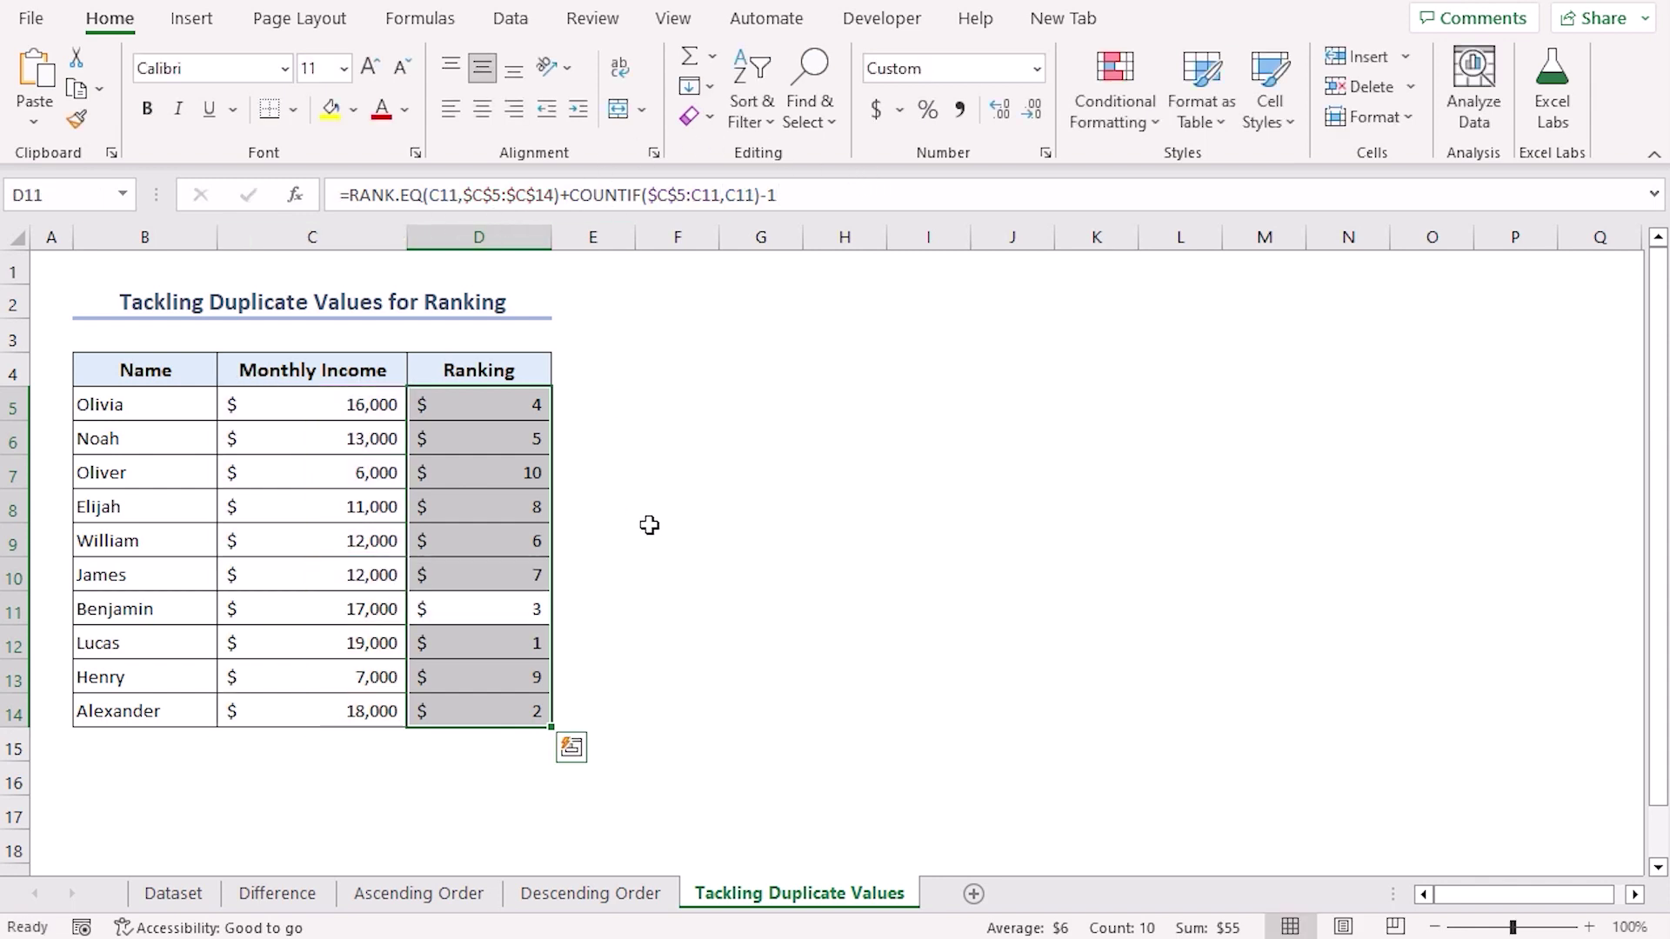
pyautogui.click(661, 536)
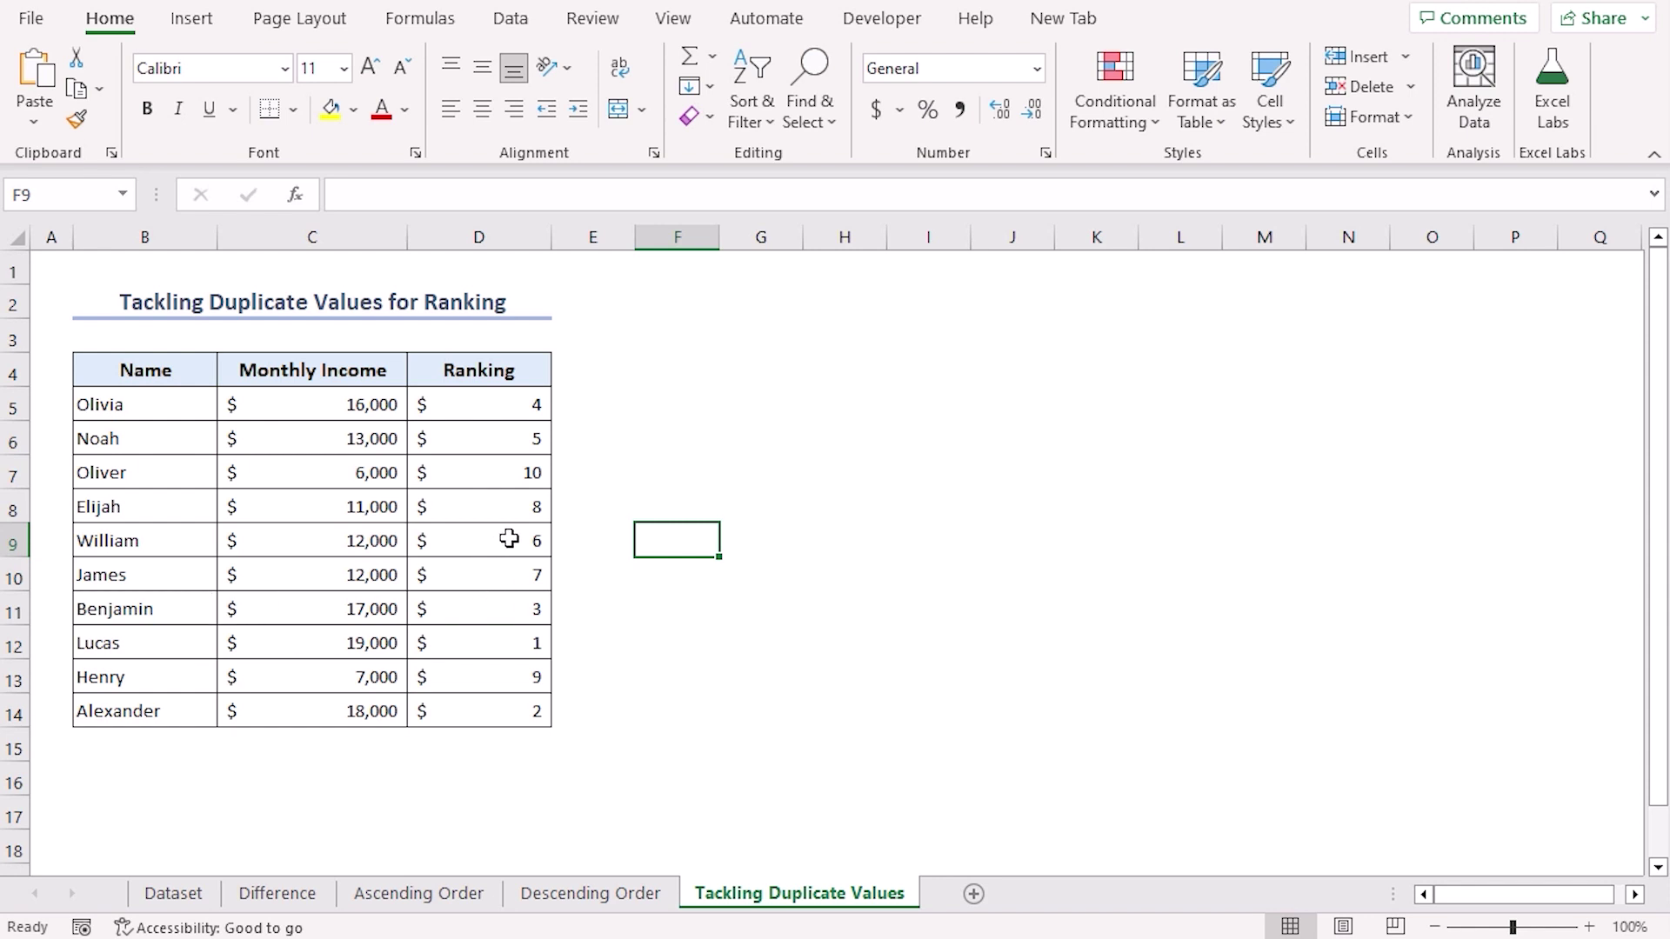
# - Apply the General number format to D5:D14 so the ranks show without $
pyautogui.moveTo(477, 396); pyautogui.dragTo(475, 709)
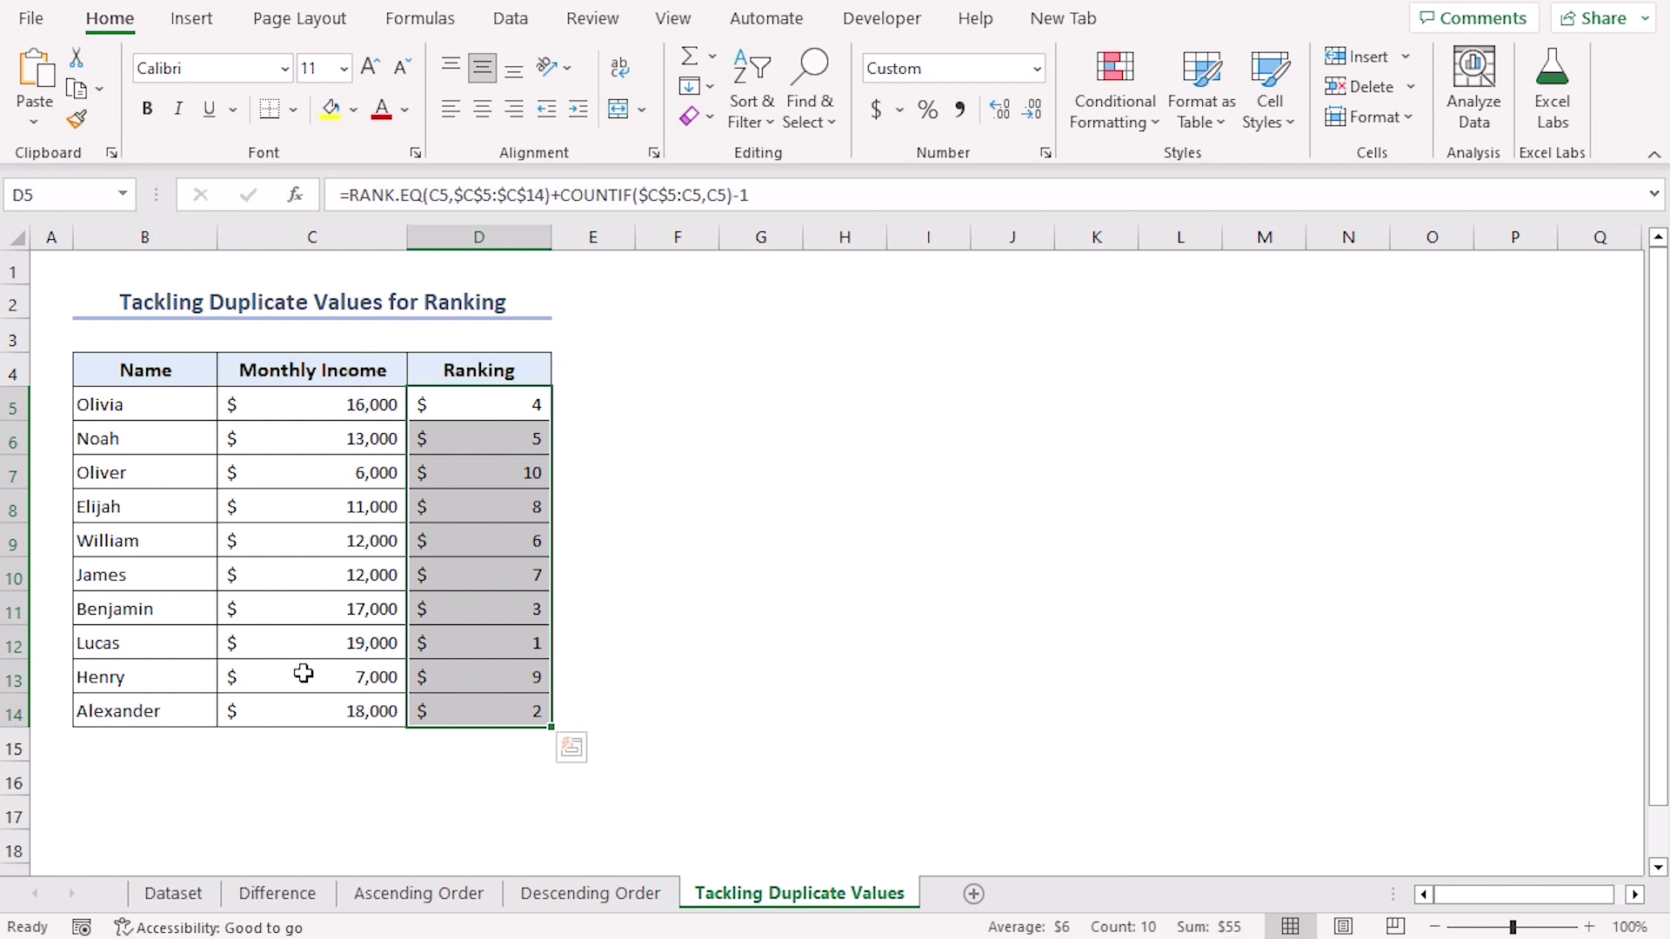
pyautogui.click(1036, 73)
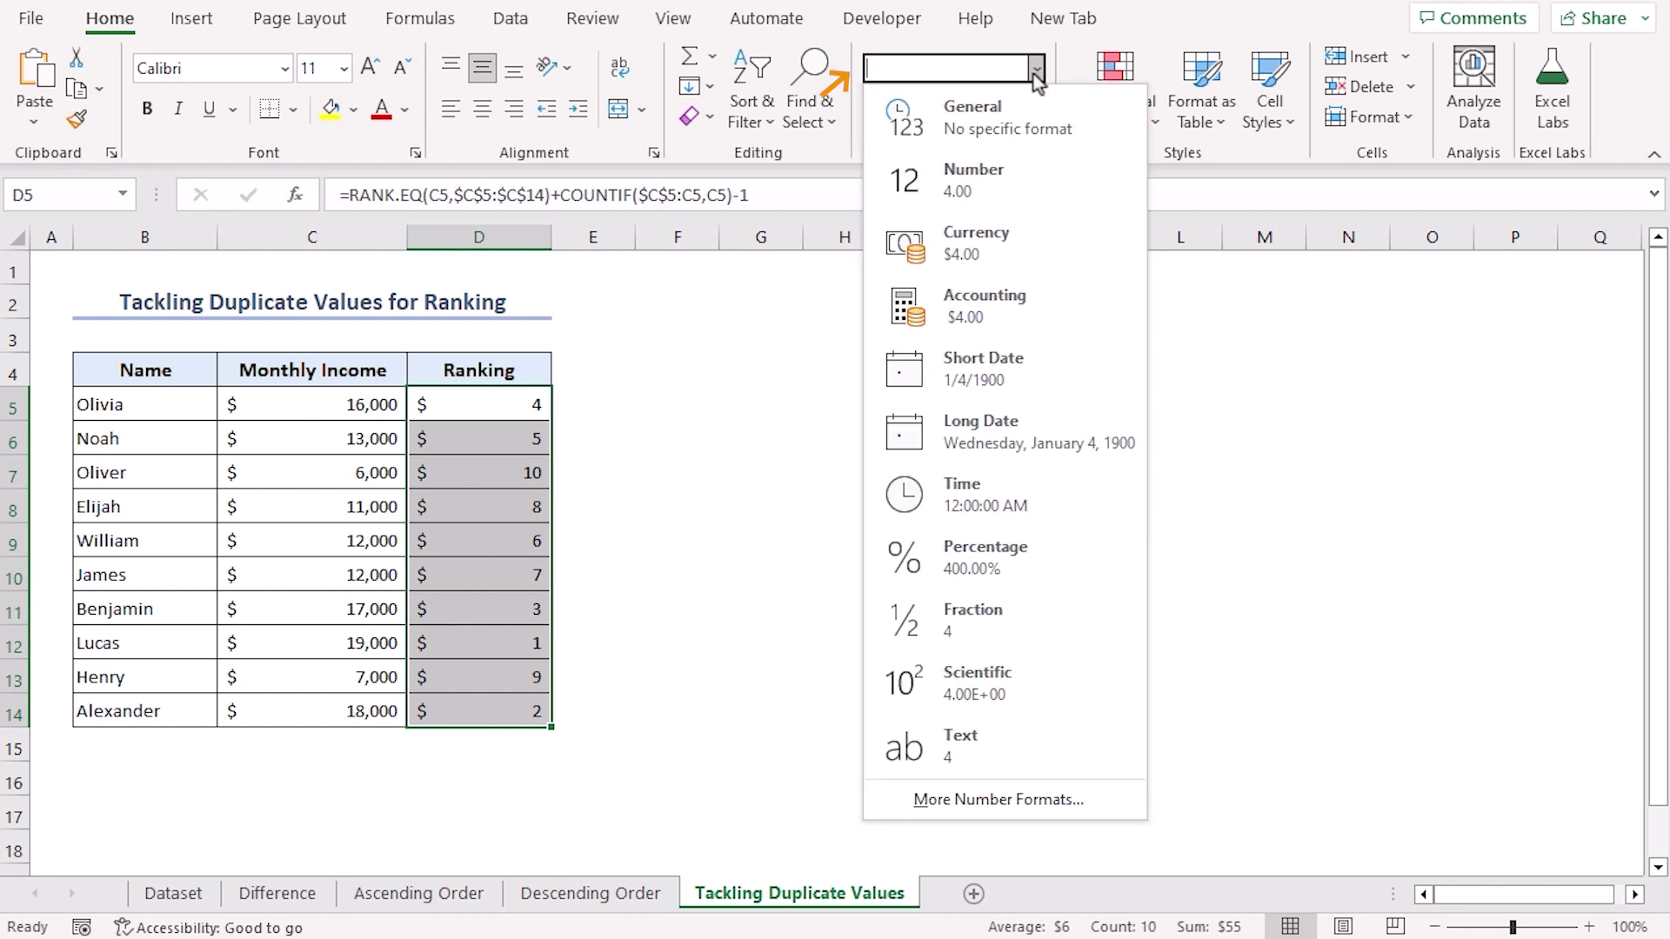
pyautogui.click(985, 116)
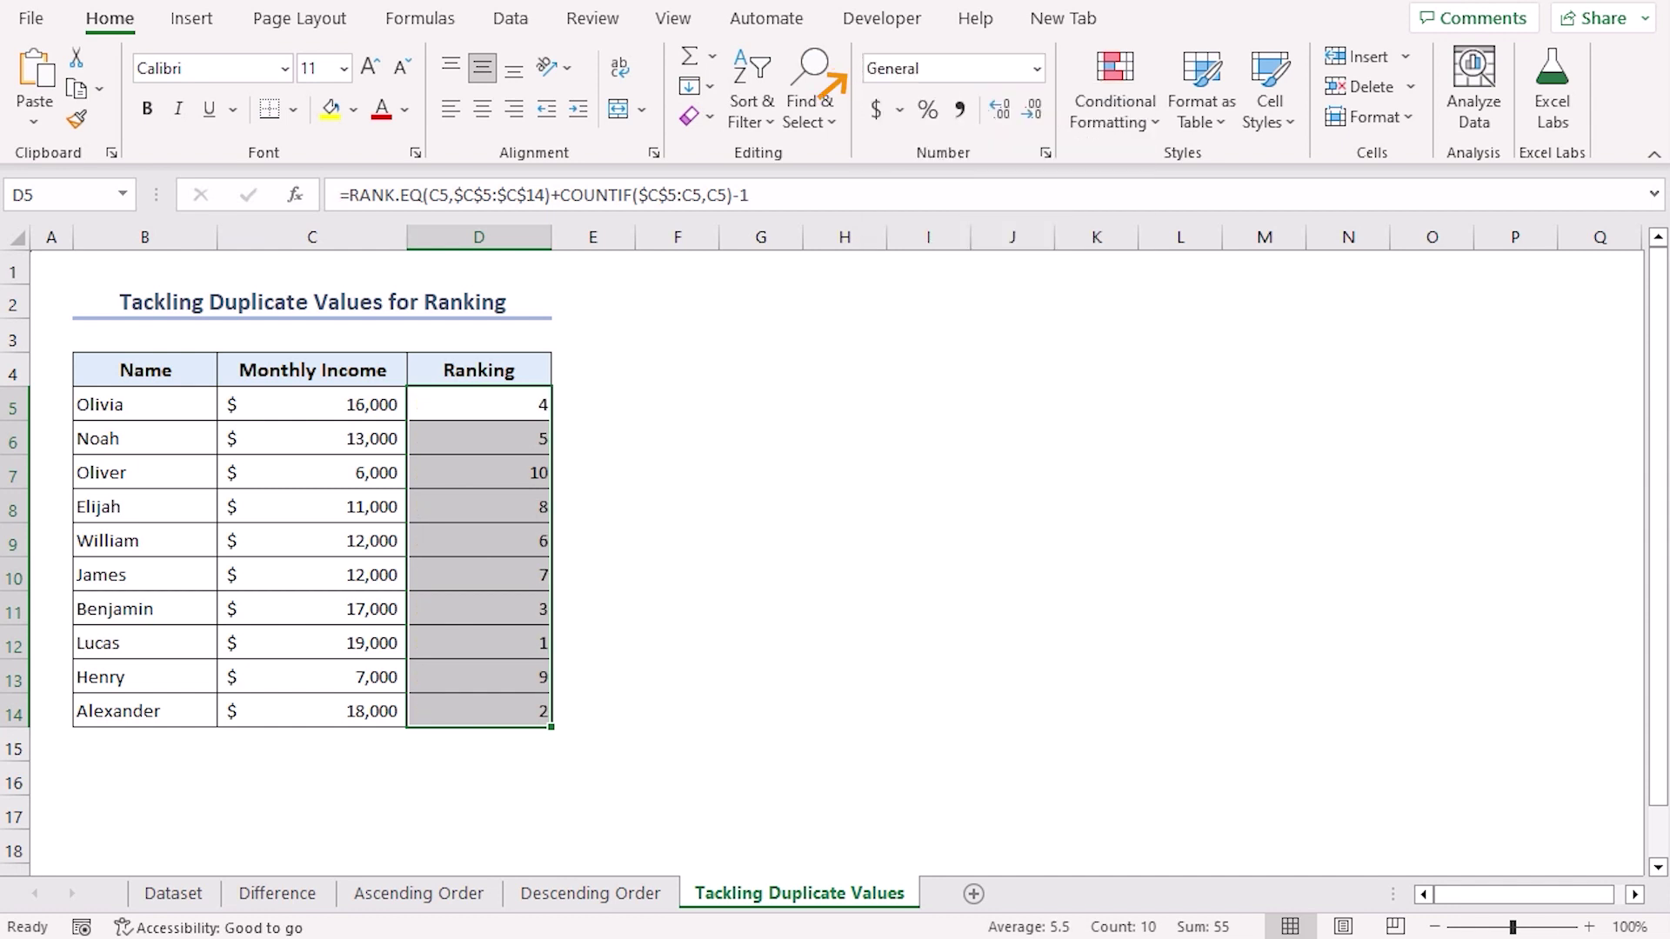